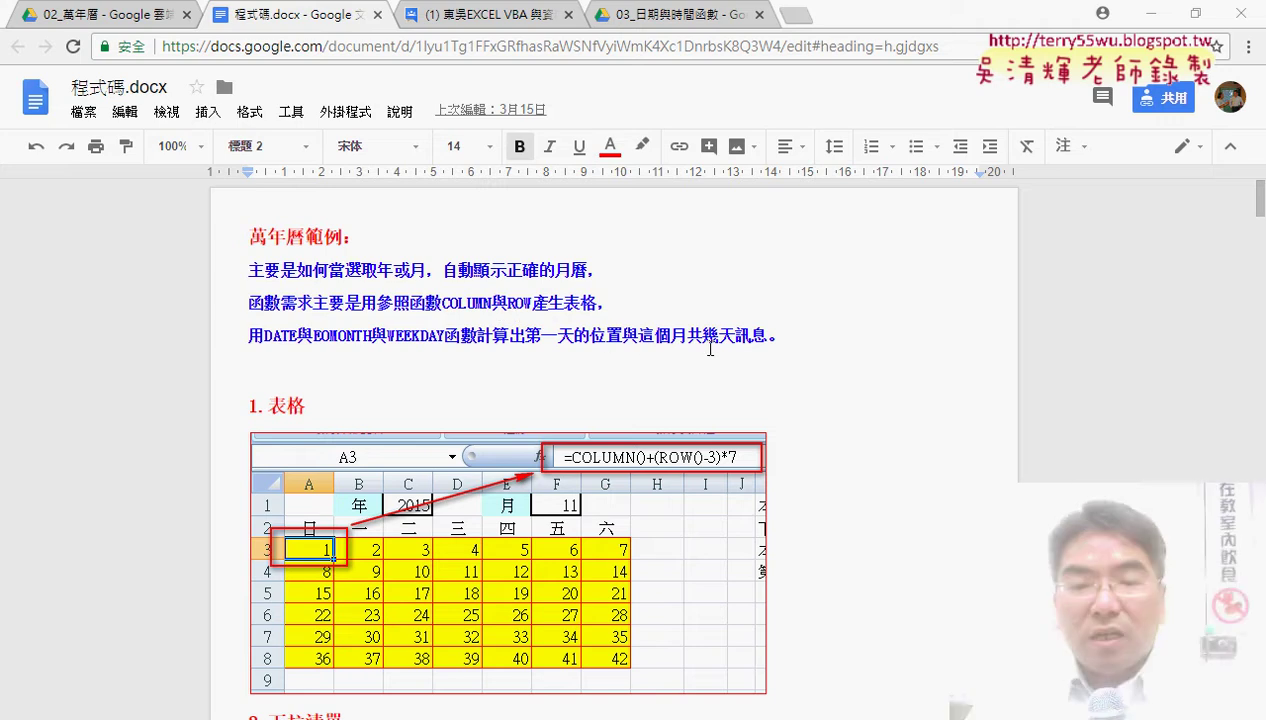
Scroll through the notes and underline COLUMN() in the pictured formula.
scroll(400, 308, "down", 2)
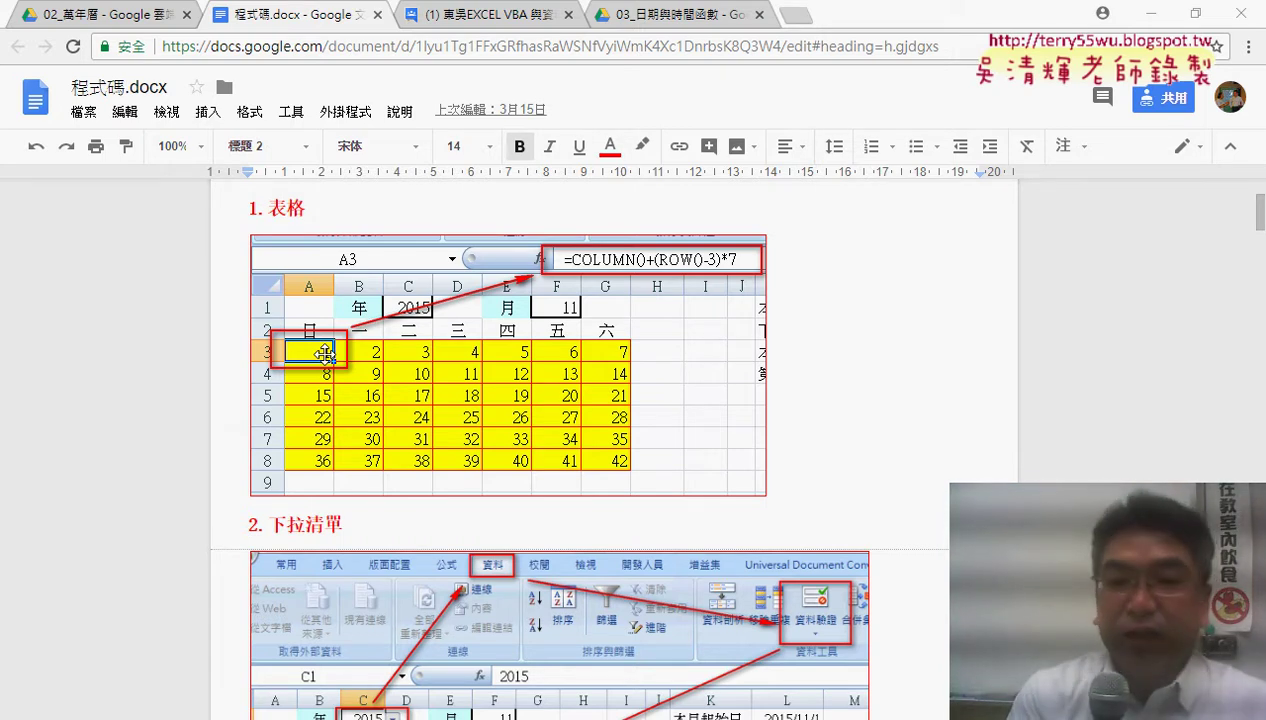
left_click_drag(576, 268, 704, 268)
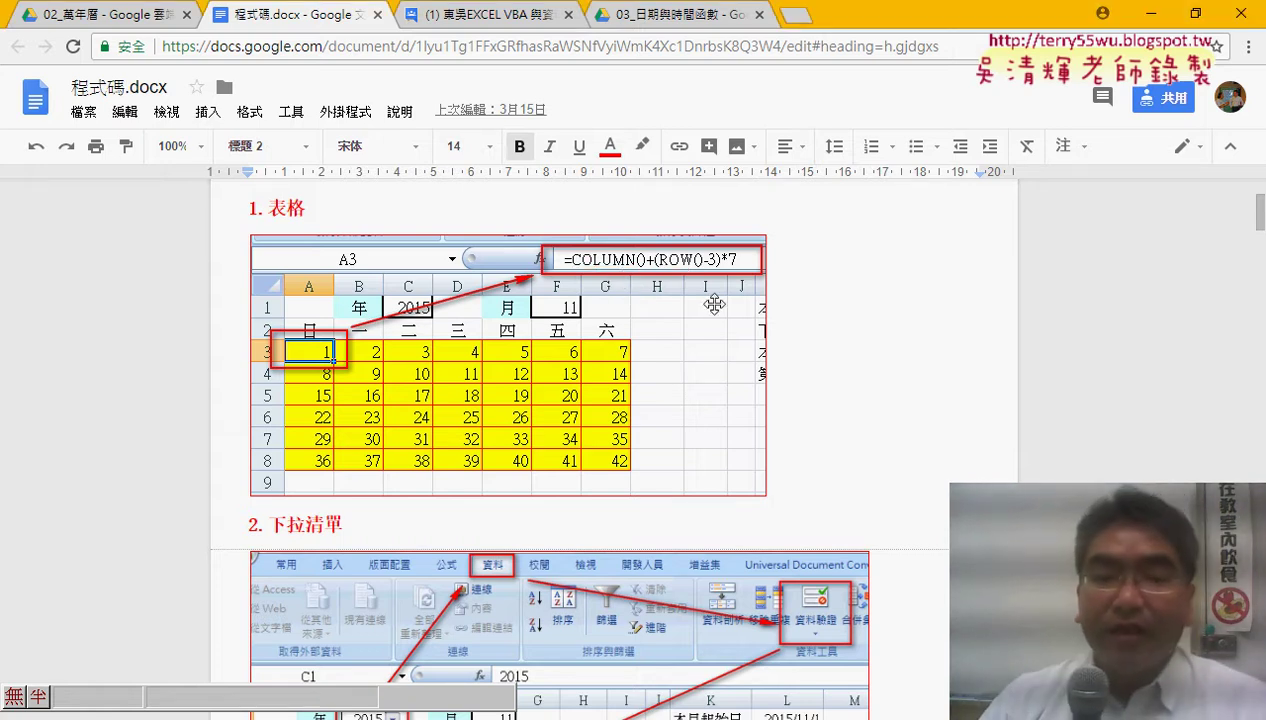
scroll(886, 319, "down", 4)
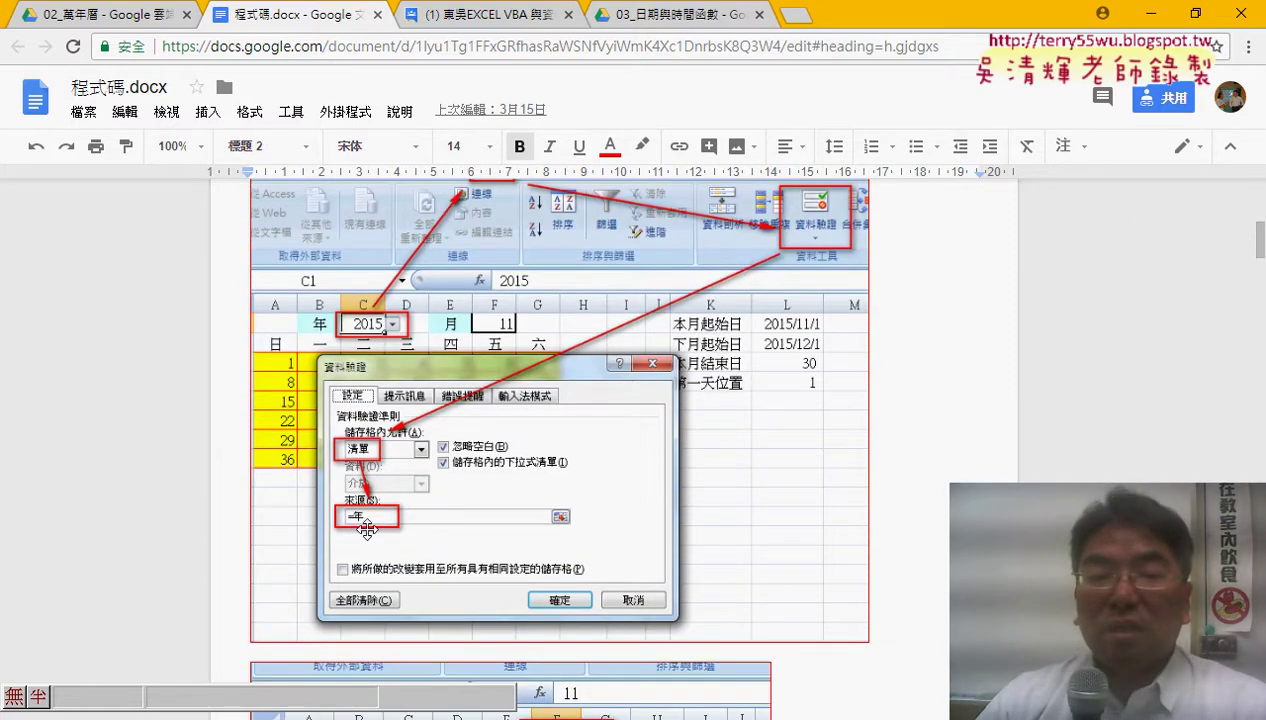
scroll(690, 495, "down", 1)
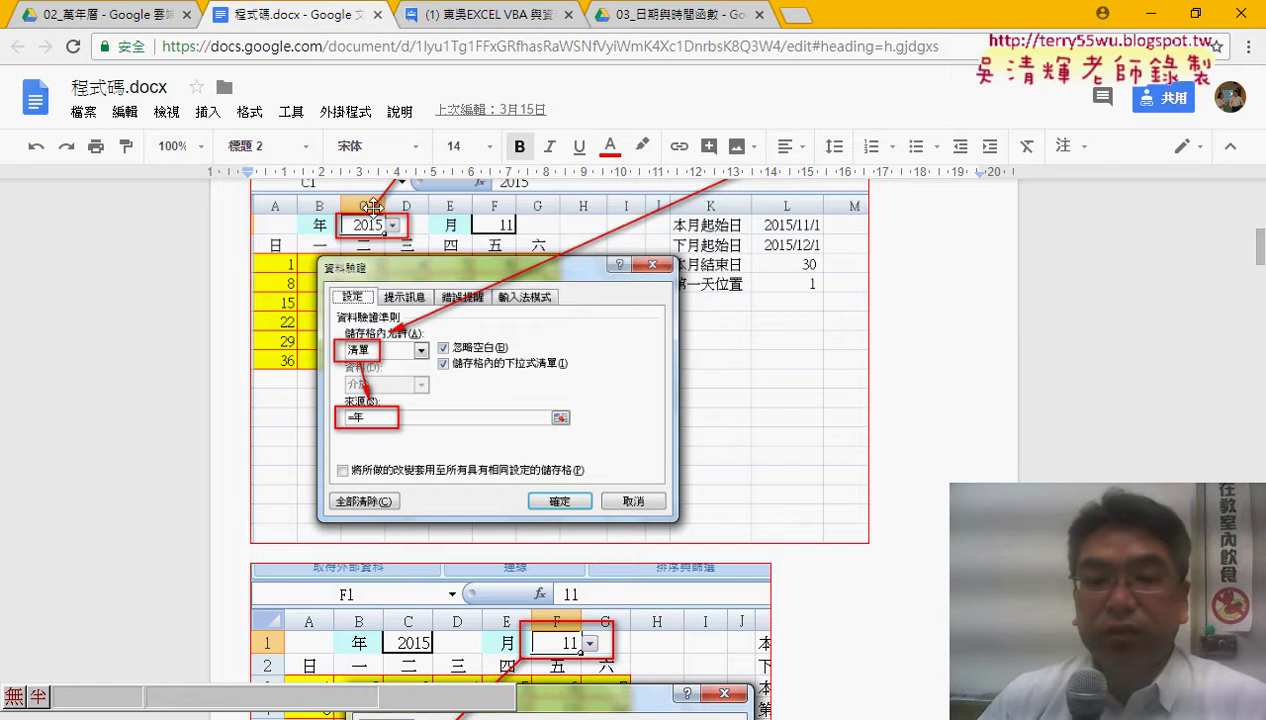
scroll(483, 404, "down", 2)
scroll(578, 458, "down", 2)
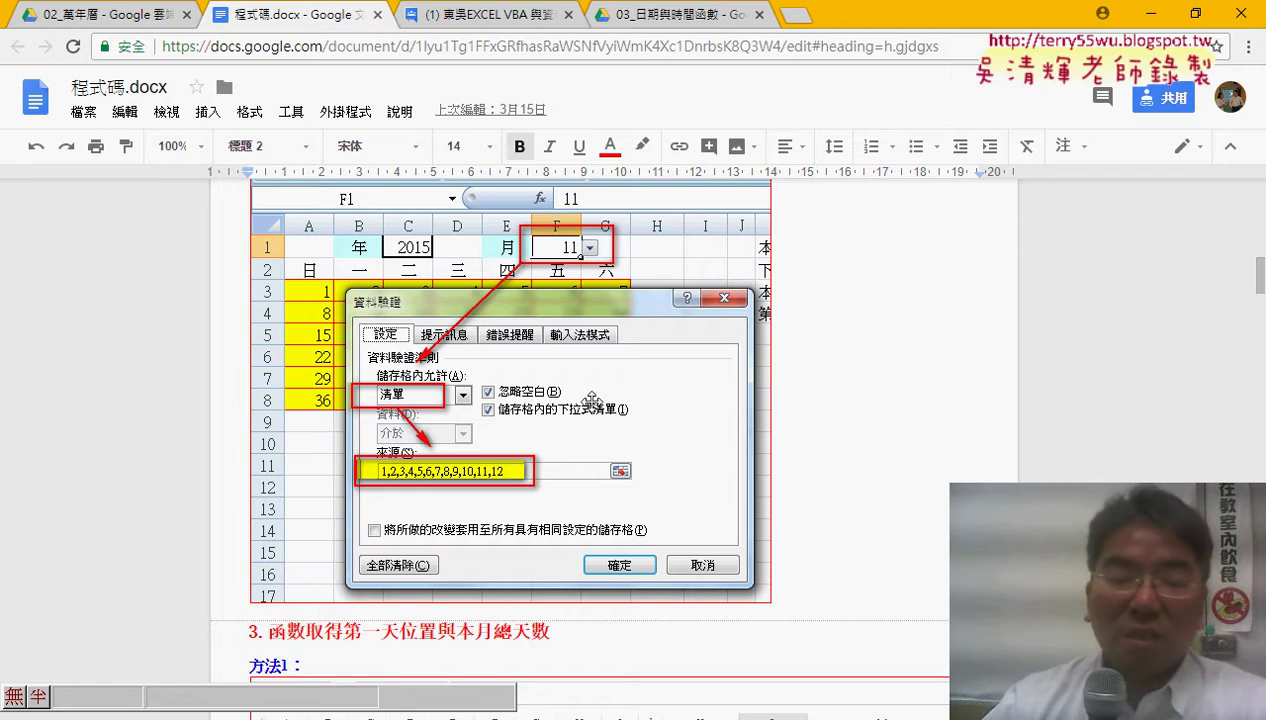
scroll(655, 394, "down", 1)
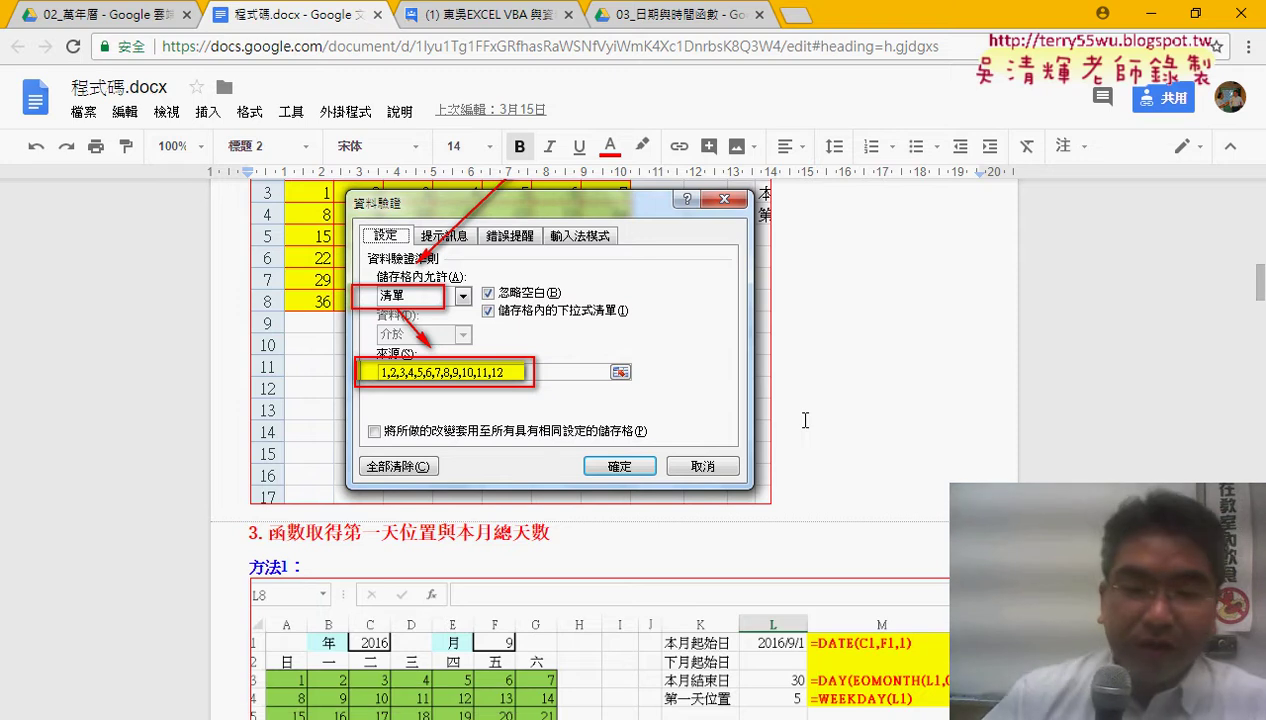
scroll(805, 420, "down", 2)
scroll(800, 410, "down", 1)
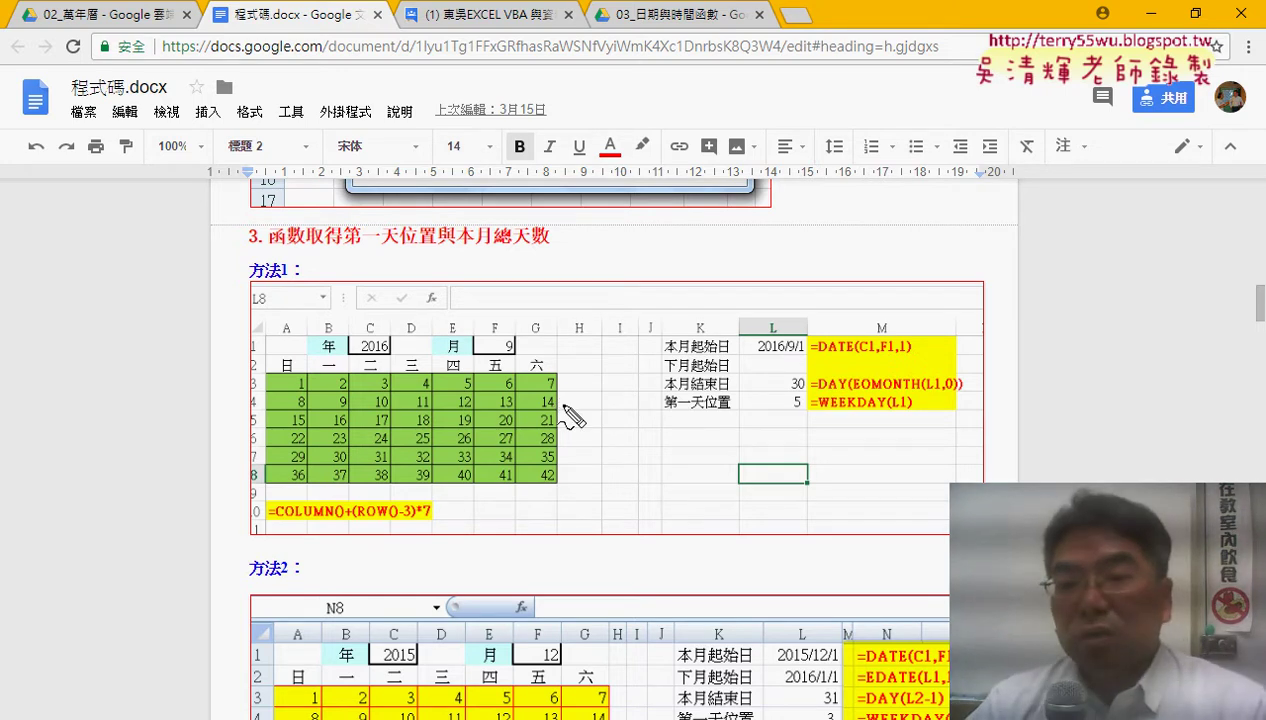
Mark the calendar values 5 and 30, then clear the red annotations.
left_click_drag(793, 416, 808, 413)
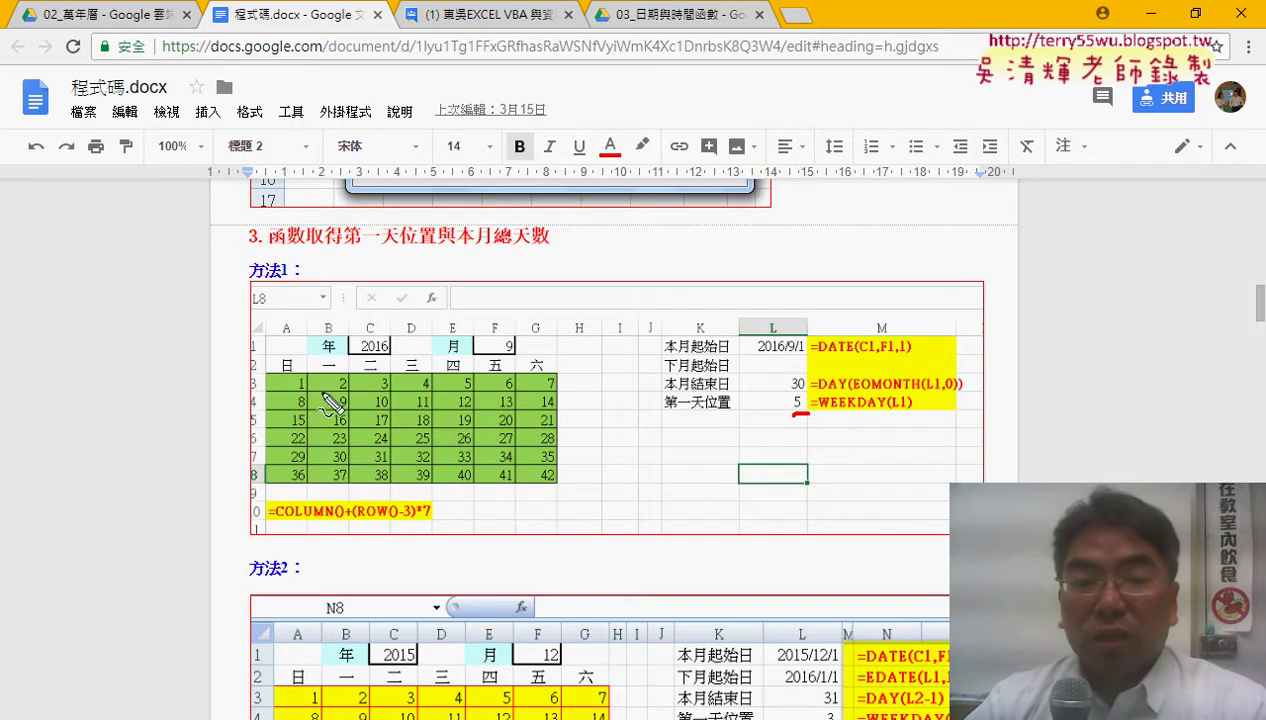
left_click_drag(471, 377, 463, 394)
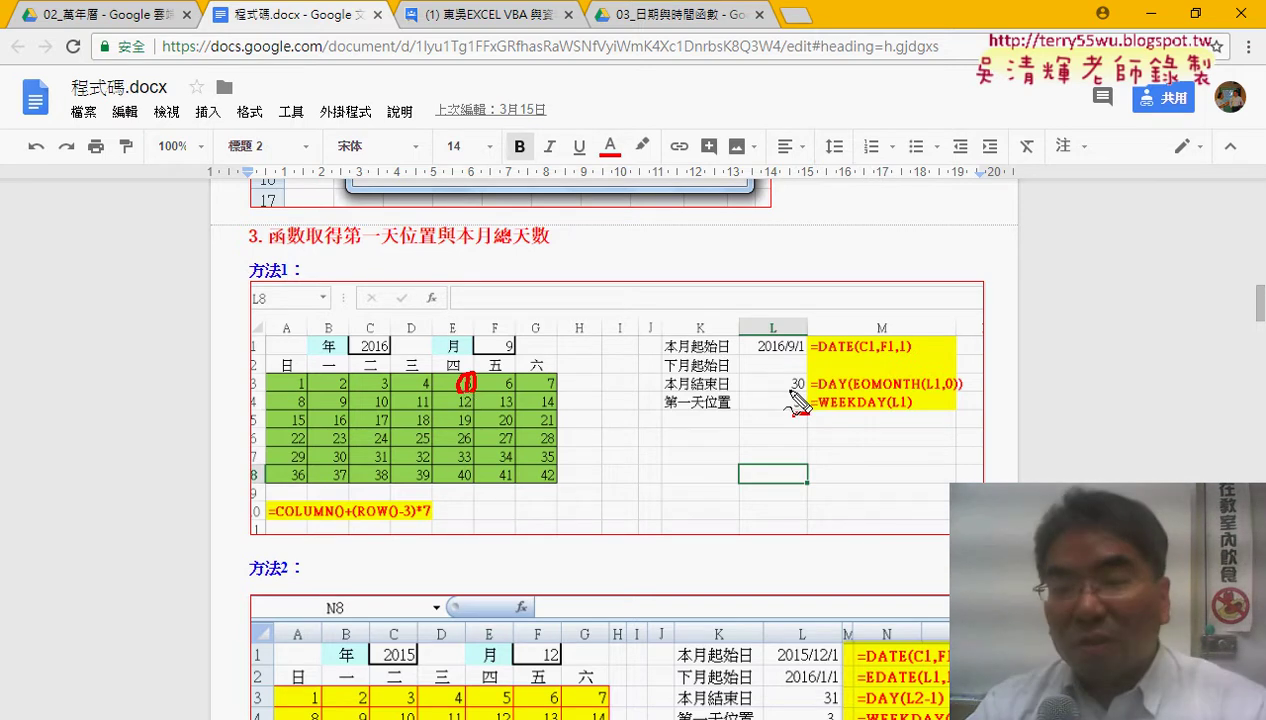
left_click_drag(790, 392, 807, 391)
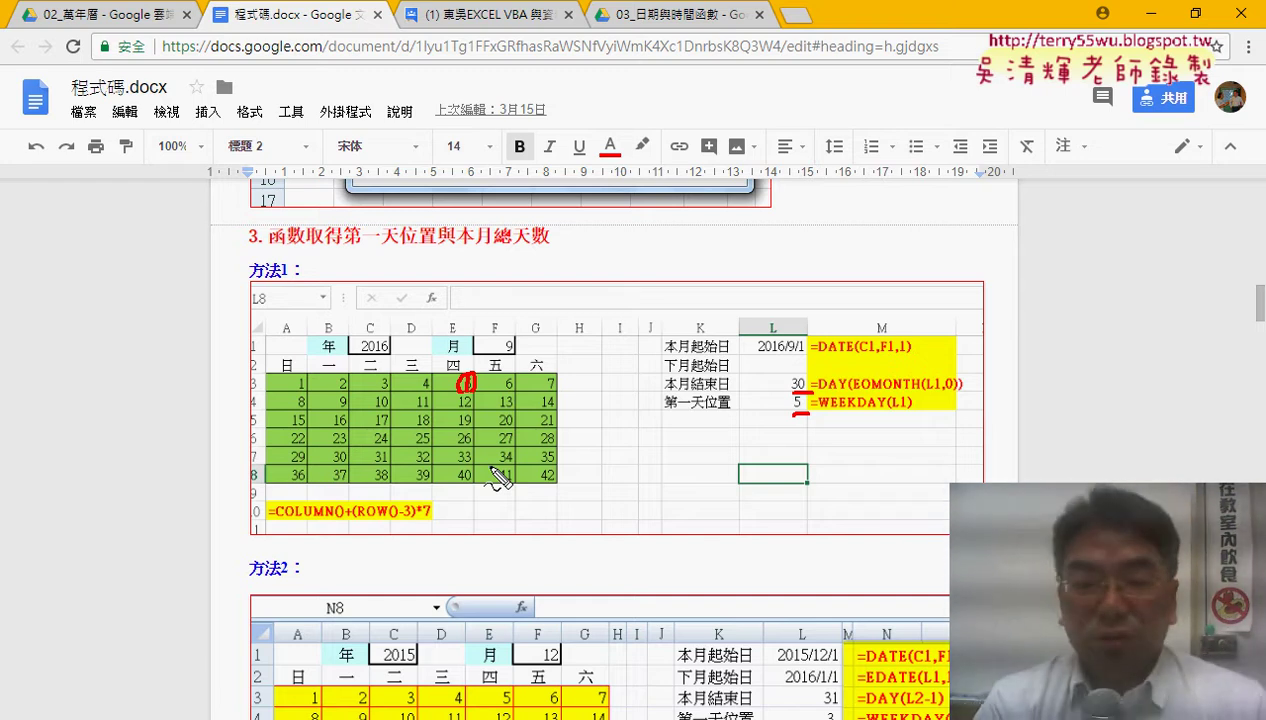
key("Escape")
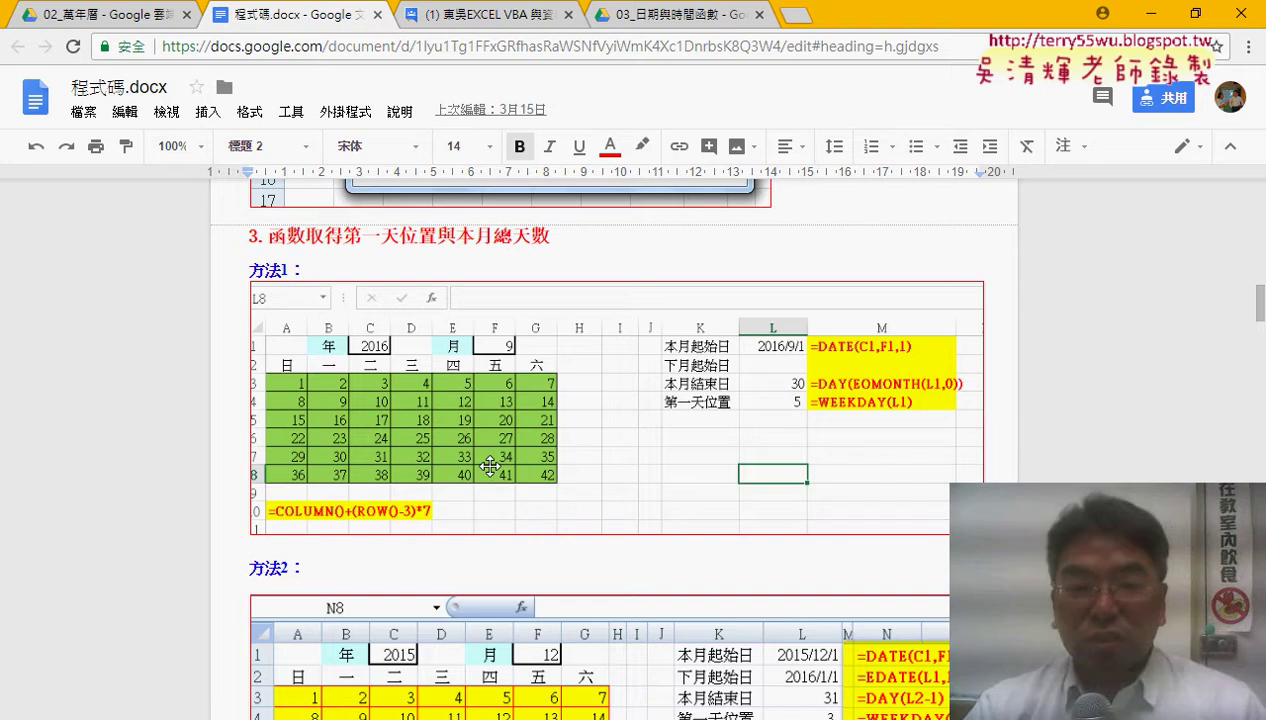
Scroll down and select the VBA設計 heading text.
scroll(505, 460, "down", 1)
scroll(505, 460, "down", 4)
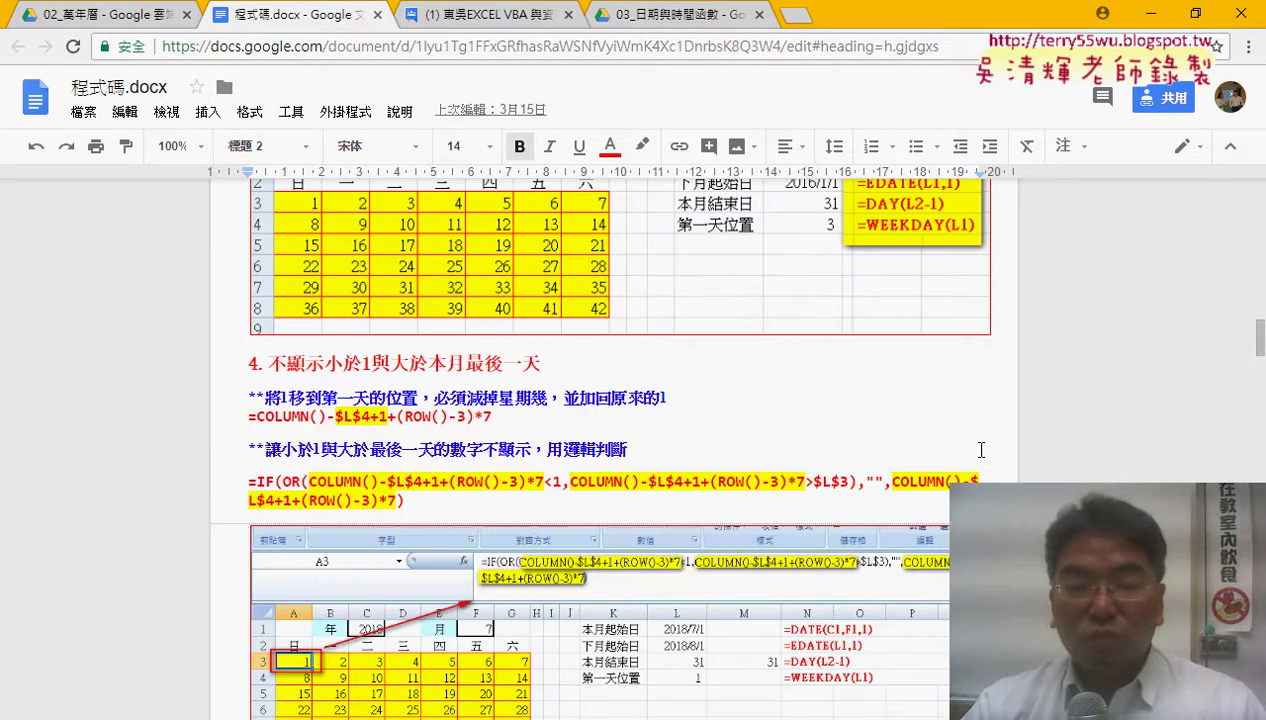
scroll(981, 450, "down", 2)
scroll(356, 249, "up", 1)
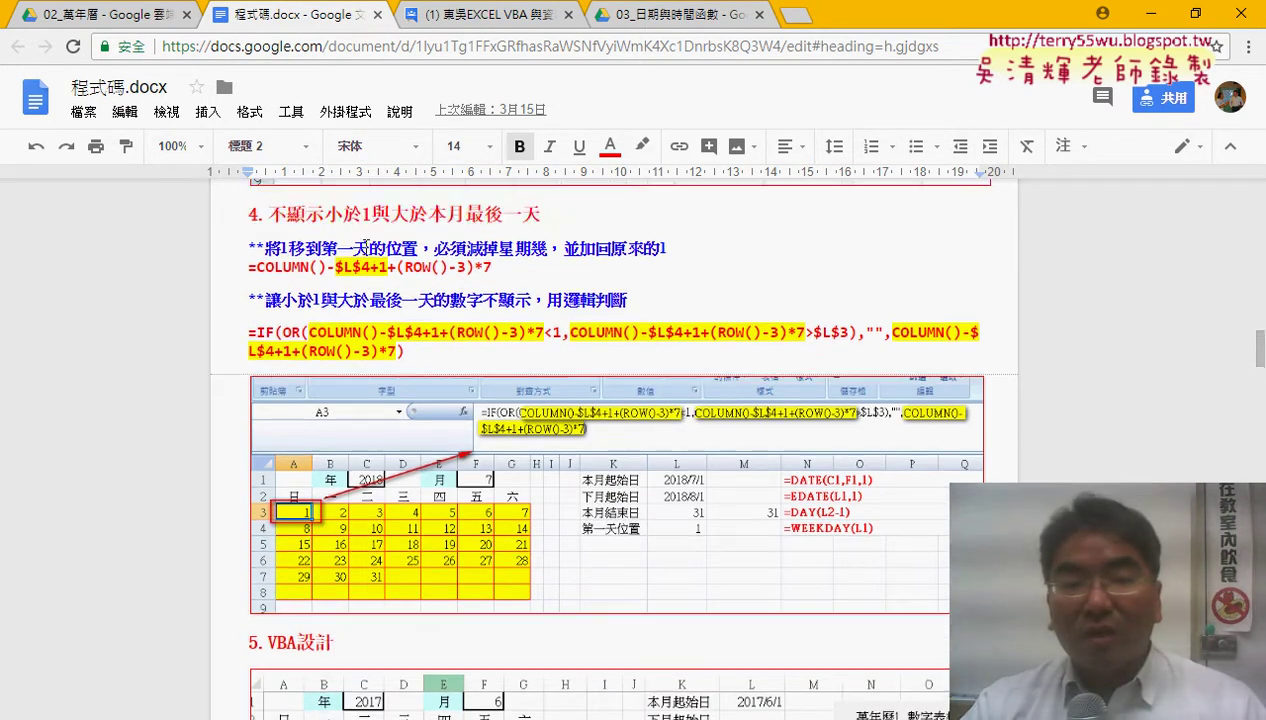
scroll(578, 268, "down", 3)
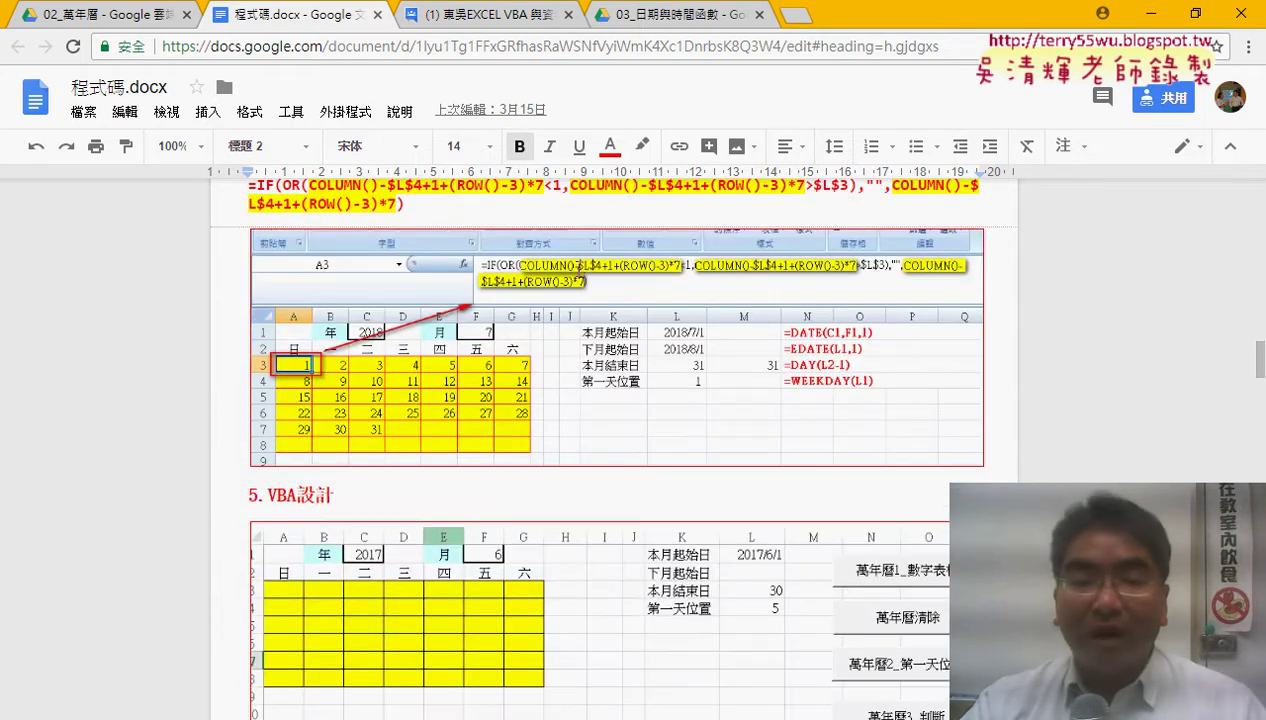
scroll(578, 268, "down", 1)
scroll(578, 268, "down", 1)
left_click(338, 297)
left_click_drag(335, 297, 268, 294)
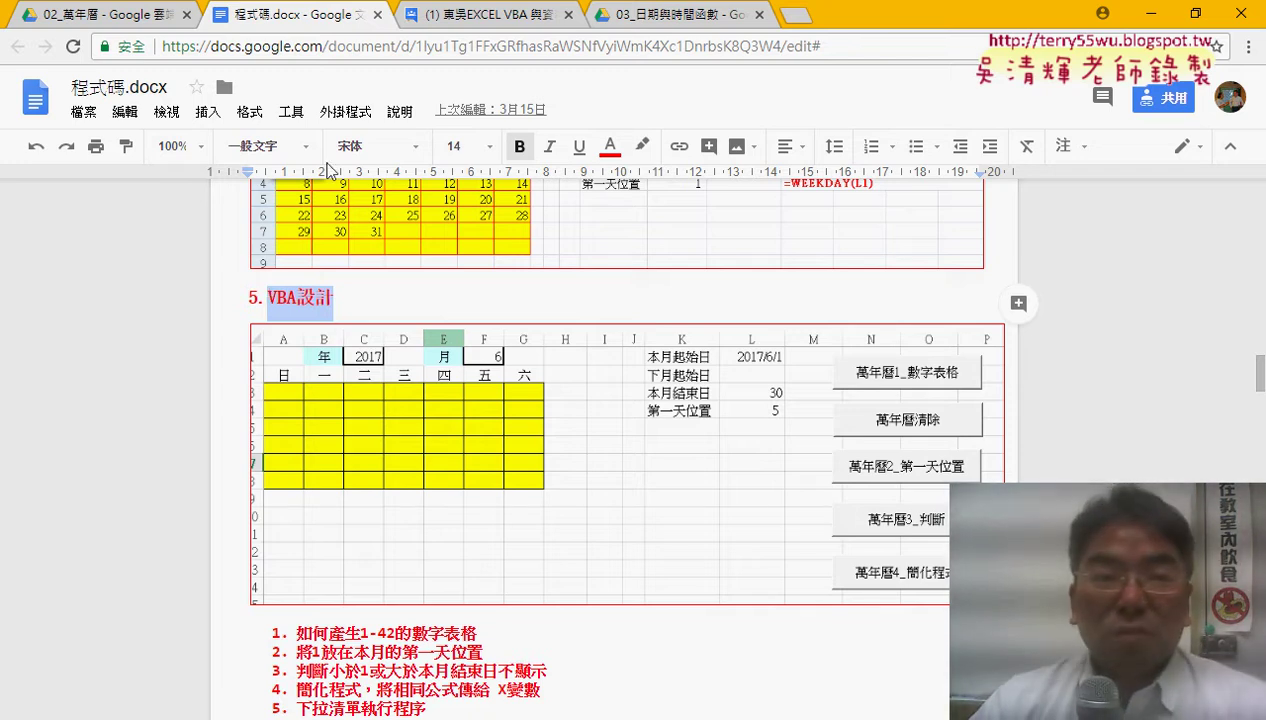
In Drive, go back to 06_綜合高階函數範例 and open the 其他補充範例(89) folder.
left_click(130, 15)
left_click(20, 47)
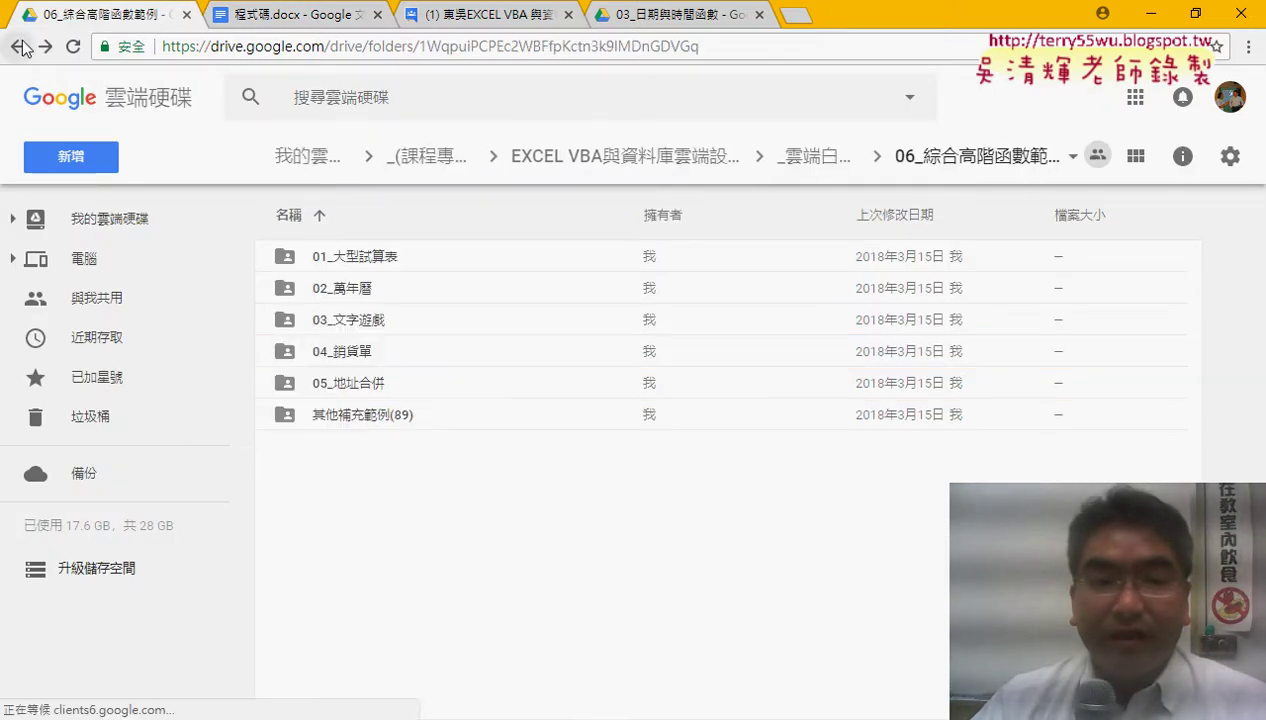
left_click(378, 358)
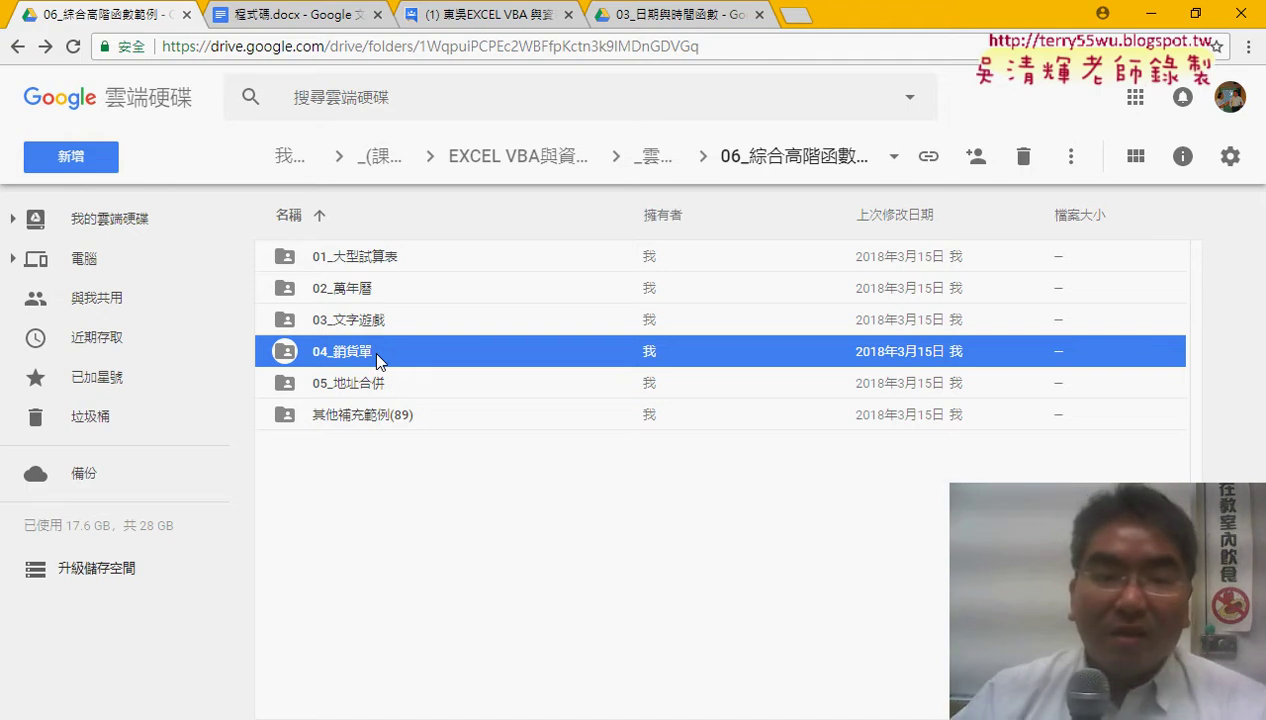
left_click(371, 382)
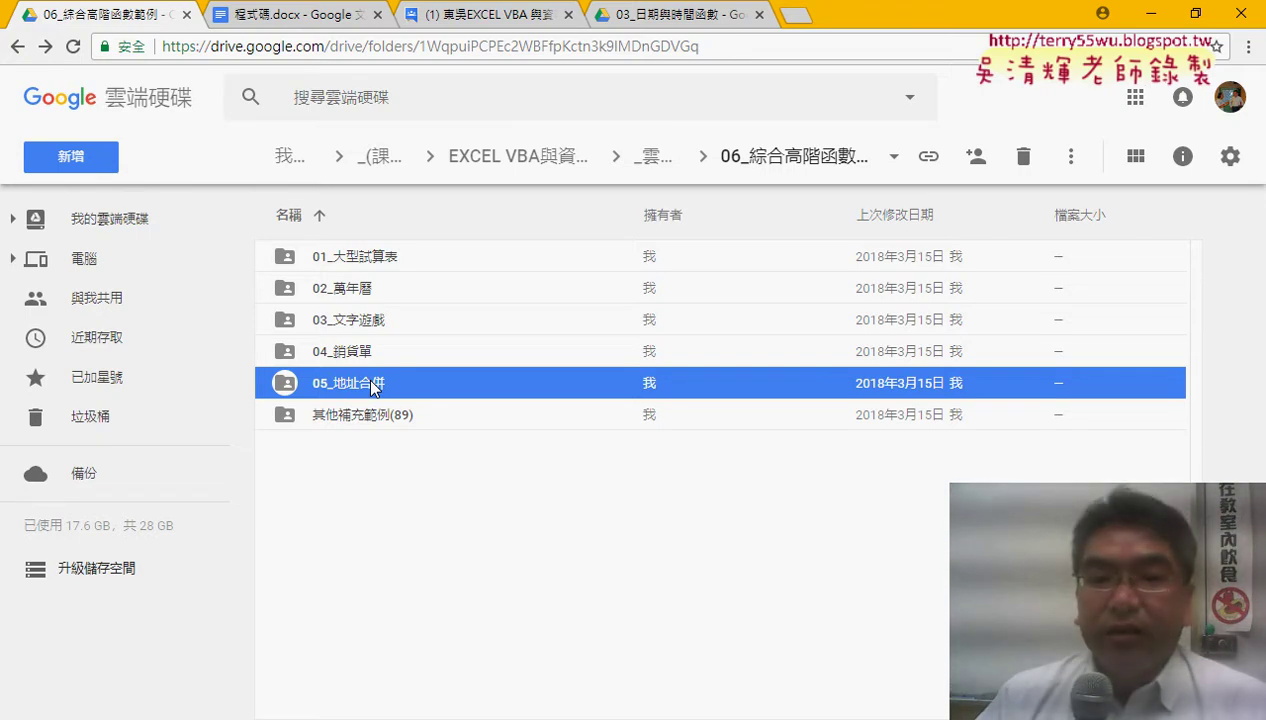
left_click(377, 416)
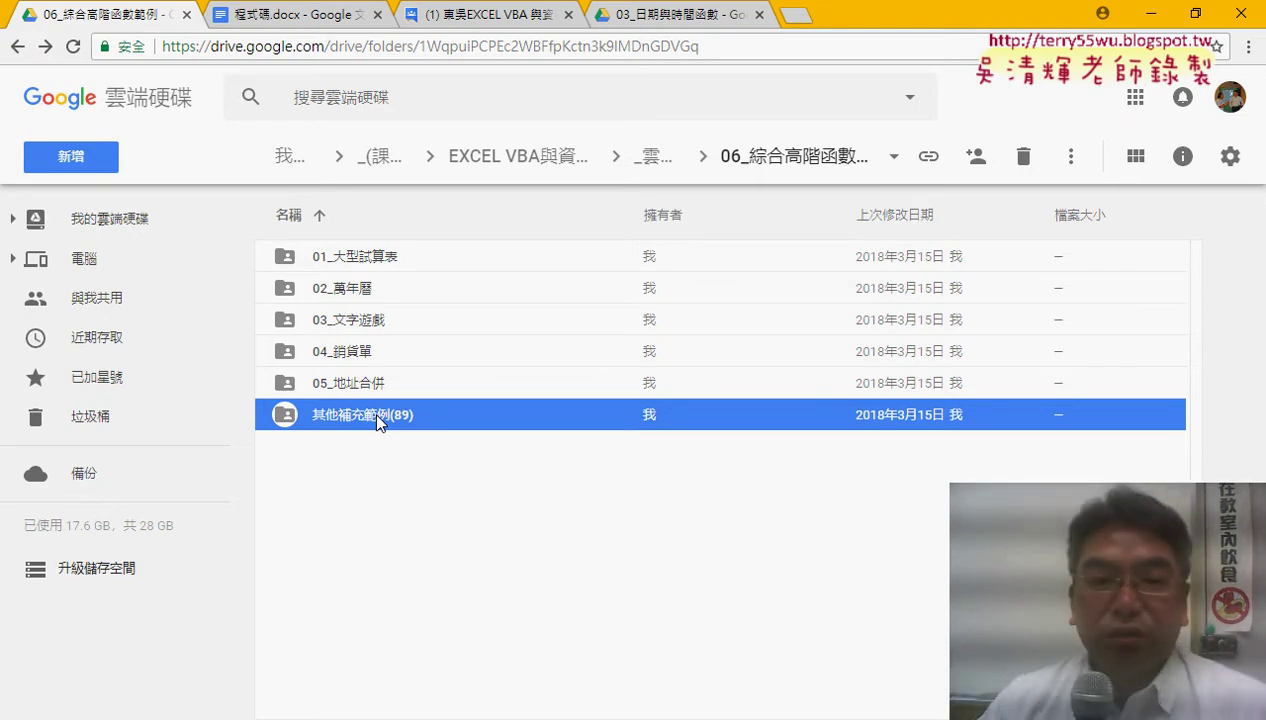
double_click(377, 416)
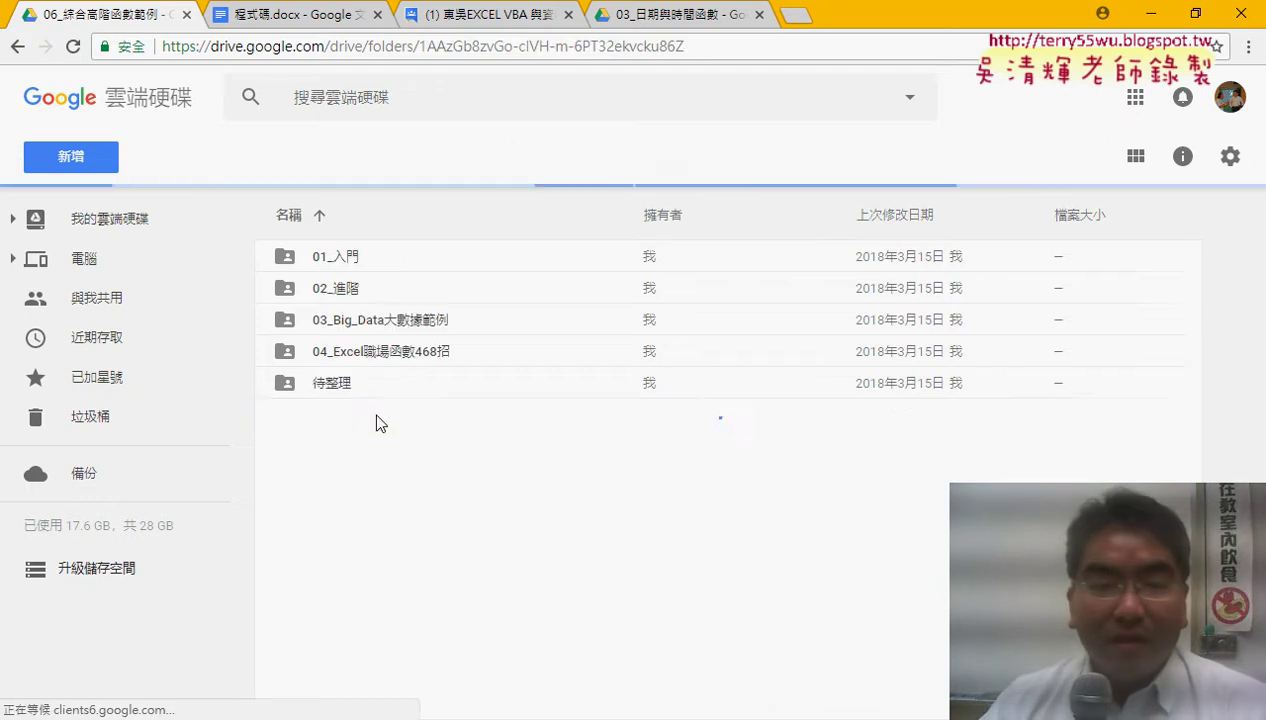
Open the 01_入門 folder and scroll through its contents.
left_click(359, 266)
left_click(357, 291)
double_click(364, 250)
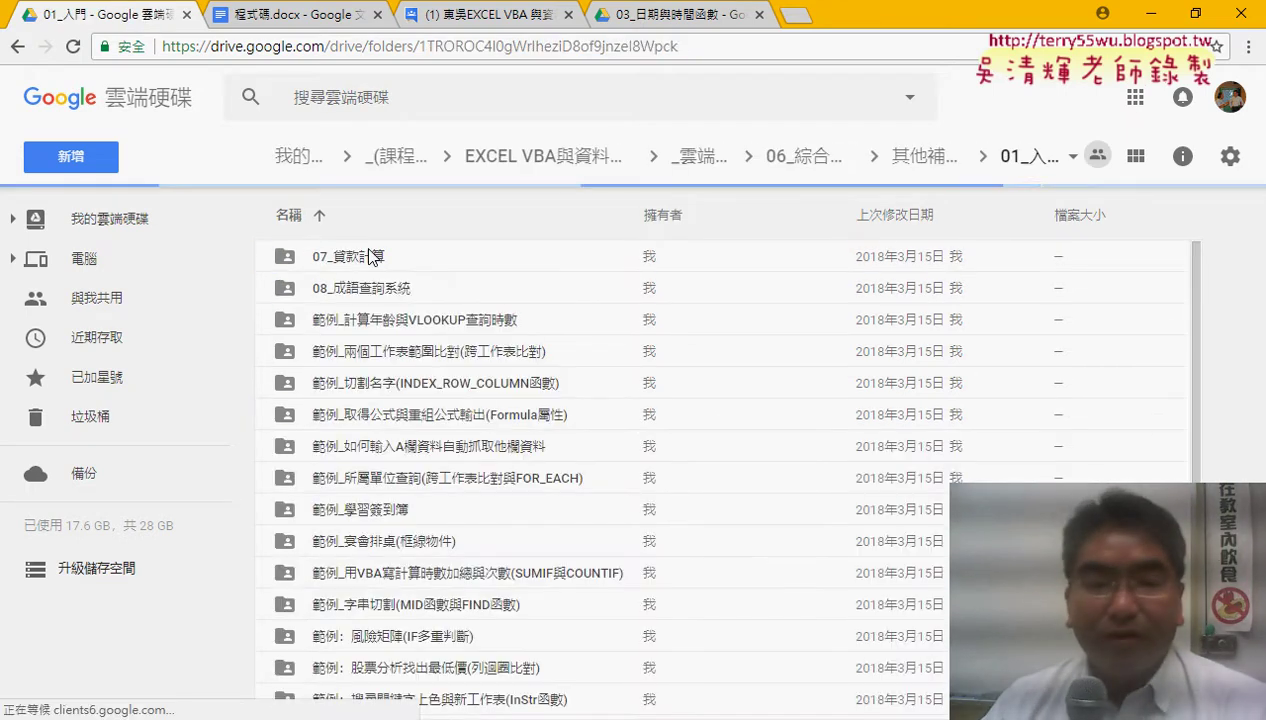
scroll(440, 470, "down", 2)
scroll(460, 556, "down", 1)
scroll(463, 560, "up", 1)
scroll(463, 568, "up", 2)
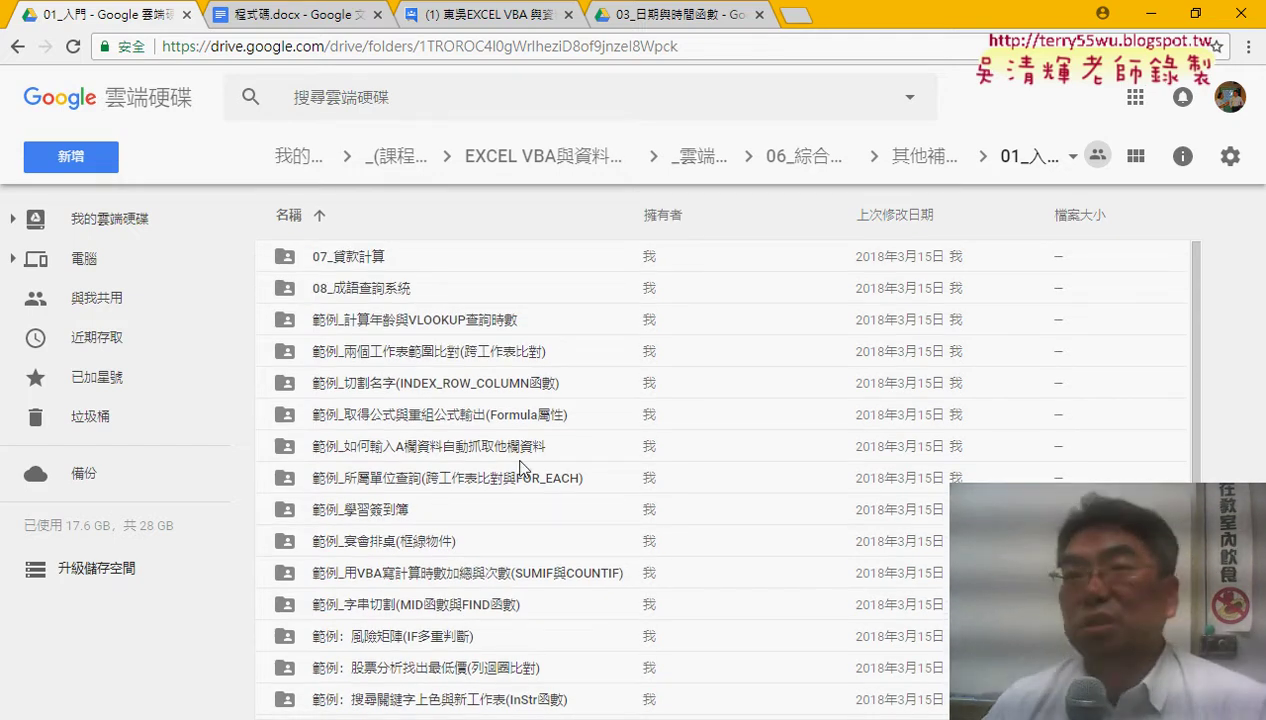
Go back and open the 02_進階 folder, selecting _下載網路資料相關.
left_click(17, 48)
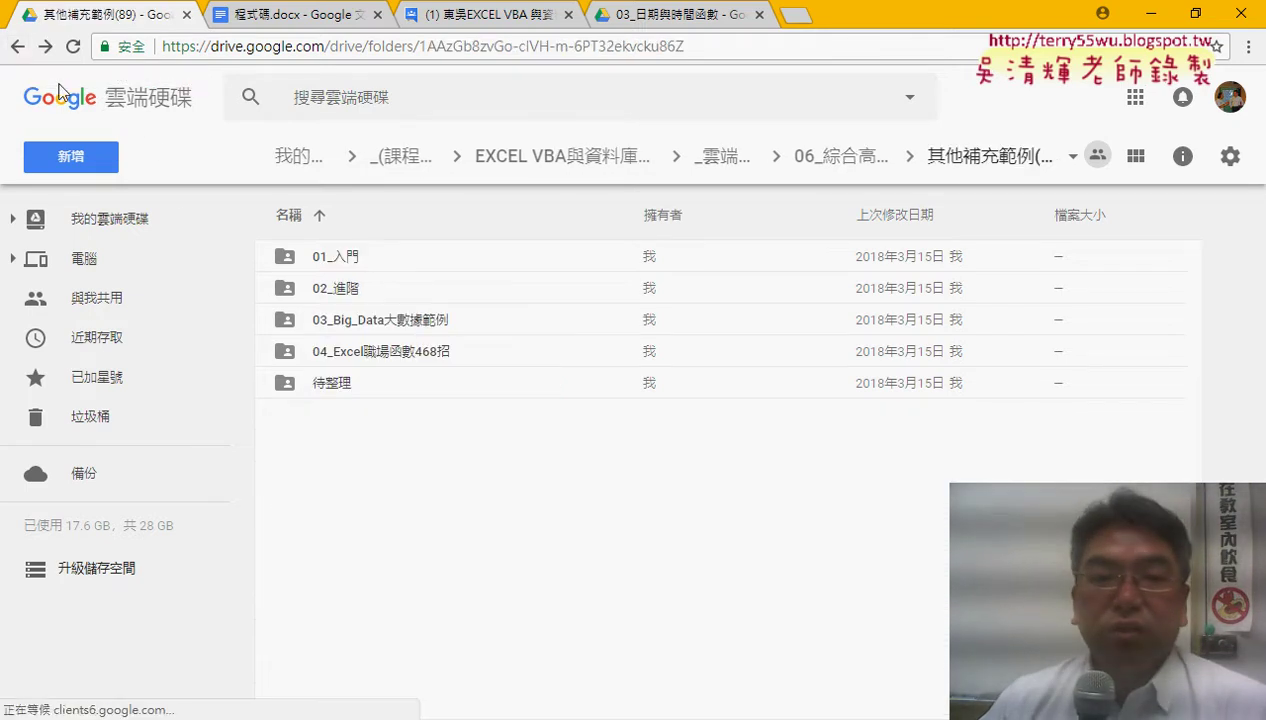
double_click(325, 294)
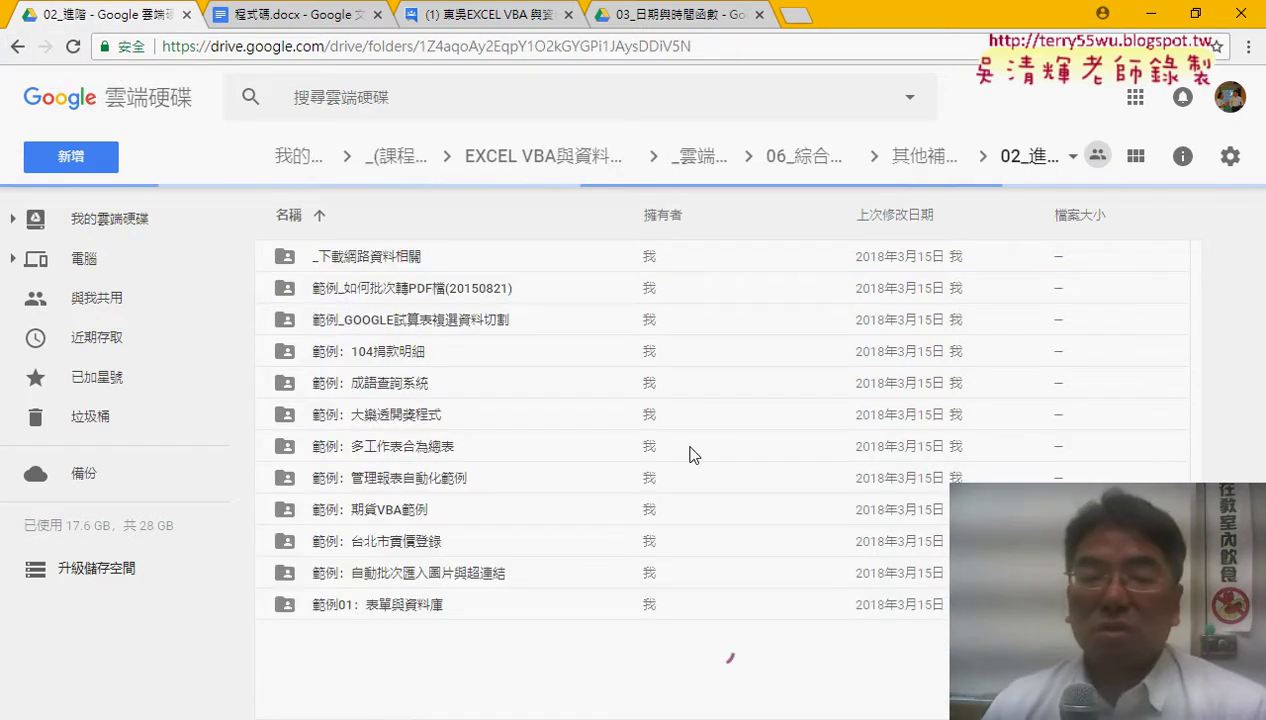
left_click(410, 257)
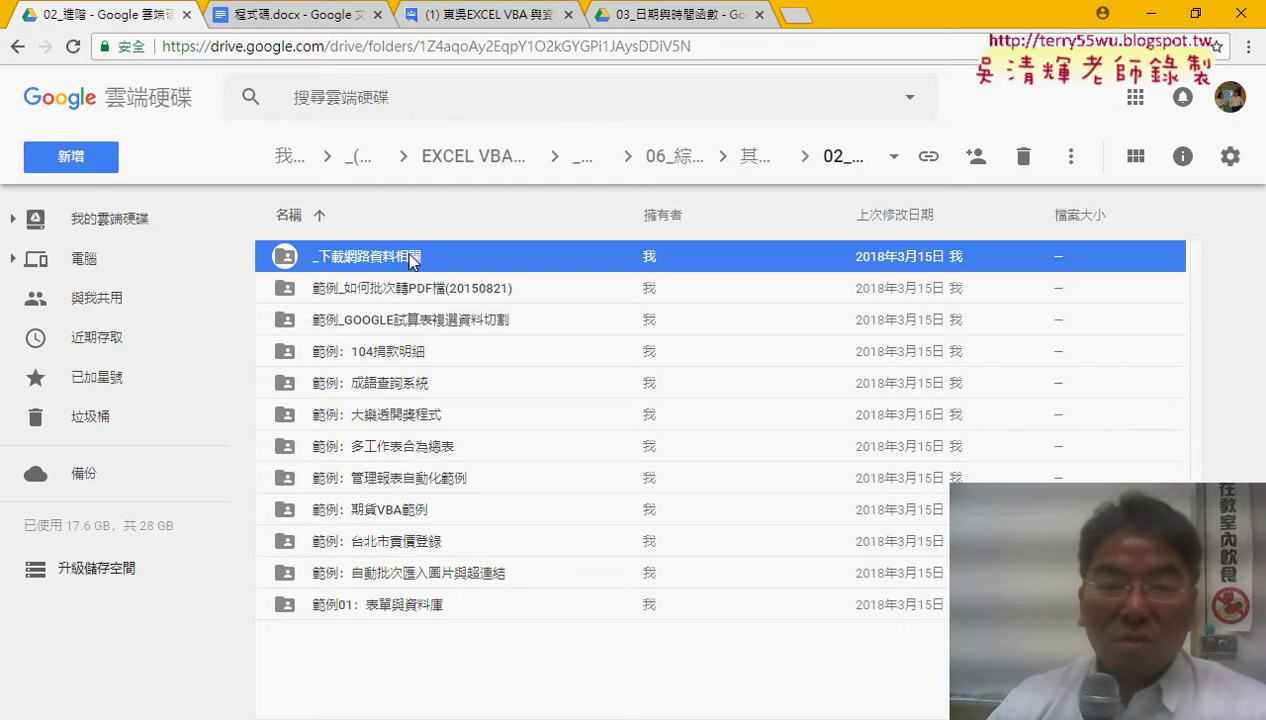
Go up to _雲端白板畫面 and open the 04_數學函數 folder.
left_click(592, 165)
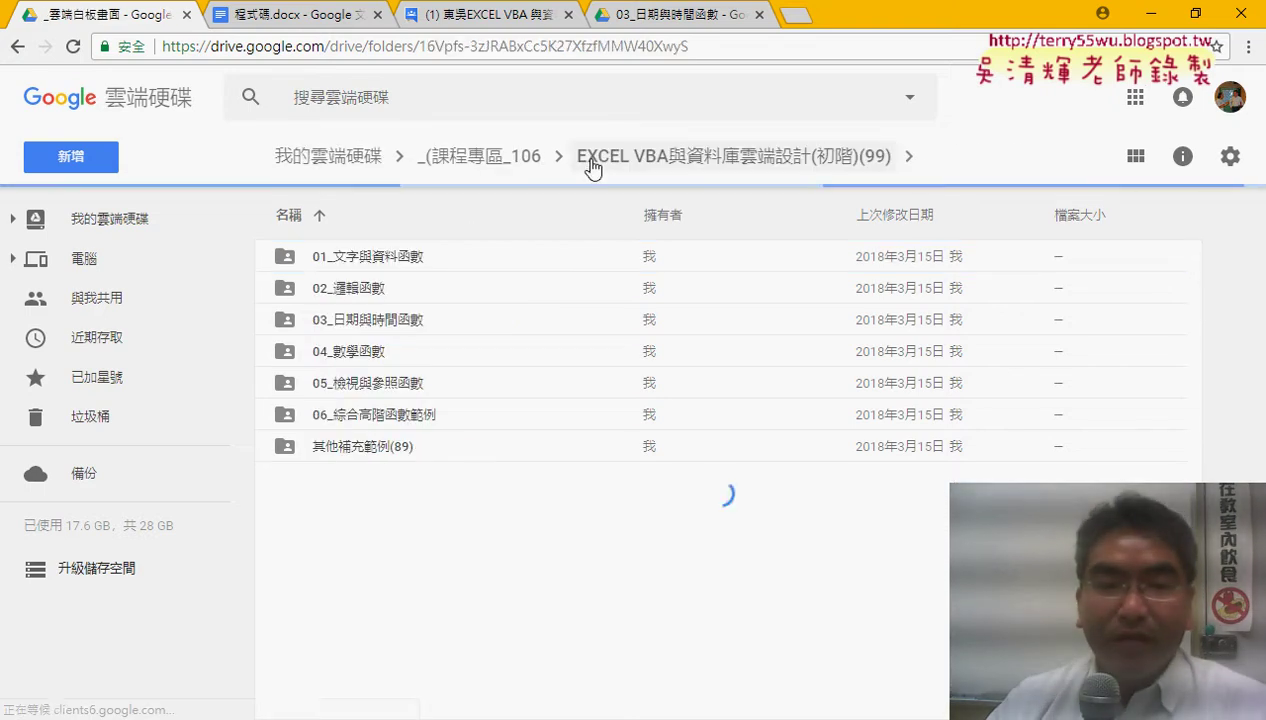
left_click(370, 358)
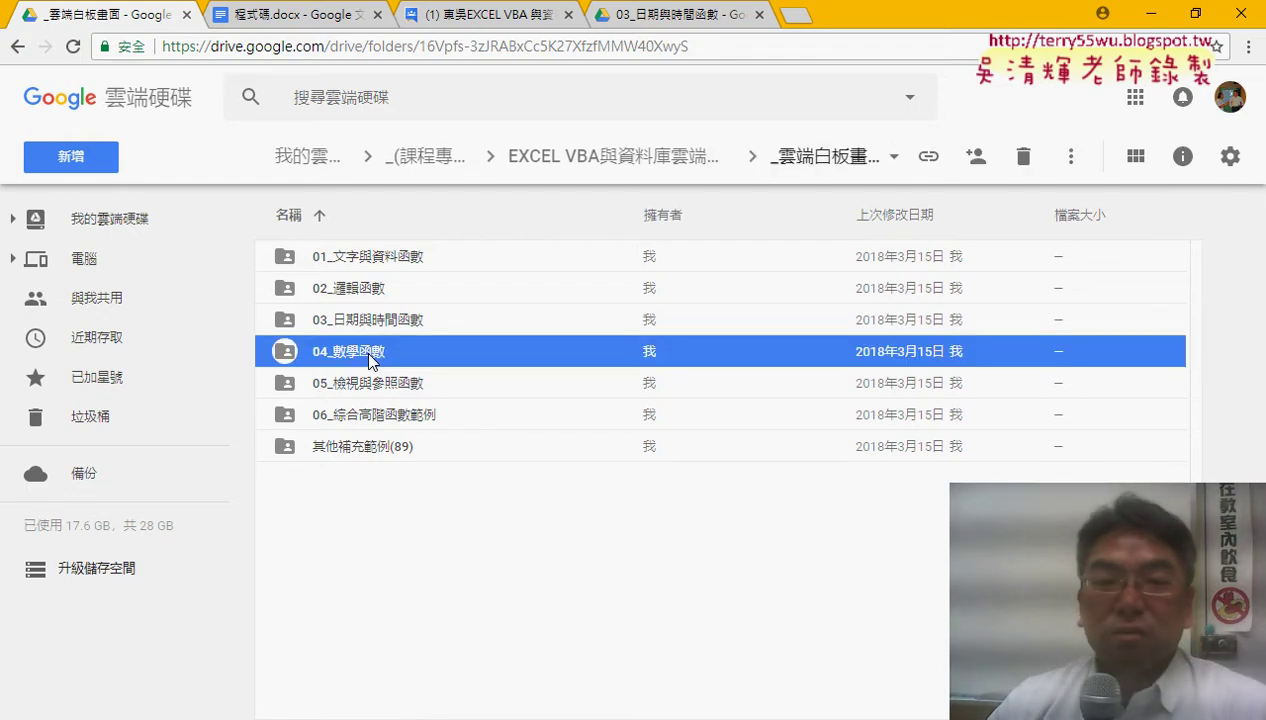
double_click(370, 353)
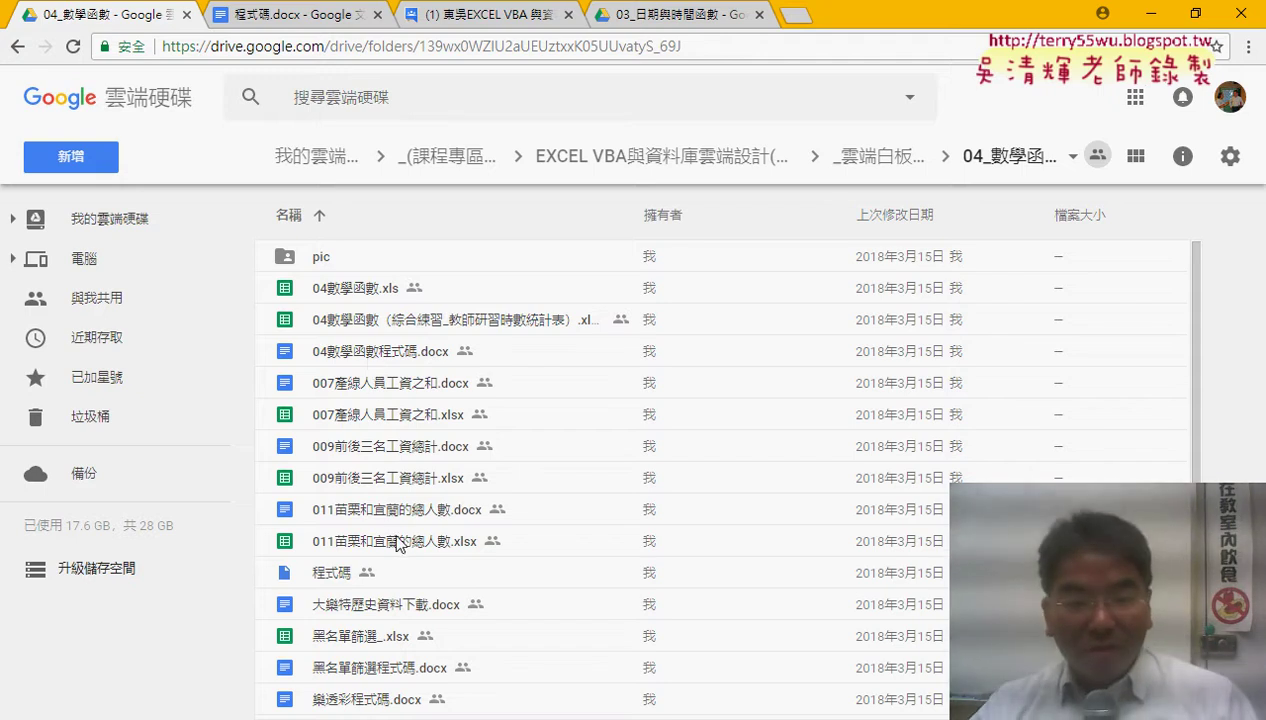
Open 大樂特歷史資料下載.docx and follow its lotto-8.com link to the draw results page.
double_click(395, 608)
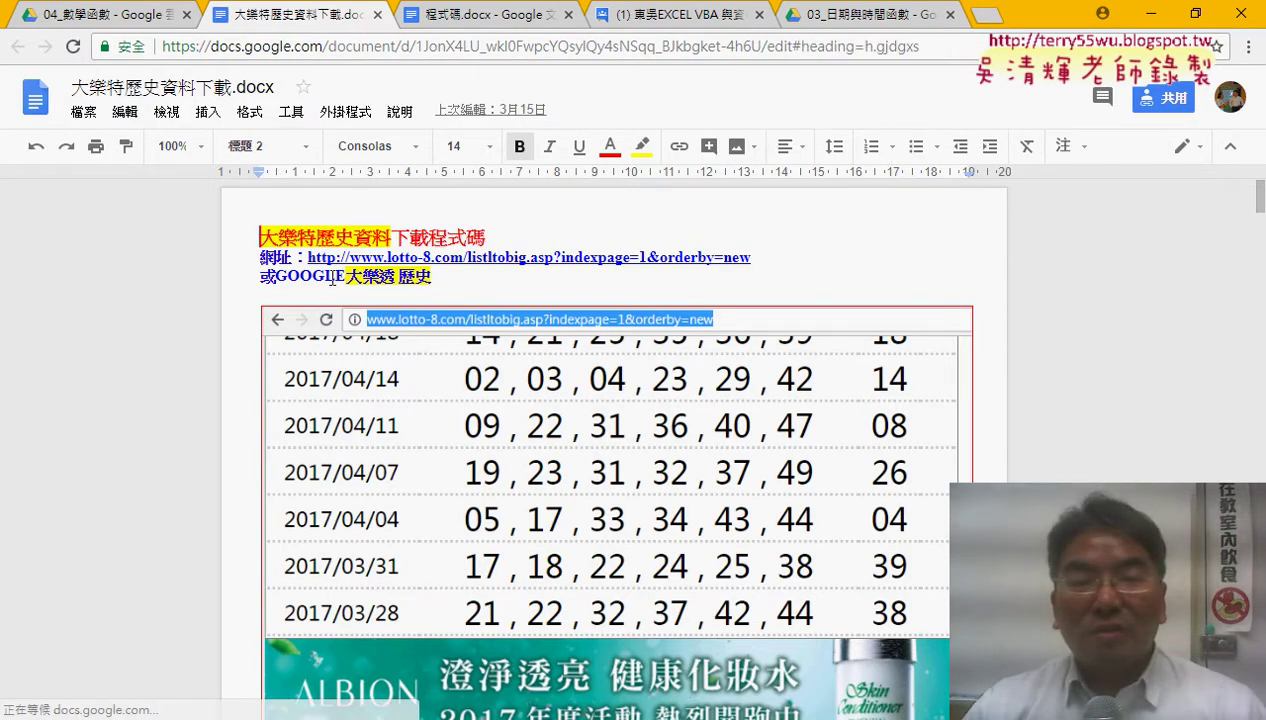
left_click(530, 257)
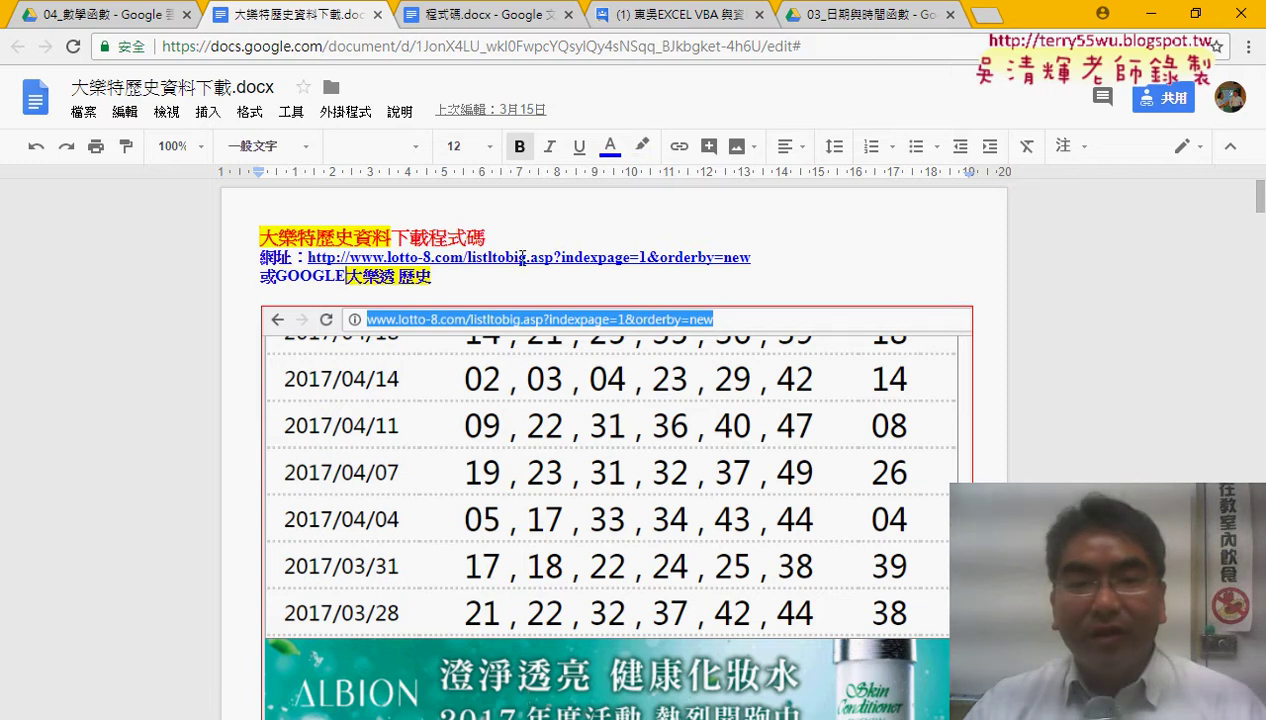
left_click(545, 288)
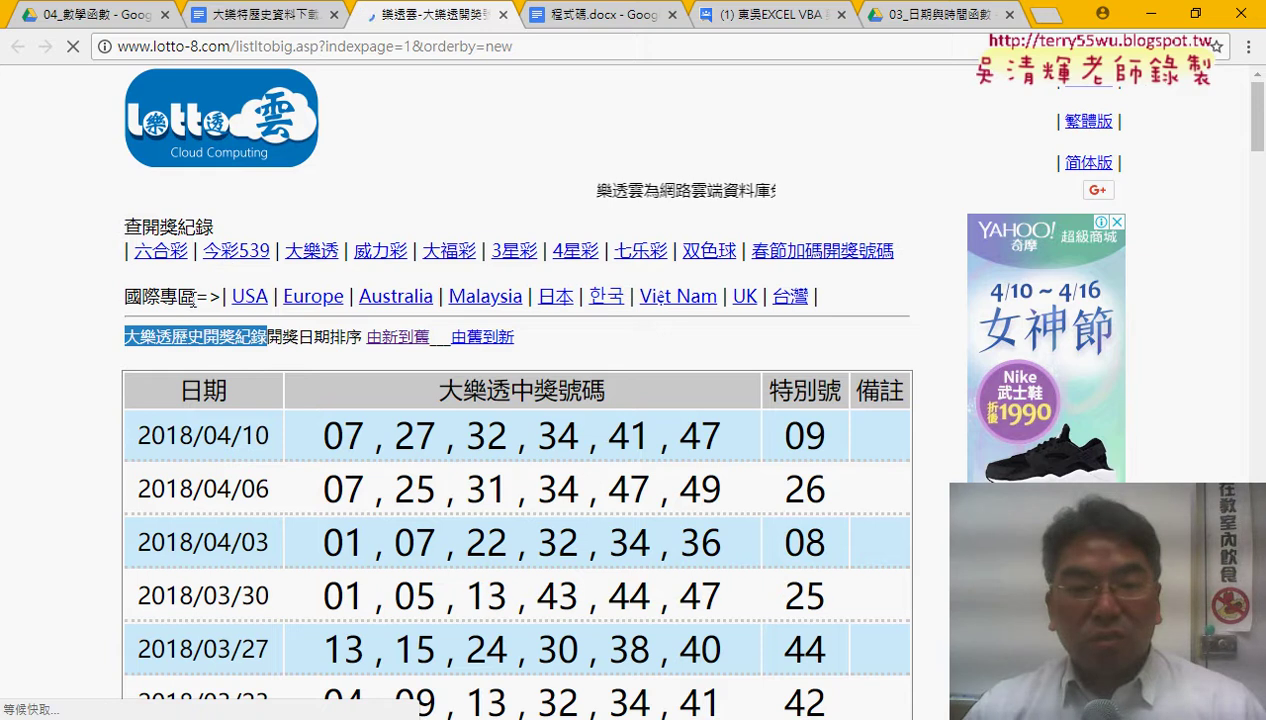
Highlight the winning-numbers heading, first draw date 2018/04/10 and its numbers.
left_click_drag(438, 389, 612, 386)
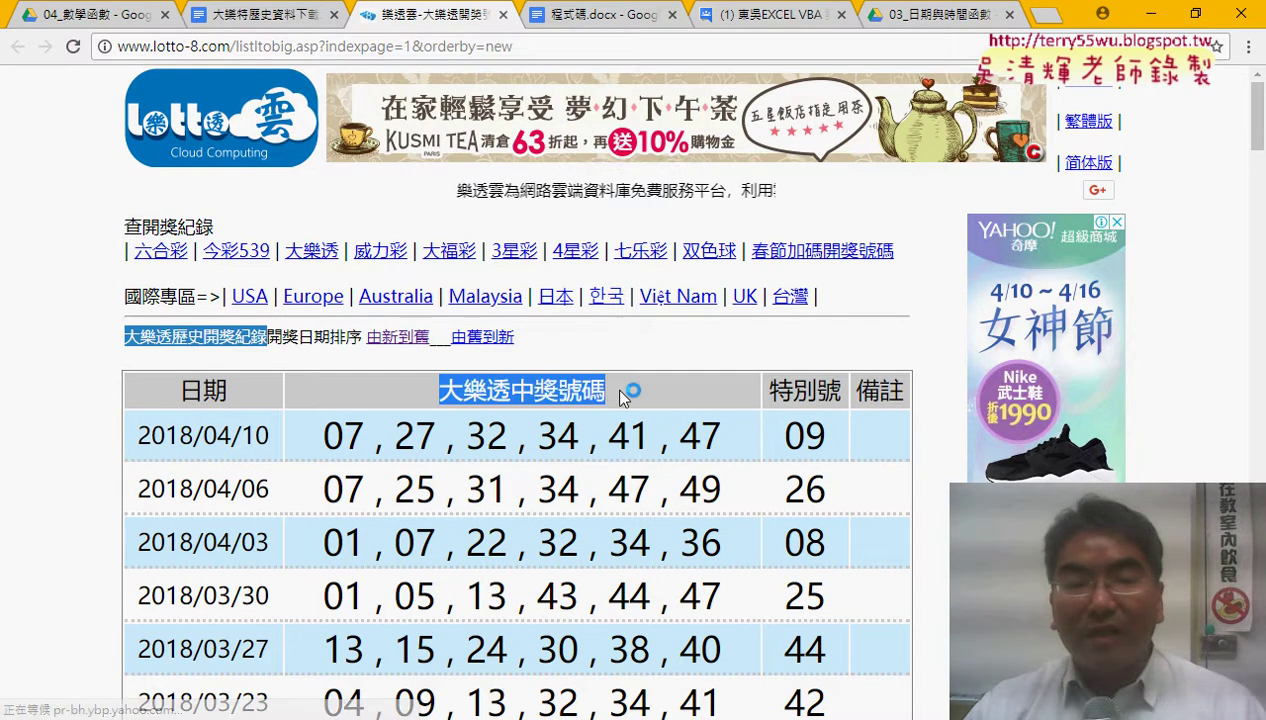
left_click_drag(137, 435, 270, 437)
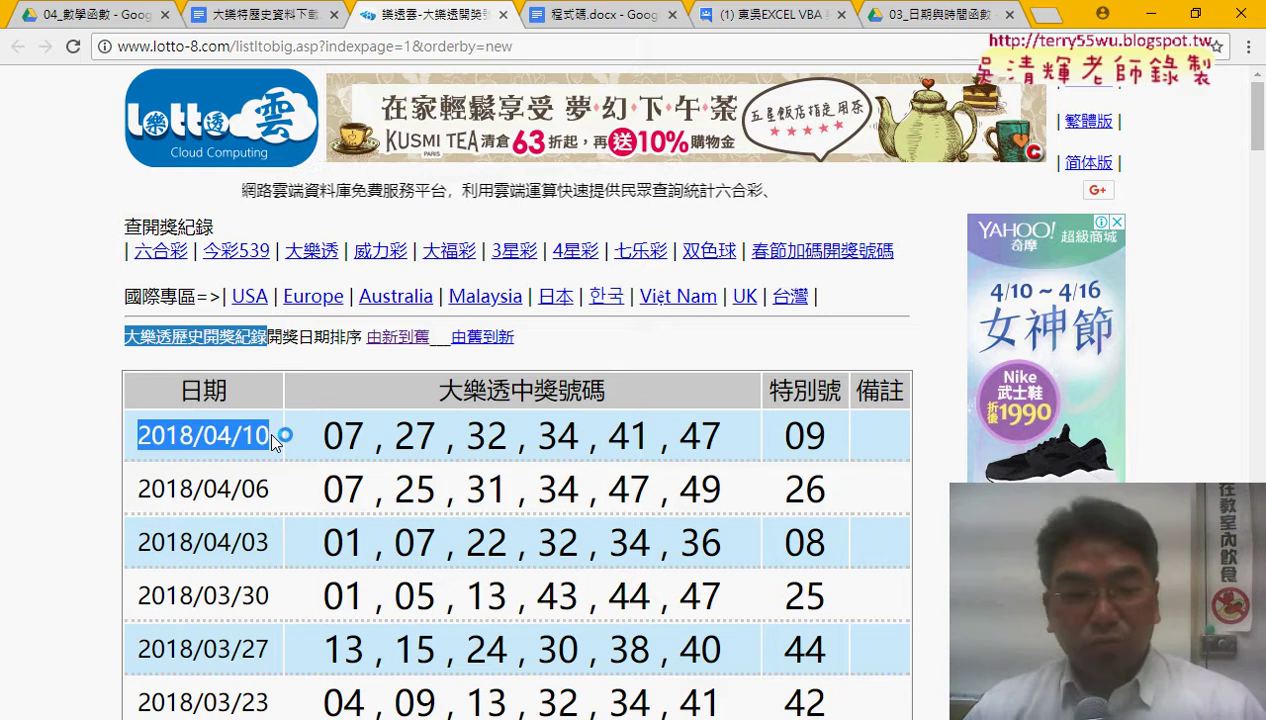
left_click_drag(324, 434, 812, 435)
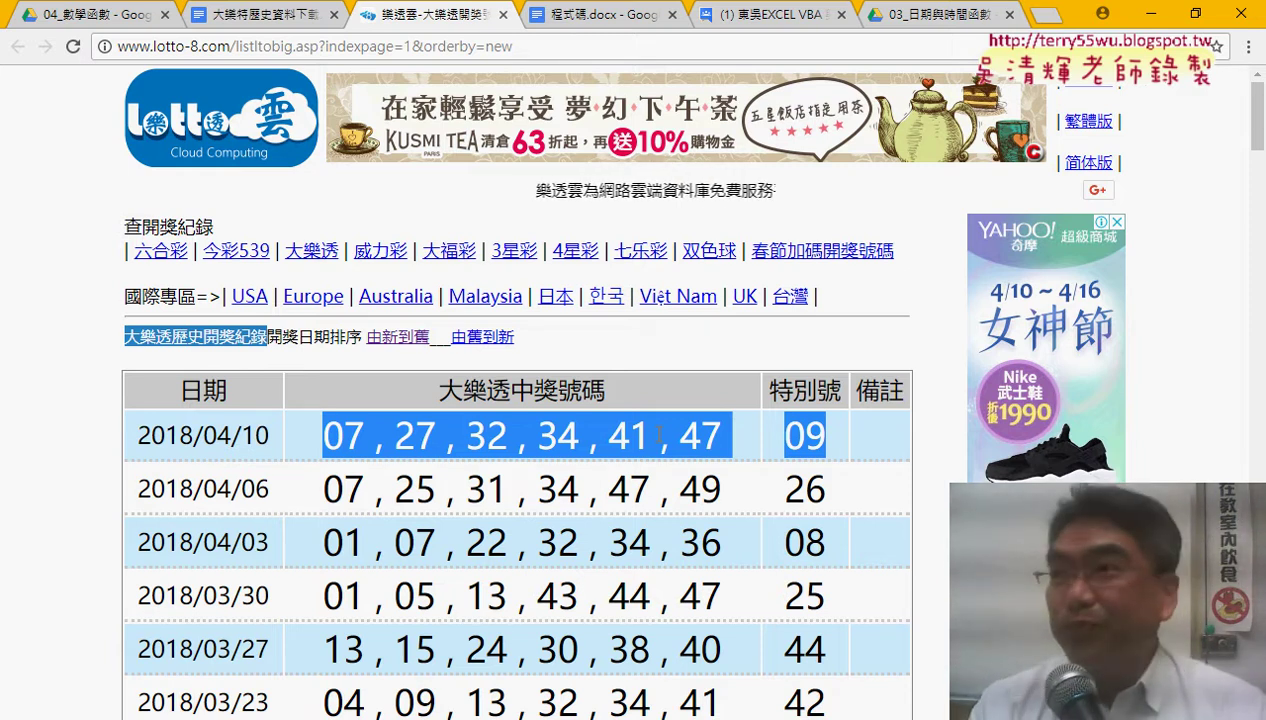
Jump to the last results page, 16, and highlight the oldest draw, 2004/01/05.
scroll(659, 435, "down", 9)
scroll(659, 435, "down", 7)
scroll(659, 435, "down", 8)
scroll(659, 434, "down", 6)
scroll(659, 434, "down", 6)
scroll(659, 434, "down", 6)
scroll(659, 434, "down", 6)
scroll(659, 434, "down", 5)
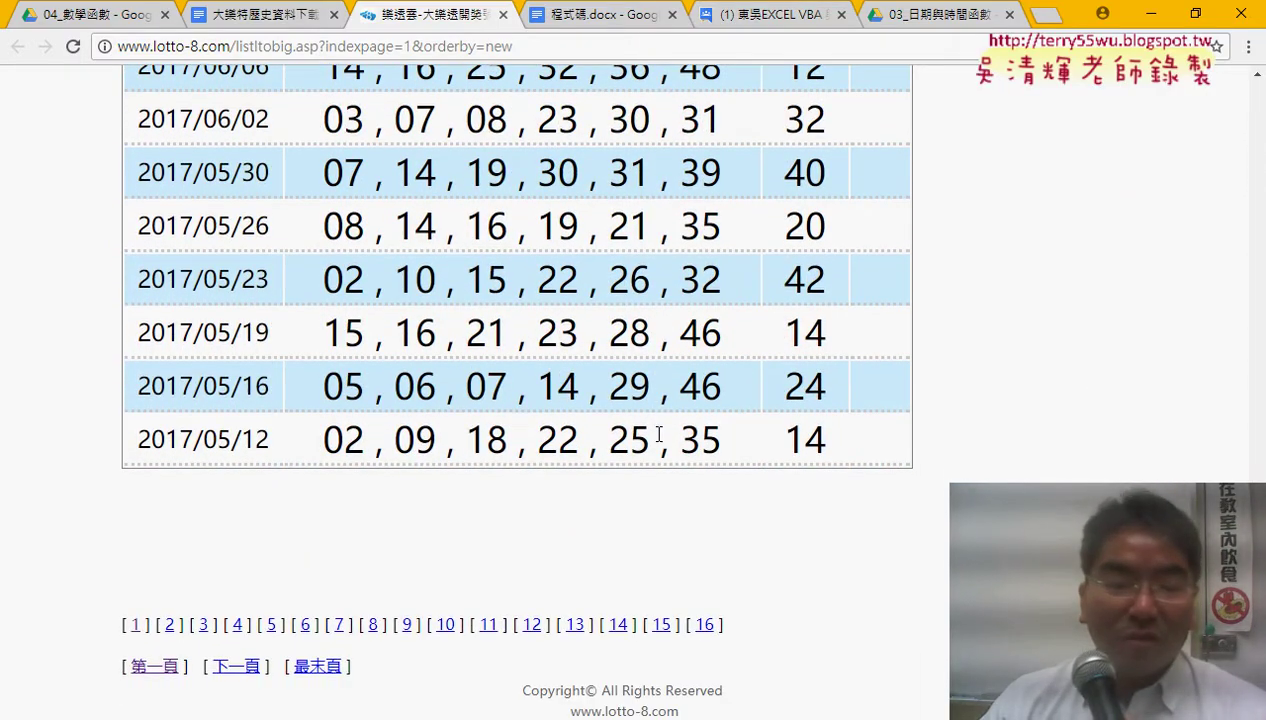
left_click(703, 624)
scroll(1263, 233, "down", 15)
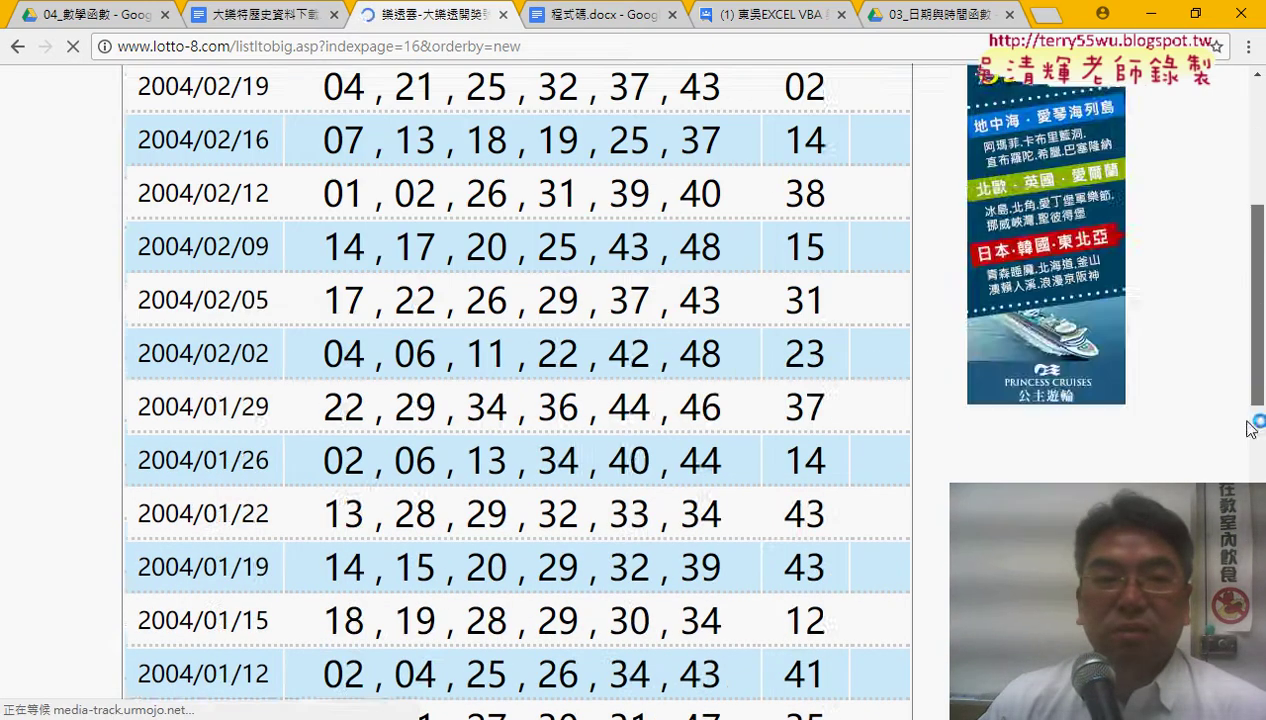
scroll(358, 365, "up", 3)
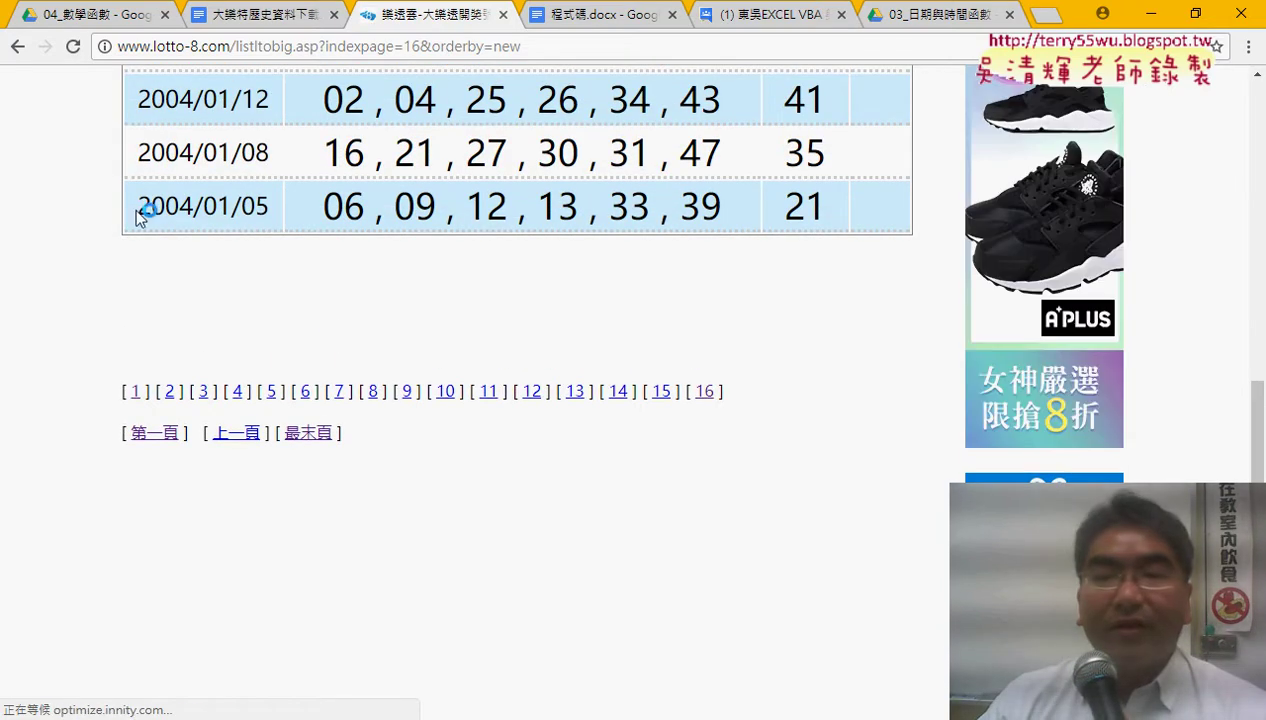
left_click_drag(136, 210, 778, 228)
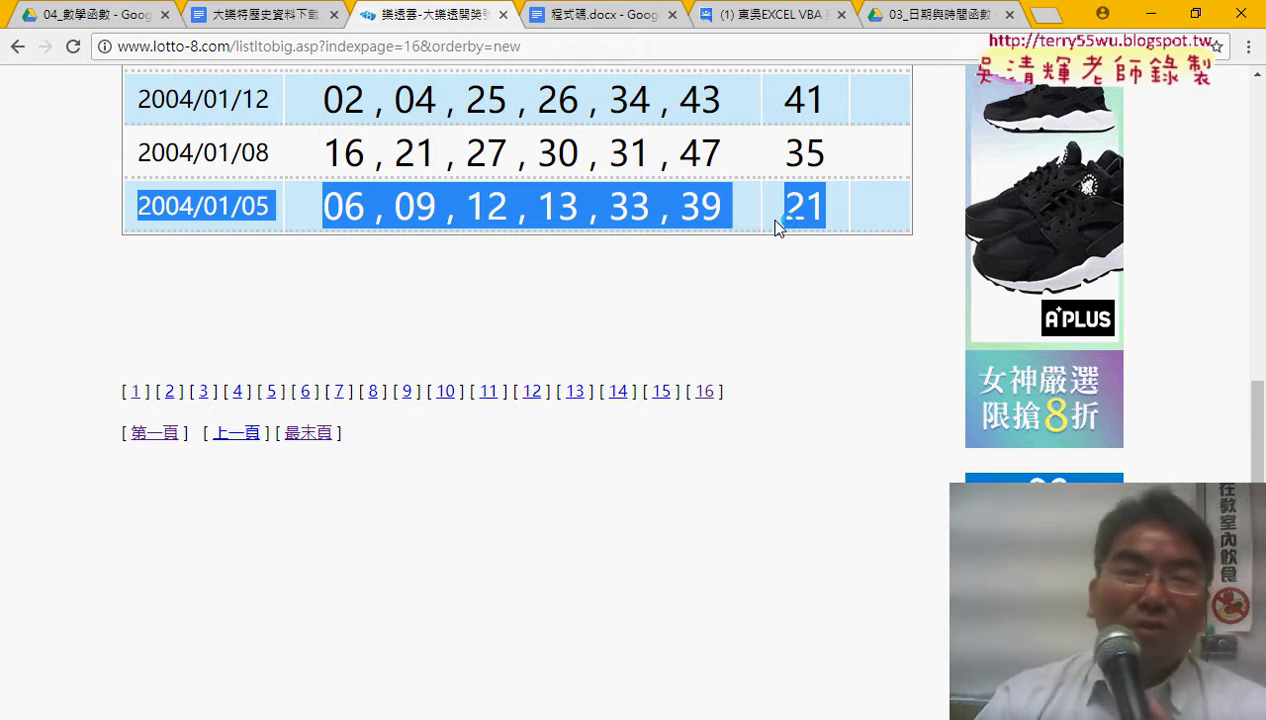
left_click(290, 14)
Scroll to the 資料的從WEB功能 section and highlight 錄製巨集 in its heading.
scroll(352, 255, "down", 3)
scroll(265, 371, "down", 4)
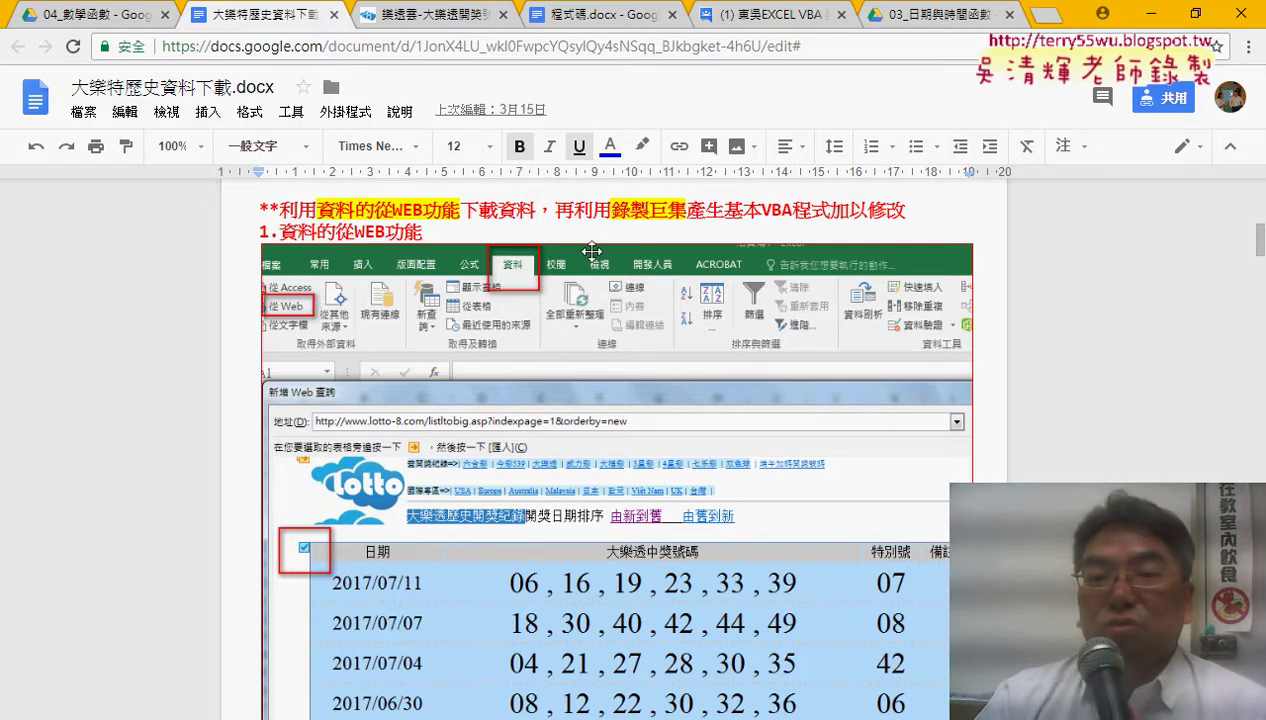
left_click_drag(612, 210, 685, 216)
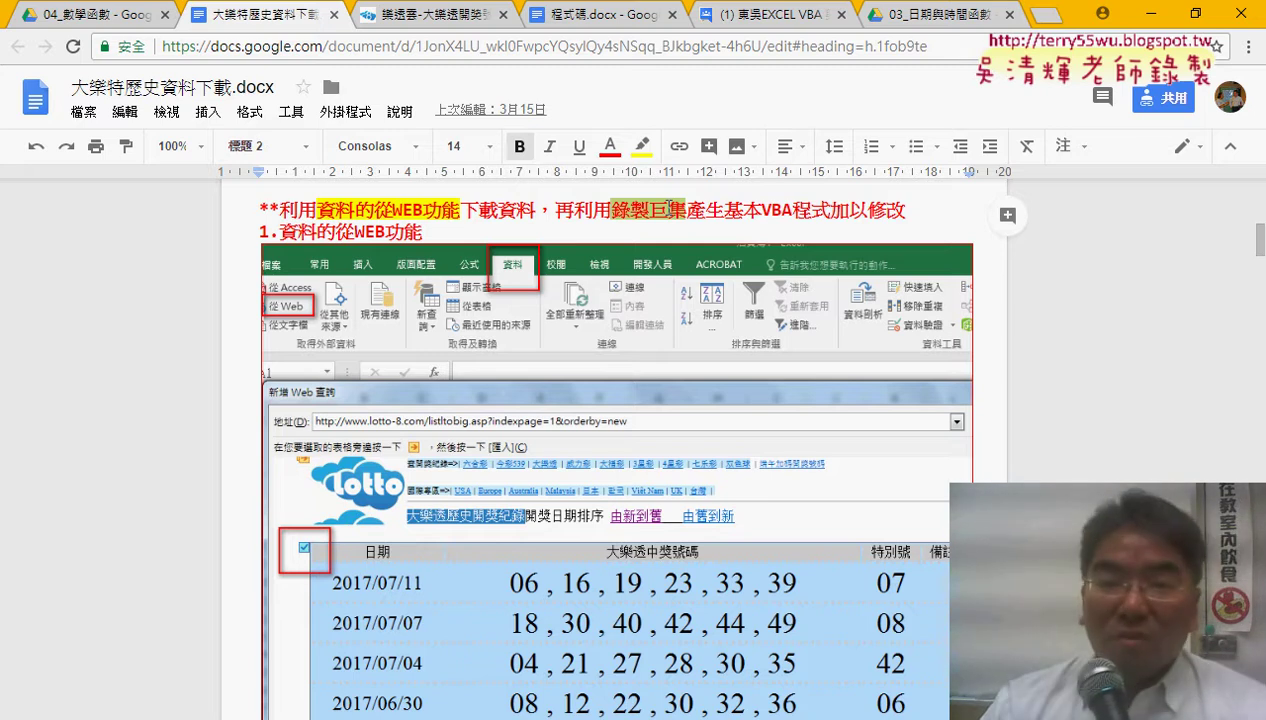
scroll(667, 207, "down", 1)
scroll(667, 207, "down", 3)
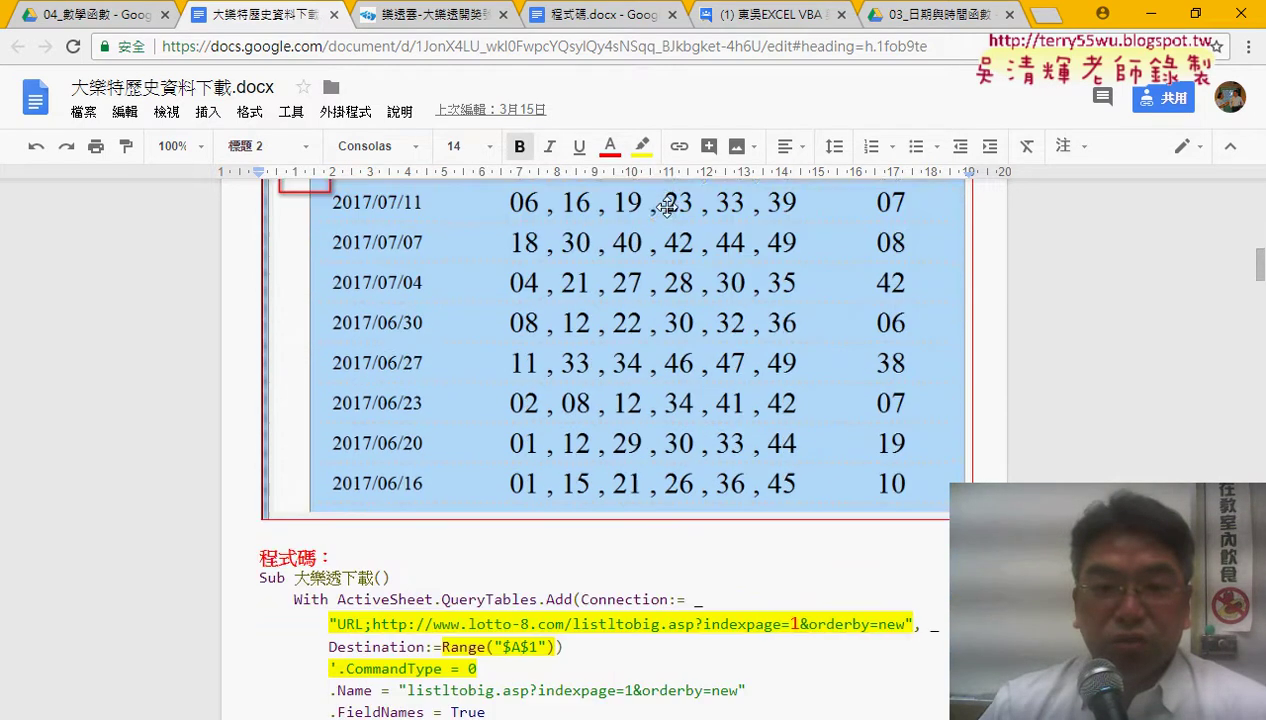
scroll(667, 207, "down", 3)
scroll(667, 207, "down", 1)
scroll(667, 207, "down", 1)
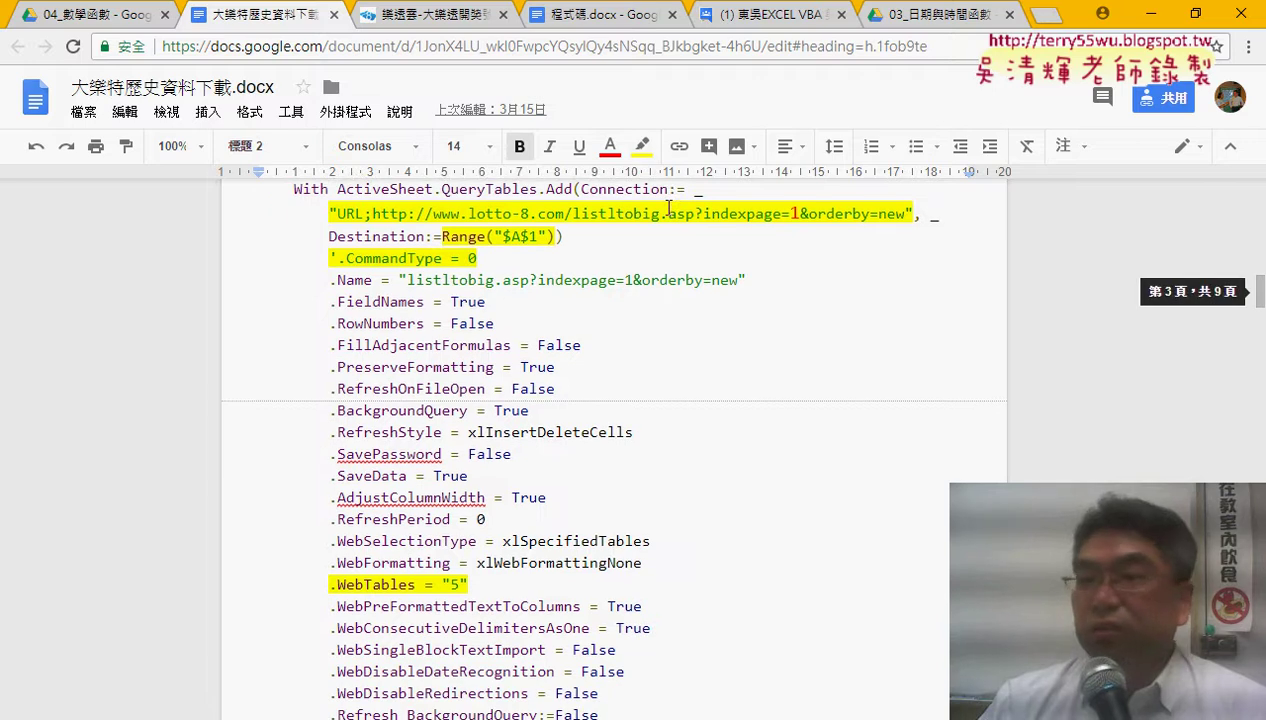
scroll(668, 207, "down", 2)
scroll(668, 207, "down", 1)
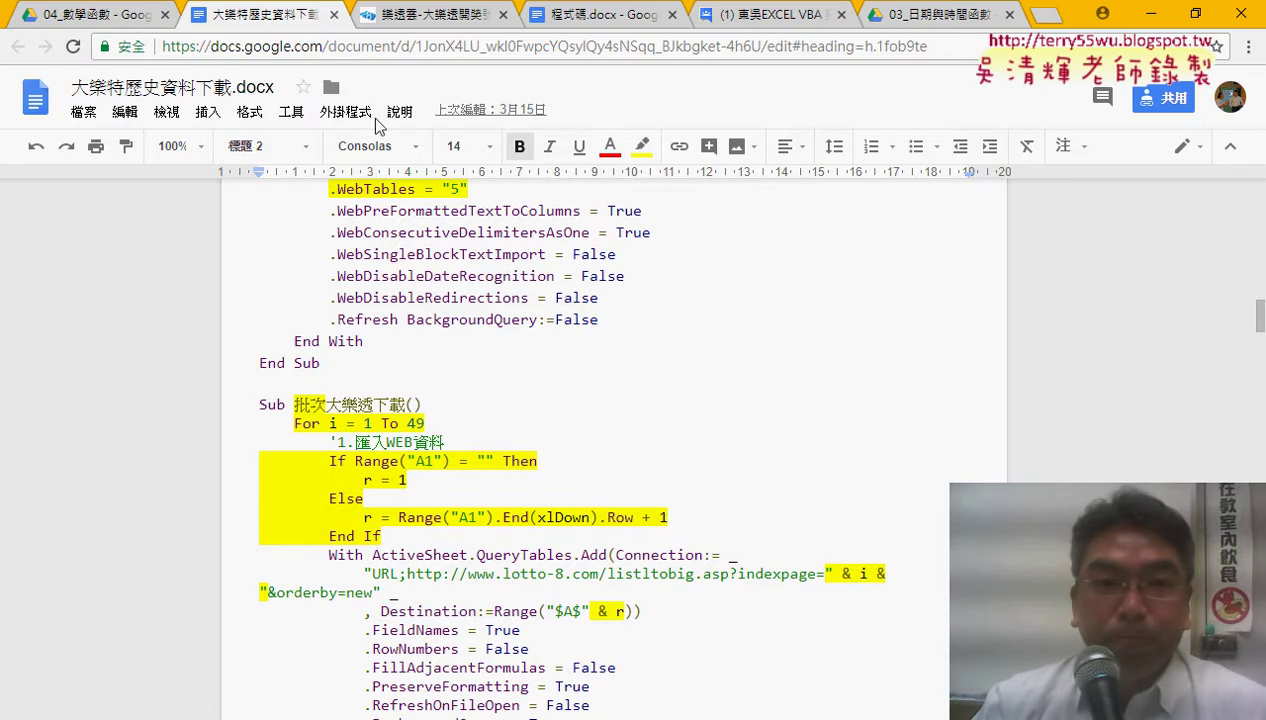
Close the lotto document and select 樂透彩程式碼.docx in the 04_數學函數 Drive folder.
left_click(338, 14)
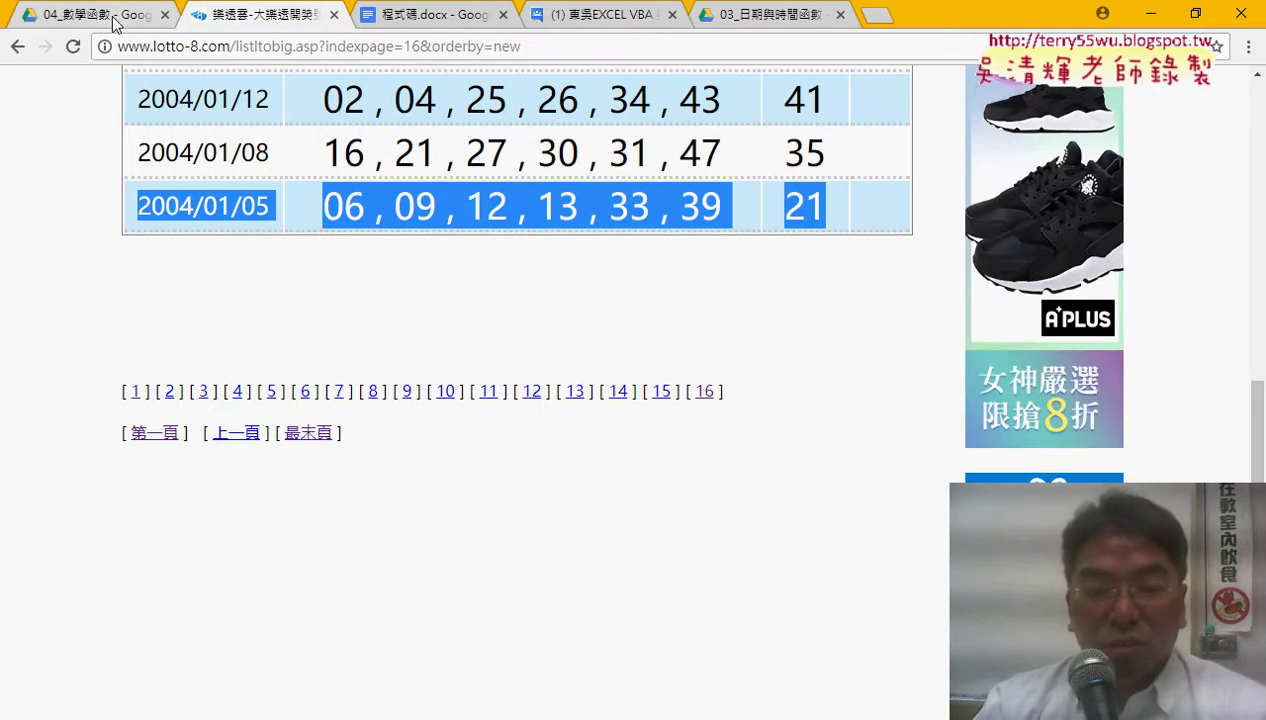
left_click(113, 18)
scroll(386, 499, "down", 1)
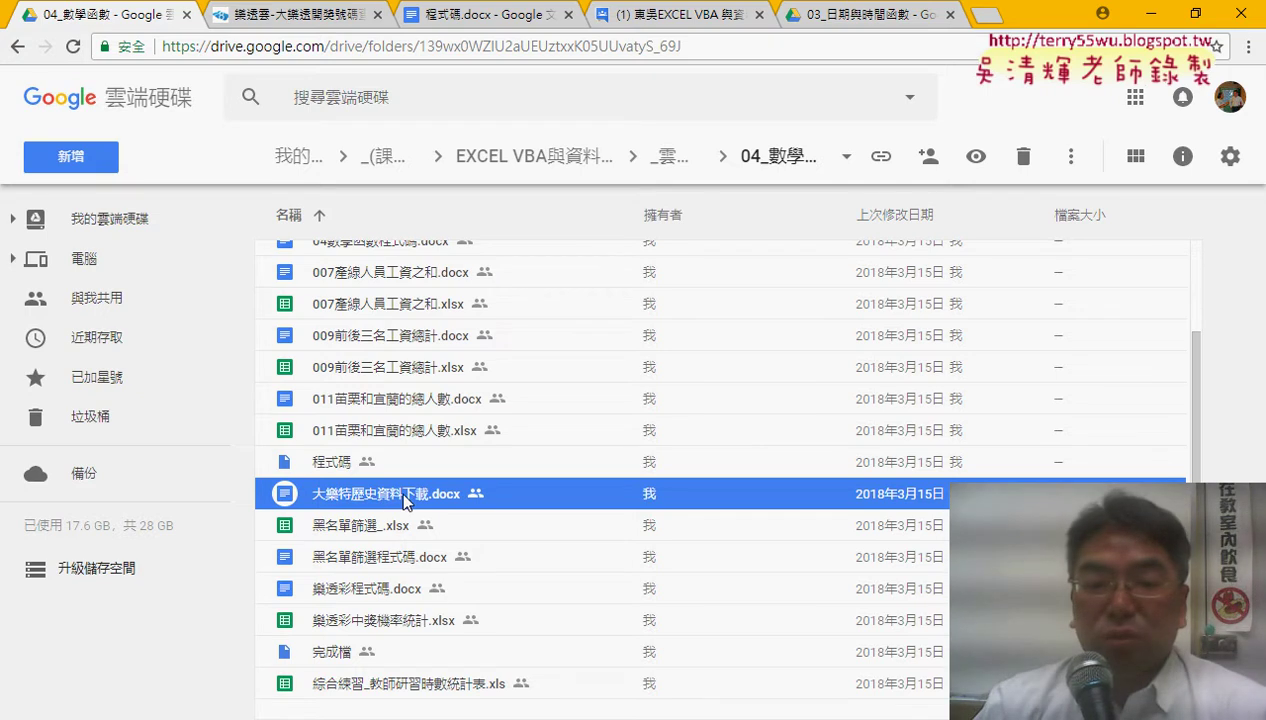
left_click(386, 591)
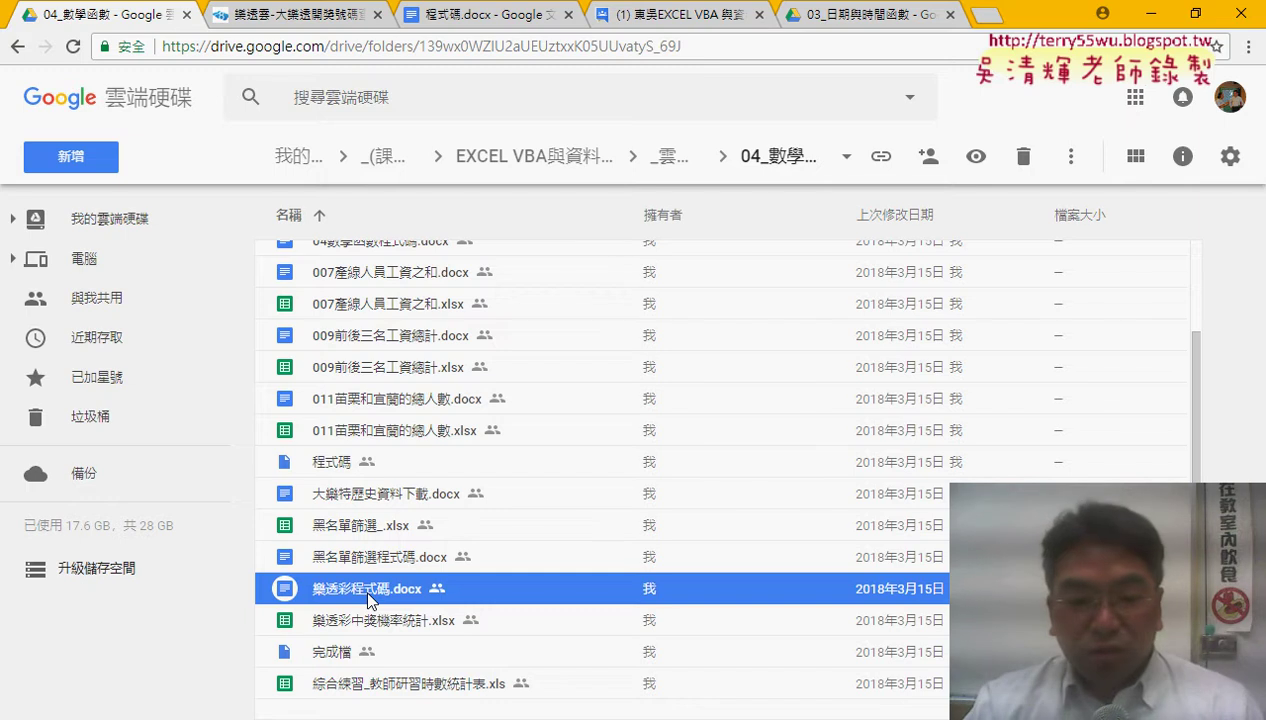
left_click(267, 719)
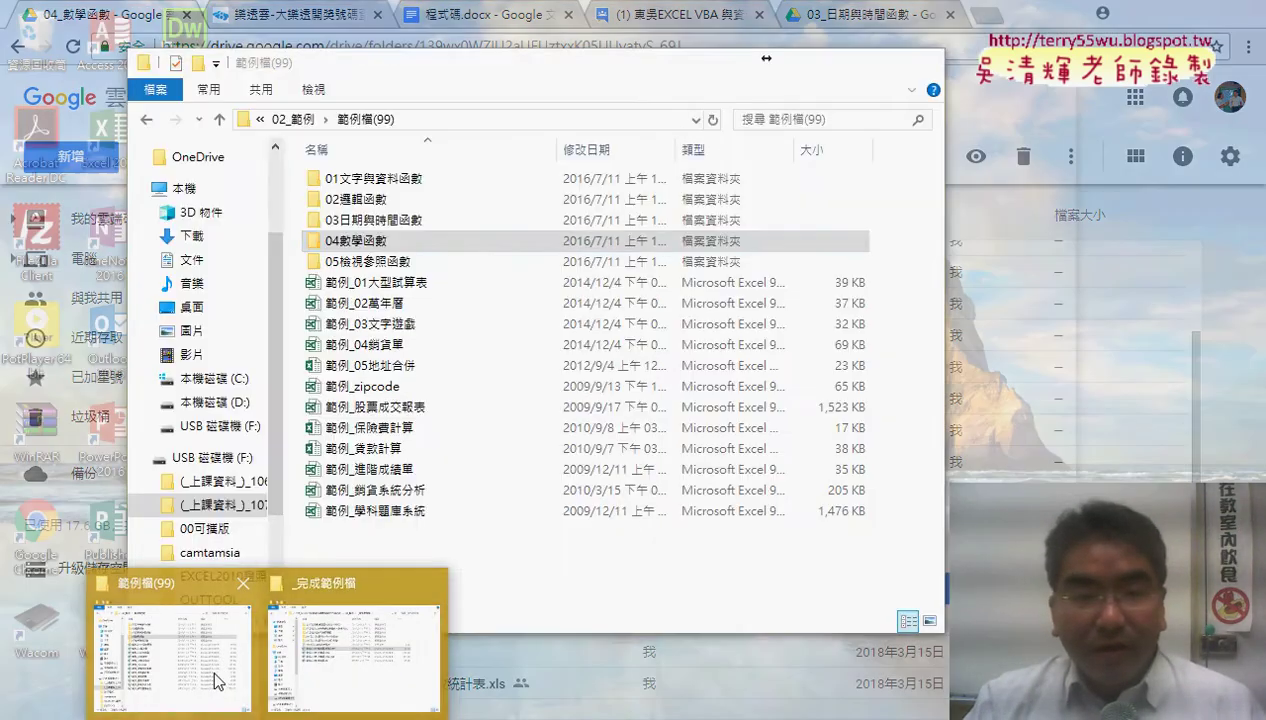
Open the 04數學函數 folder in File Explorer and bring the 04數學函數 workbook forward in Excel.
left_click(220, 684)
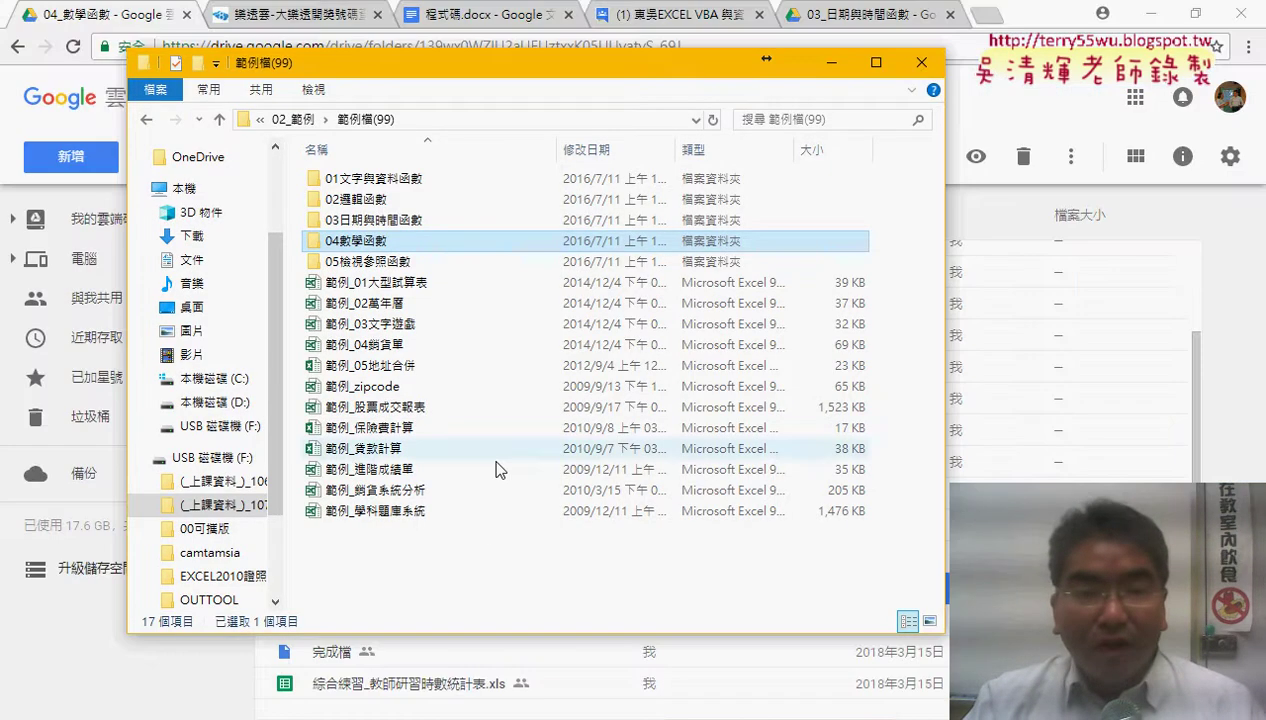
double_click(380, 245)
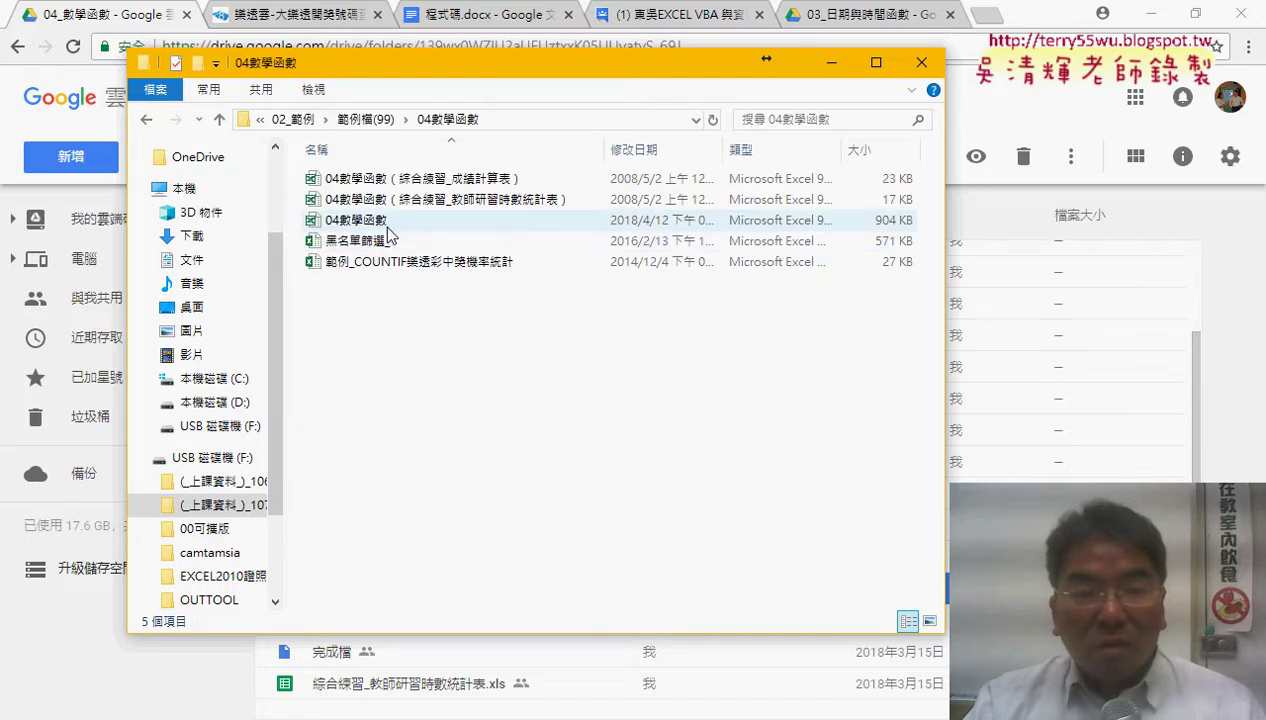
left_click(435, 263)
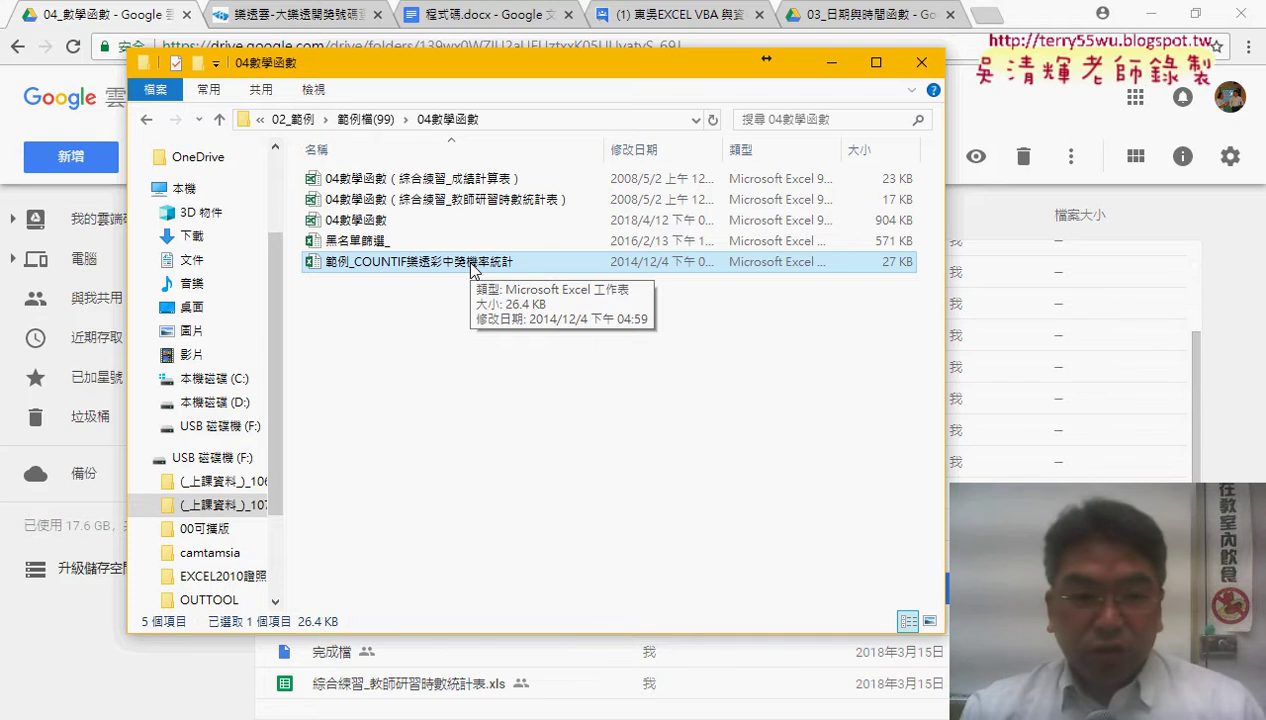
left_click(435, 229)
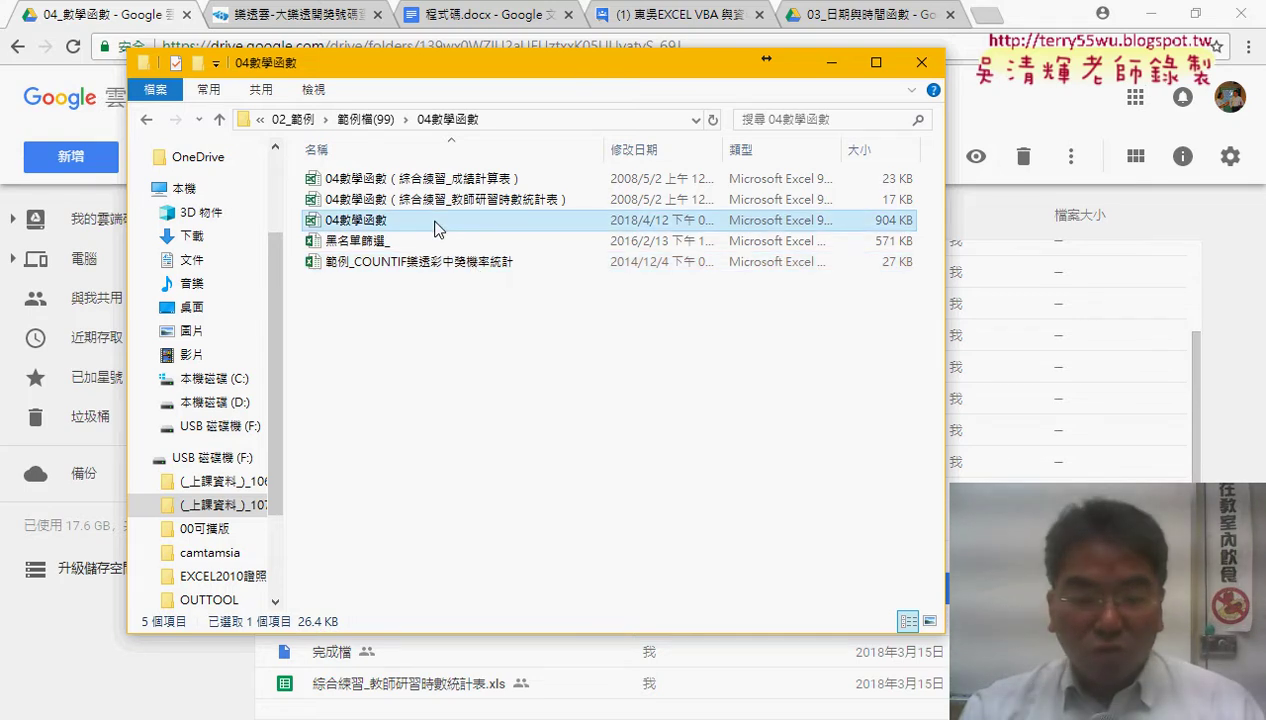
left_click(446, 712)
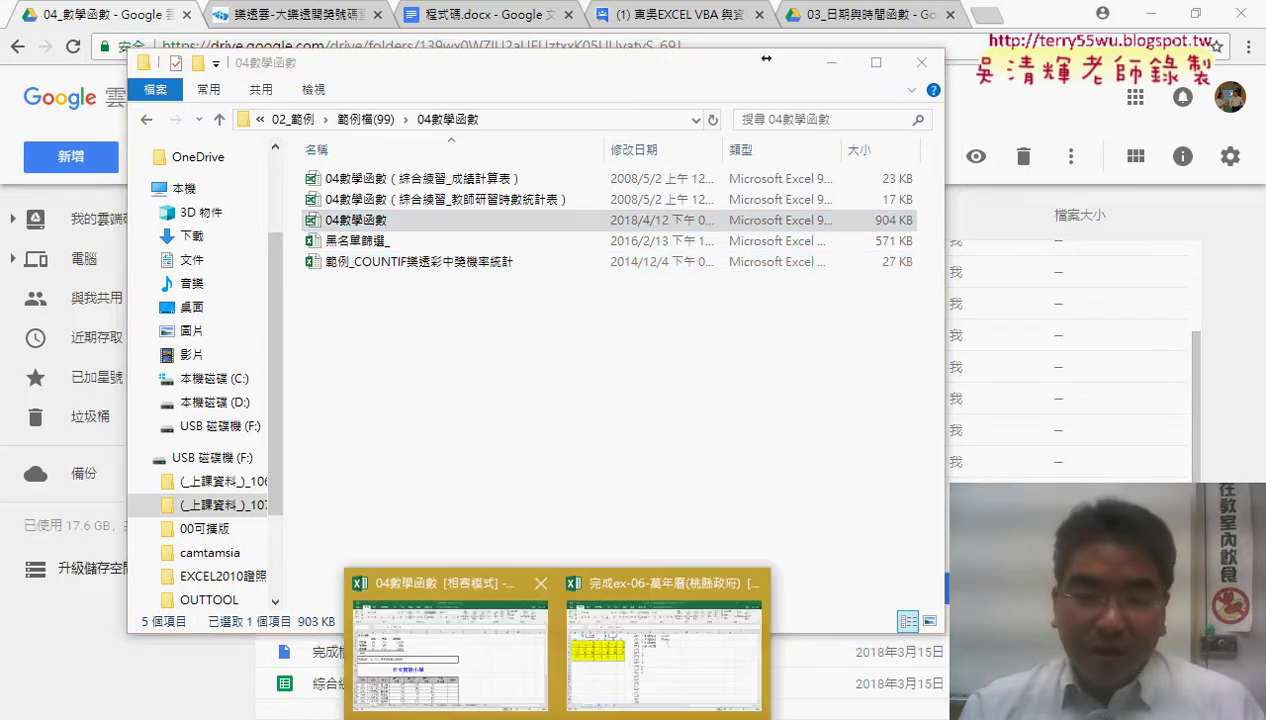
left_click(506, 503)
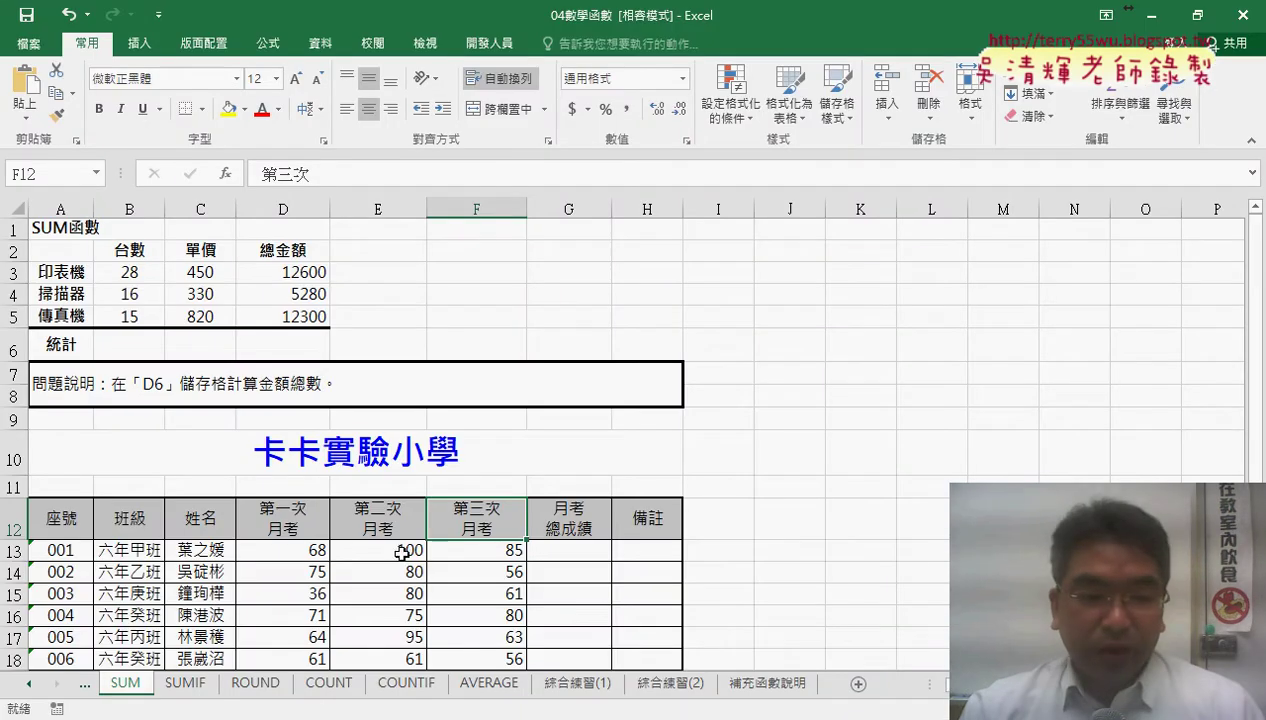
Scroll the SUM sheet and select the first student's total in G13.
scroll(399, 546, "down", 1)
scroll(324, 603, "down", 1)
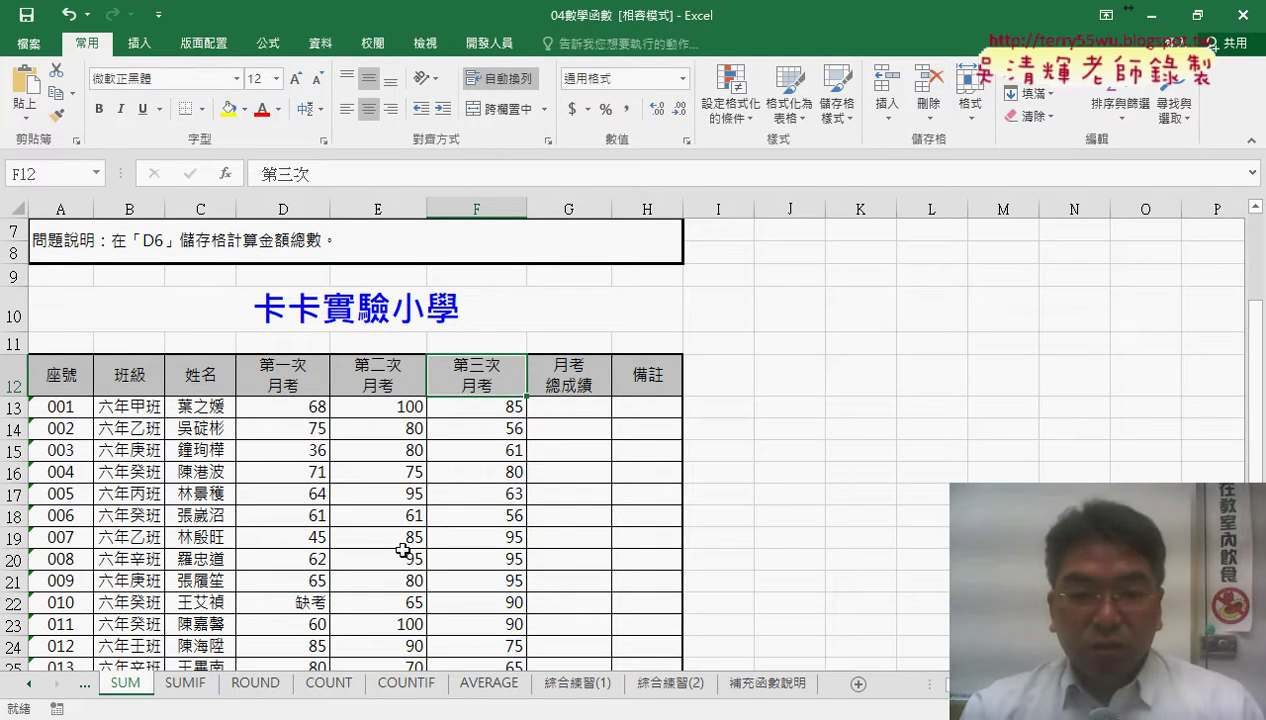
left_click(578, 410)
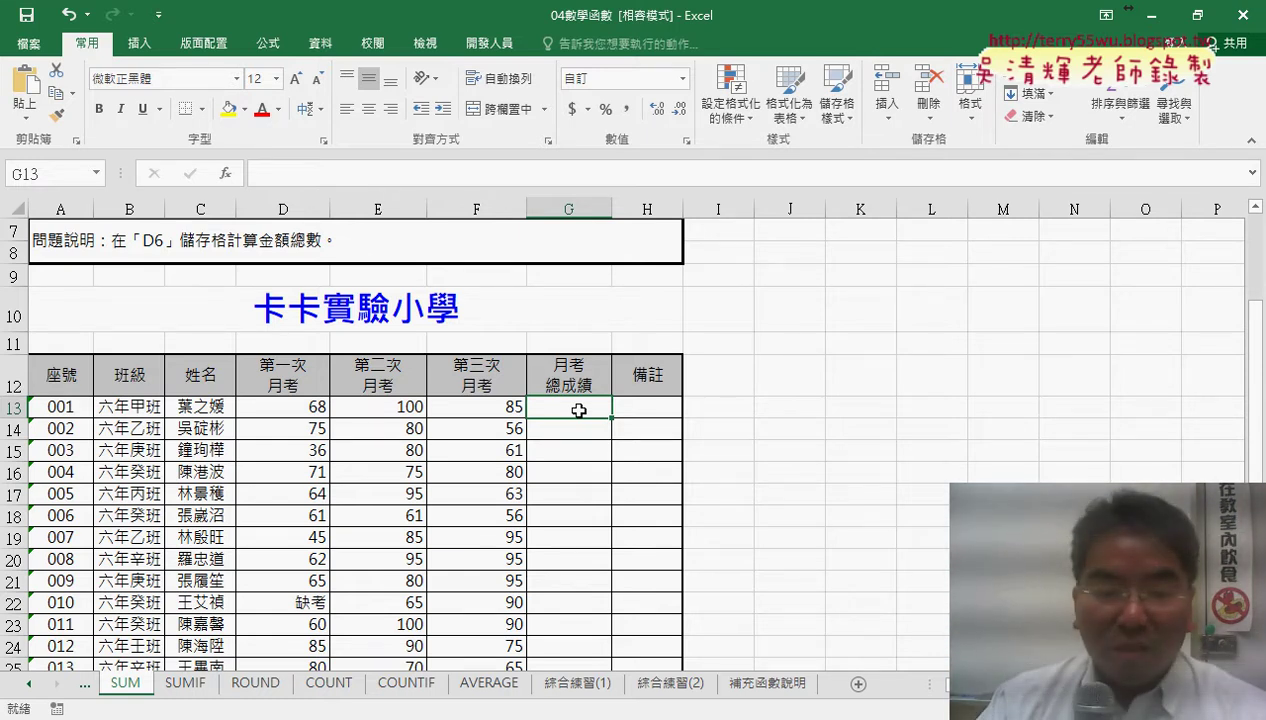
Switch to the SUMIF sheet and highlight the bonuses in column C and departments B3:B7.
left_click(187, 684)
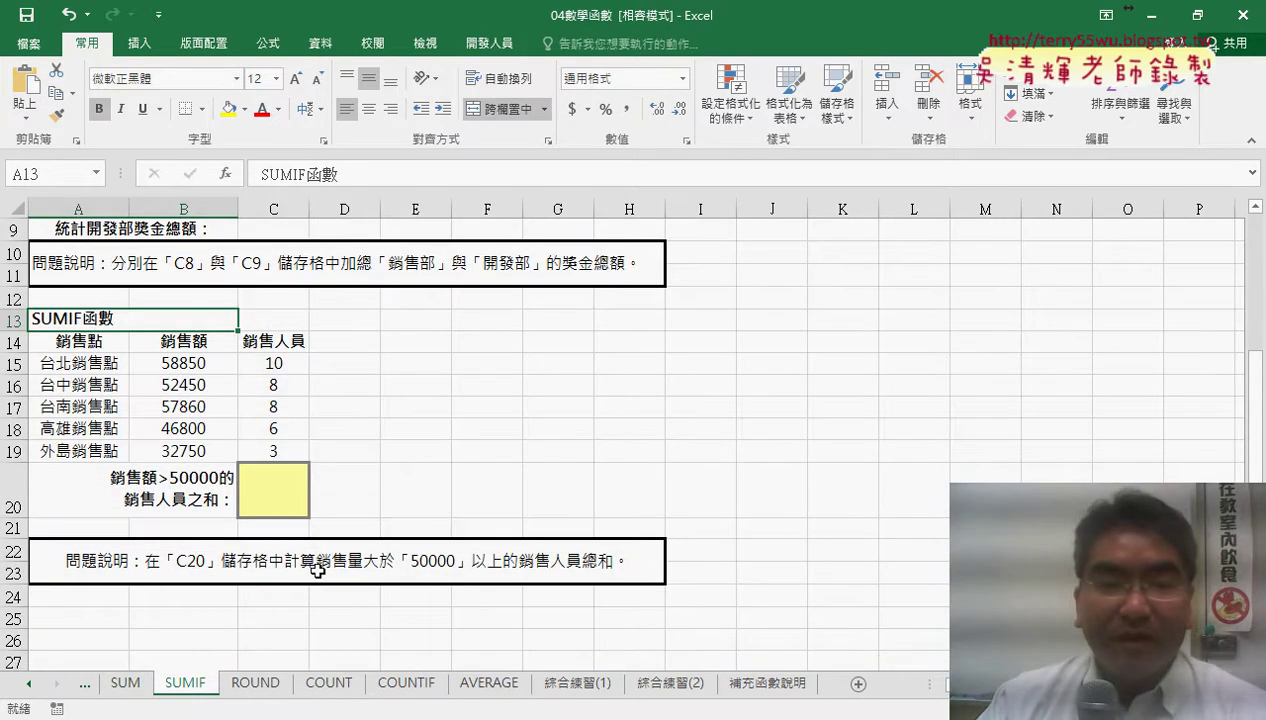
scroll(317, 571, "up", 2)
scroll(317, 571, "up", 1)
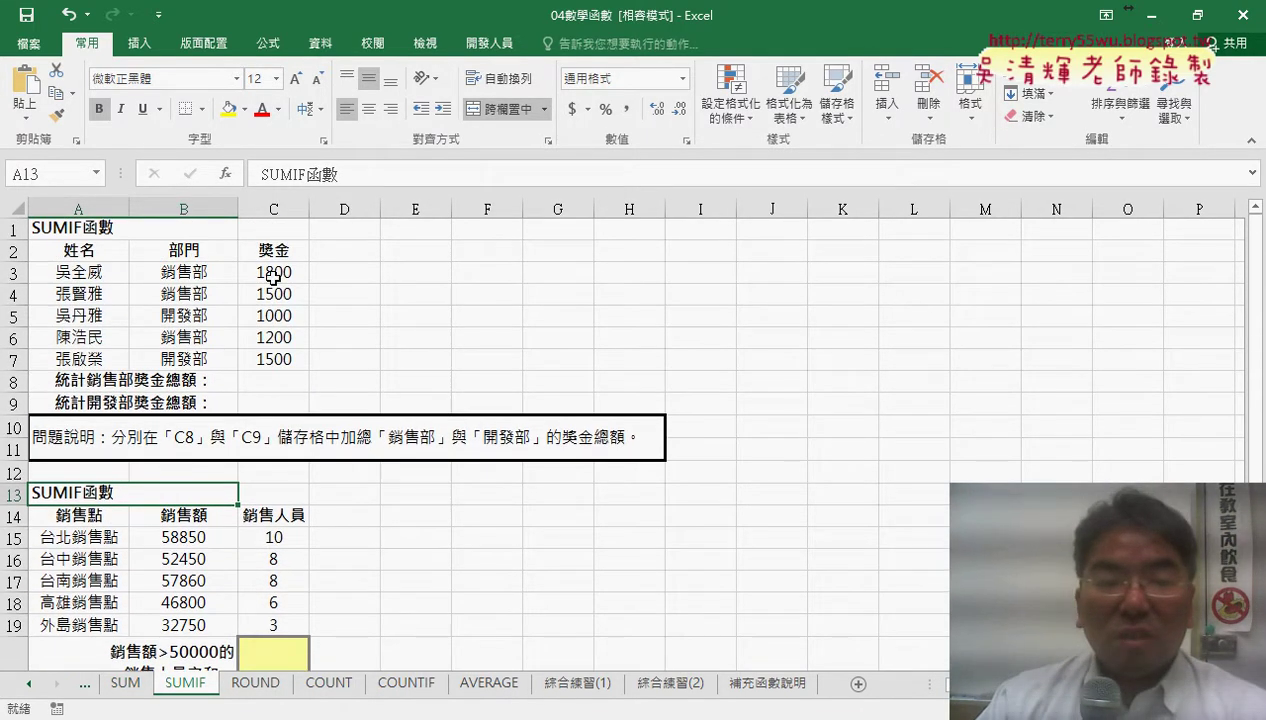
left_click_drag(275, 272, 281, 371)
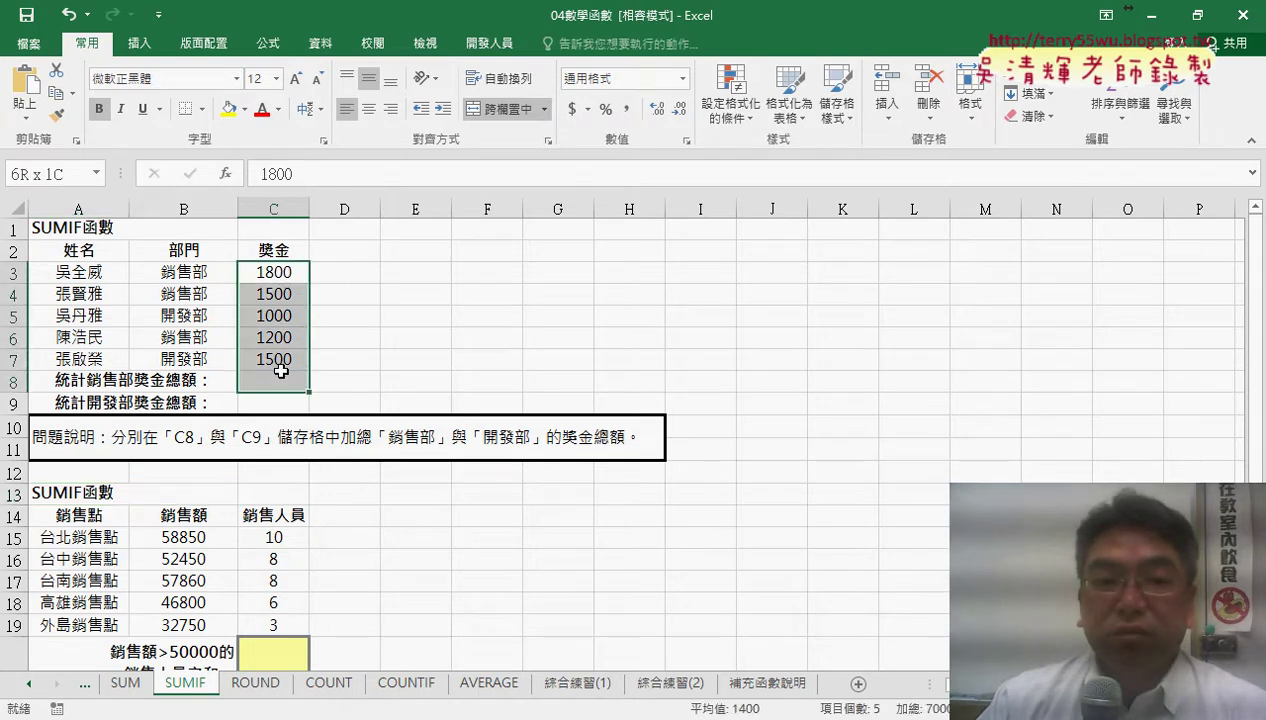
left_click_drag(187, 272, 187, 359)
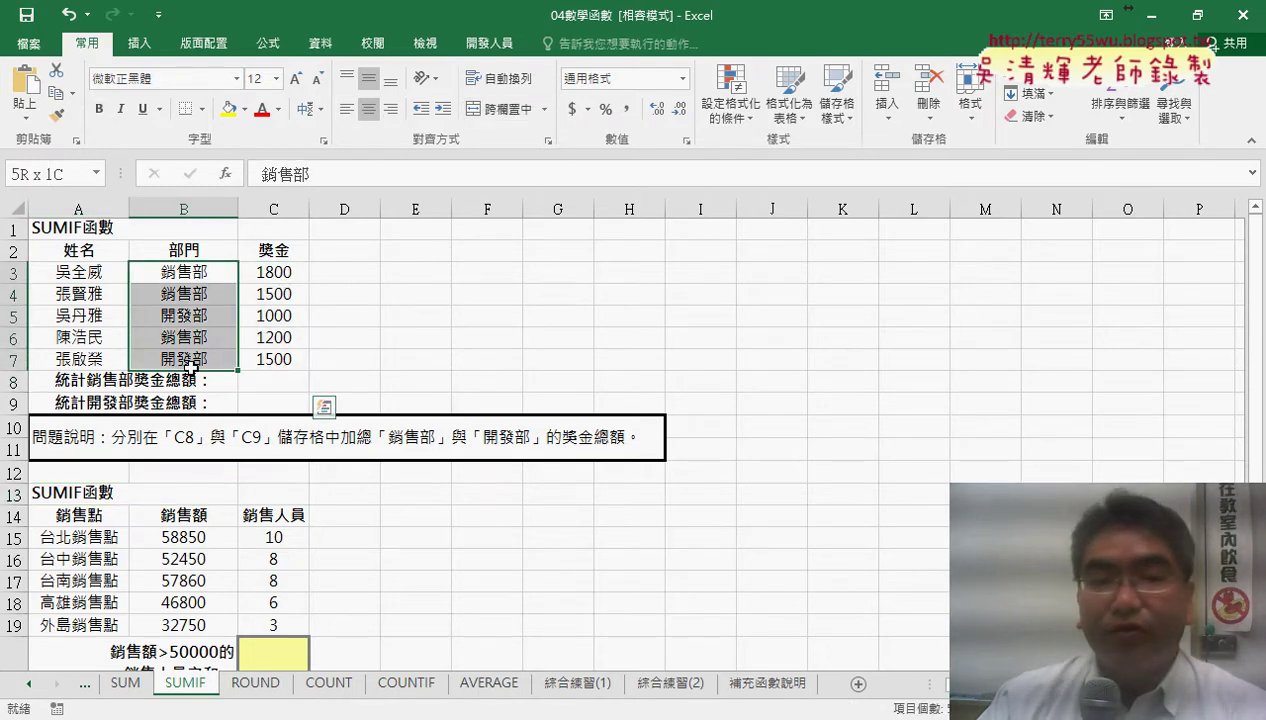
left_click(187, 272)
left_click(199, 316)
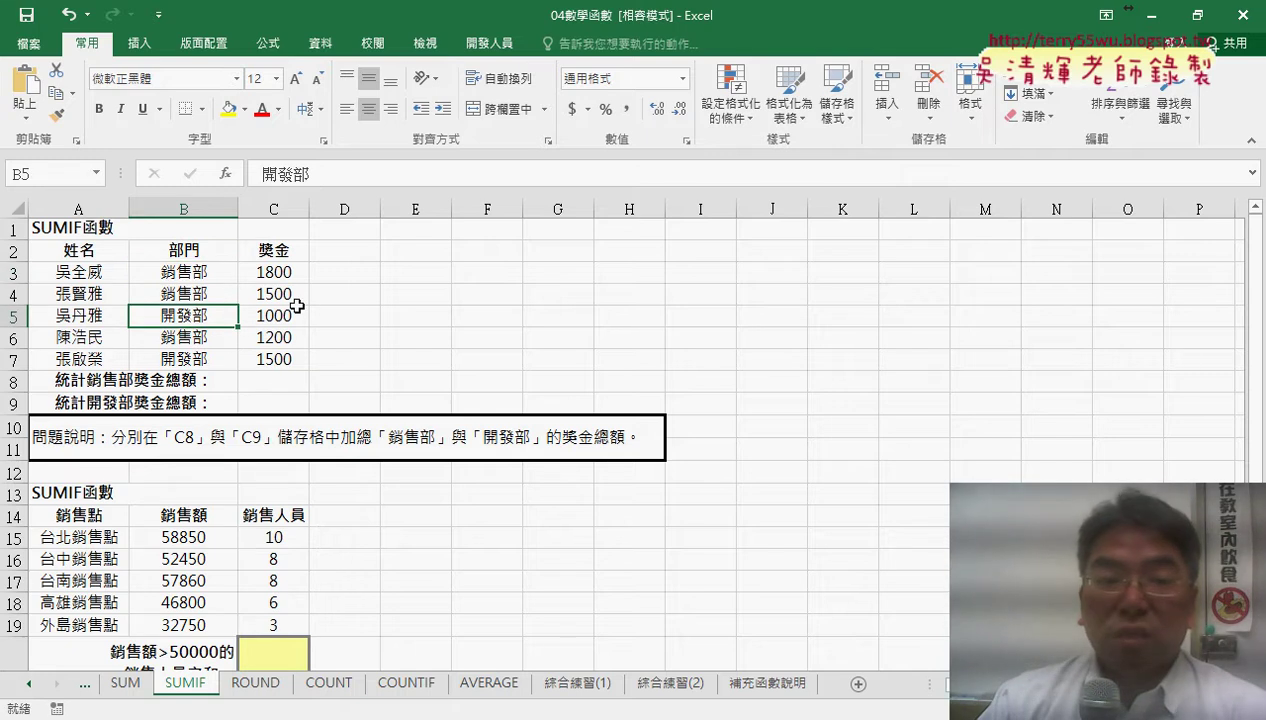
Inspect the 銷售部 entry in B3 and select cell C8 for the formula.
left_click(267, 380)
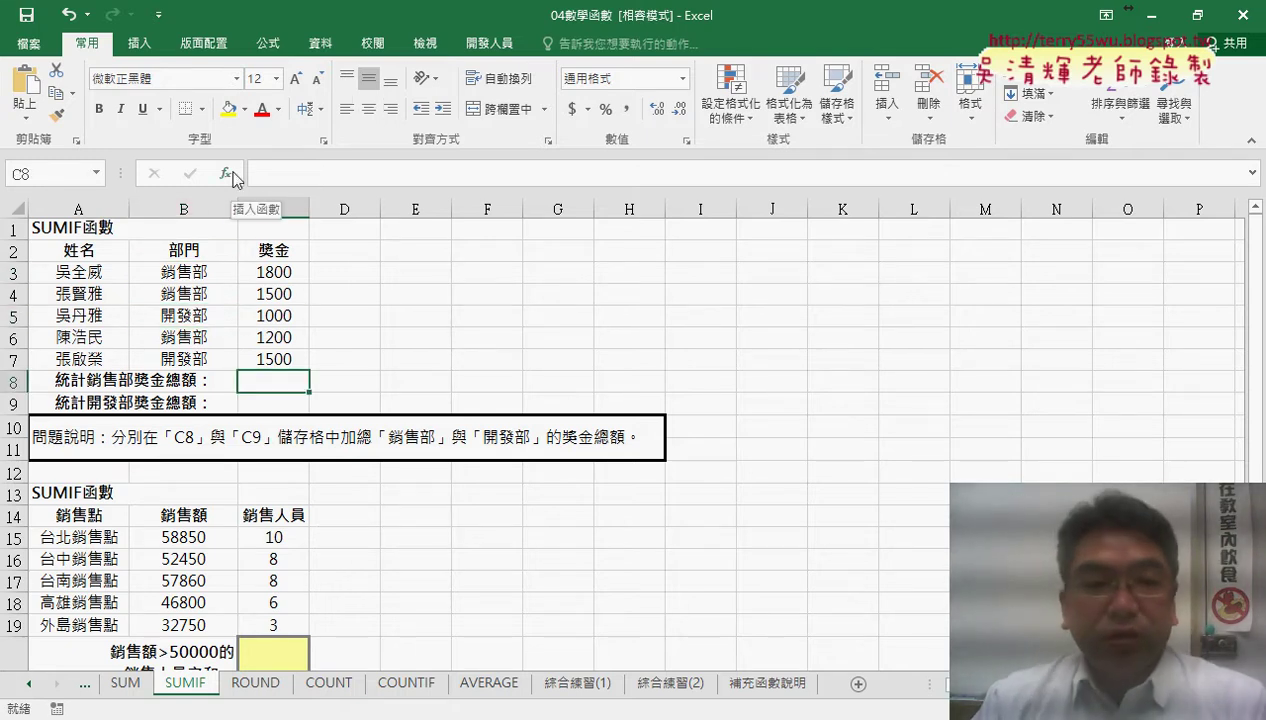
left_click(190, 272)
double_click(190, 272)
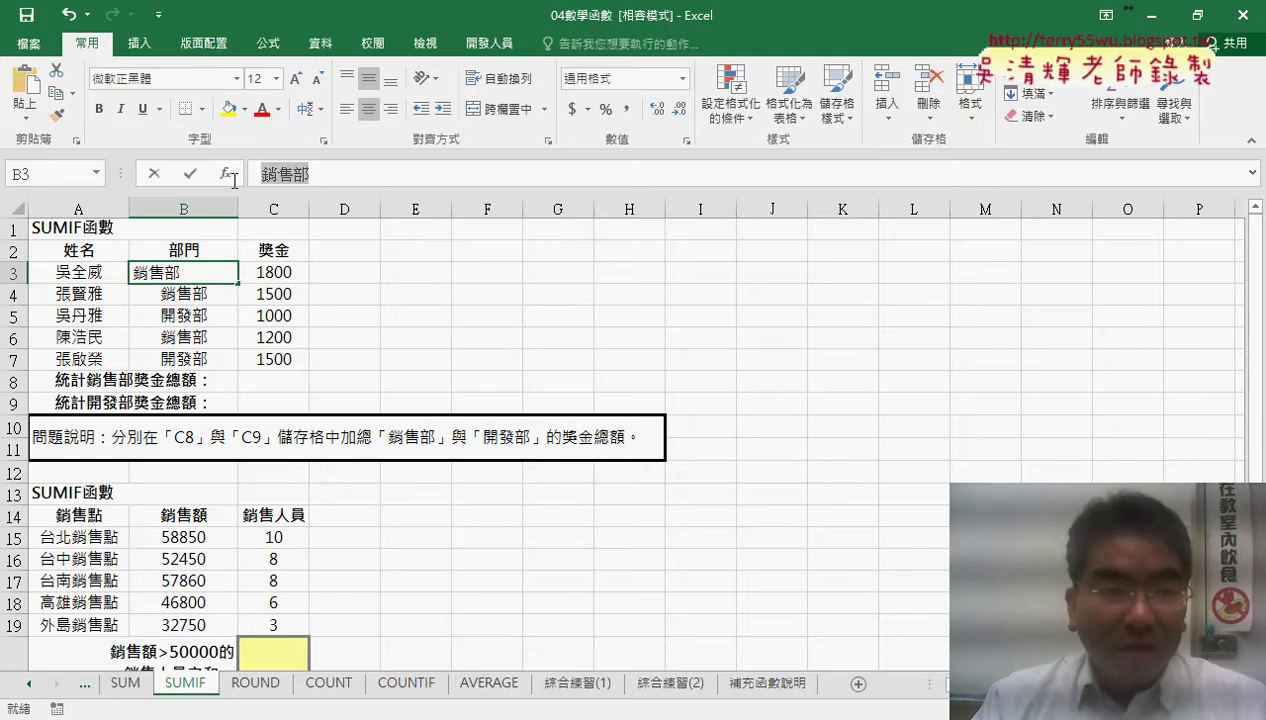
left_click(155, 177)
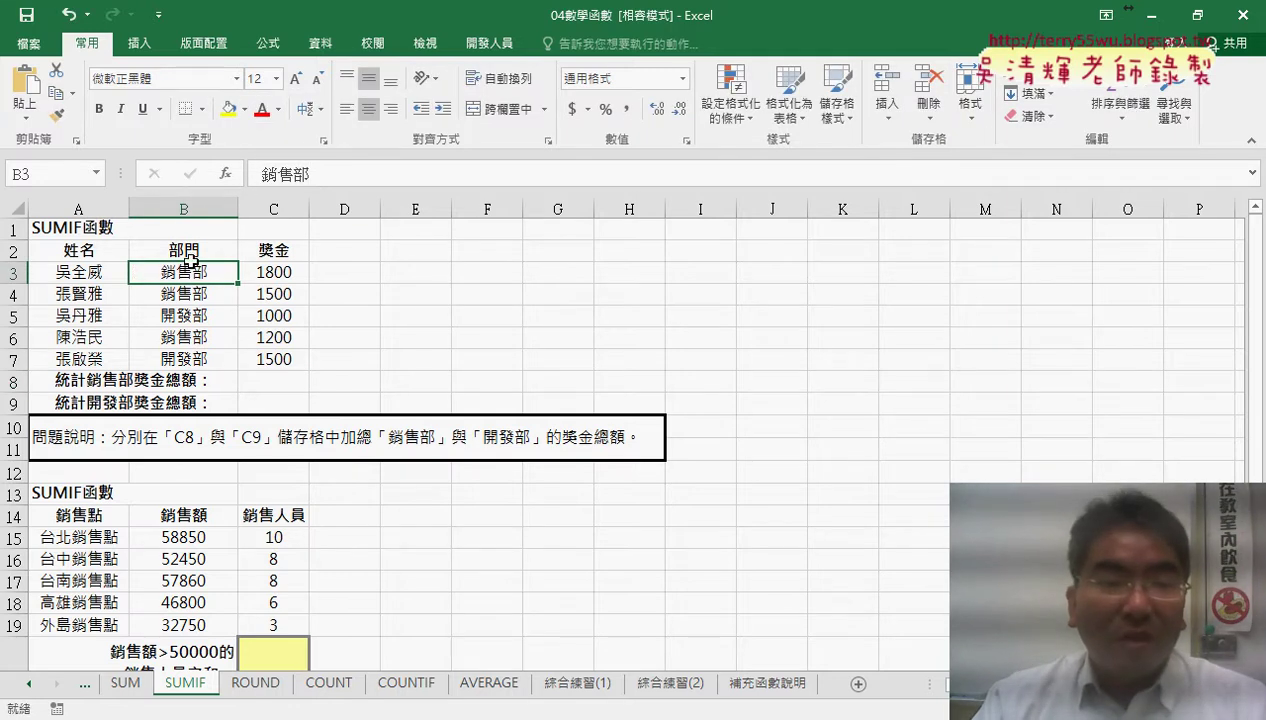
left_click(273, 381)
Start a formula with = in C8 and filter the function list to 數學與三角函數.
type("=")
left_click(225, 173)
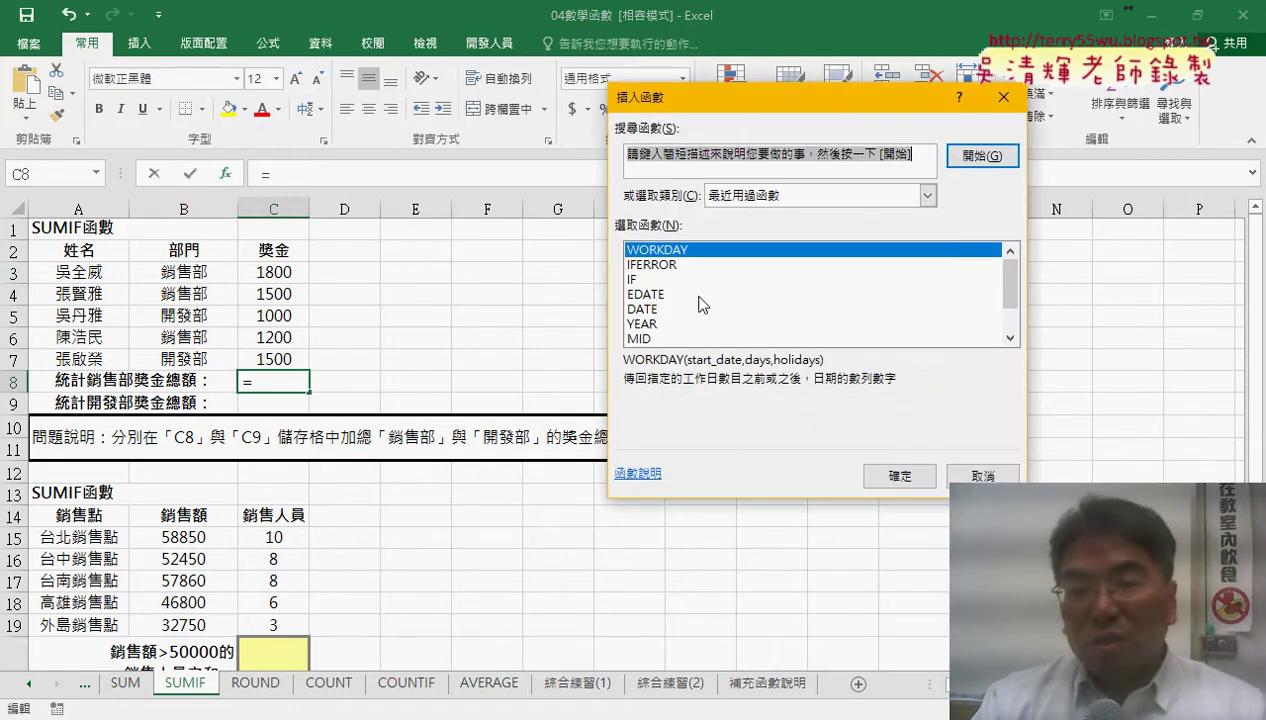
left_click(797, 195)
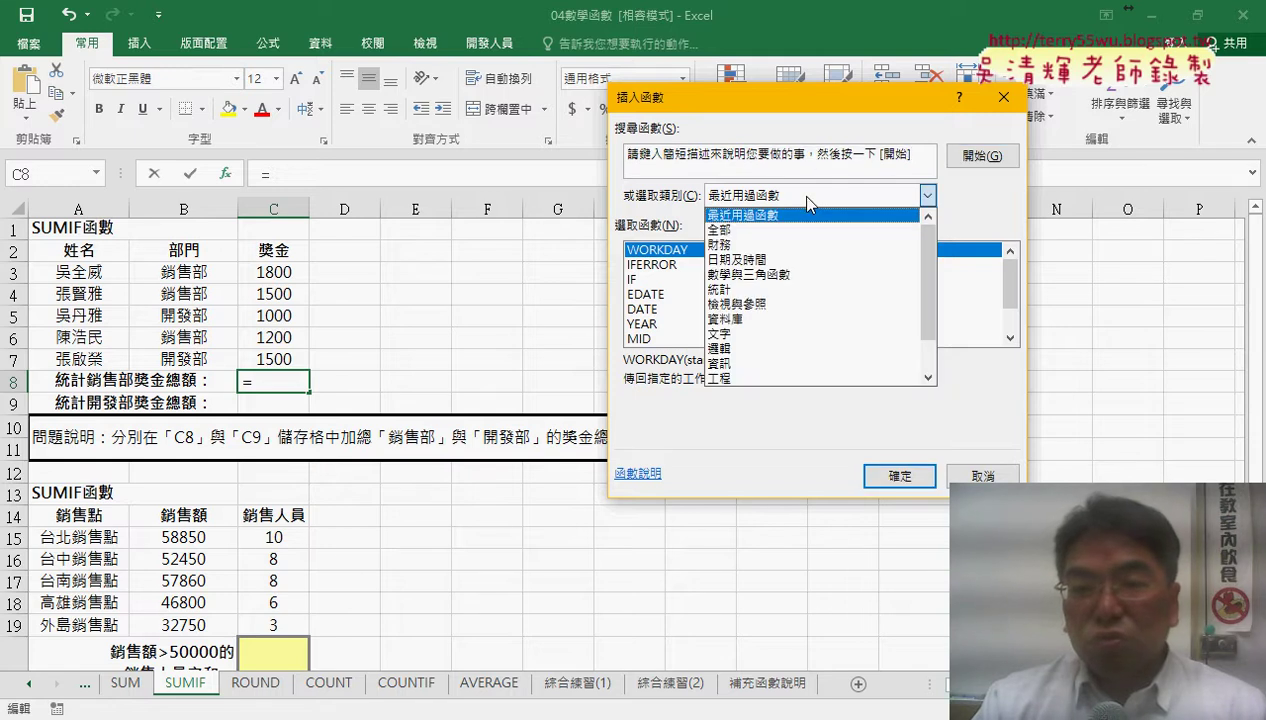
left_click(806, 276)
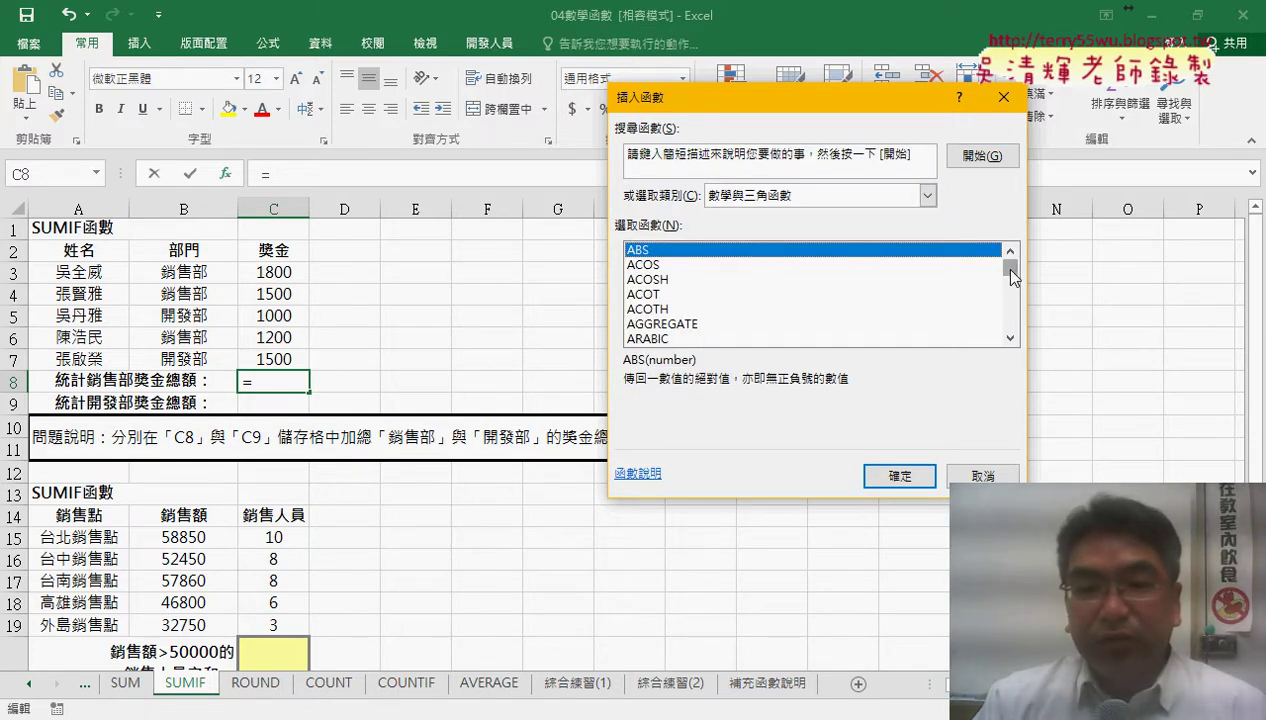
left_click_drag(1011, 276, 1011, 318)
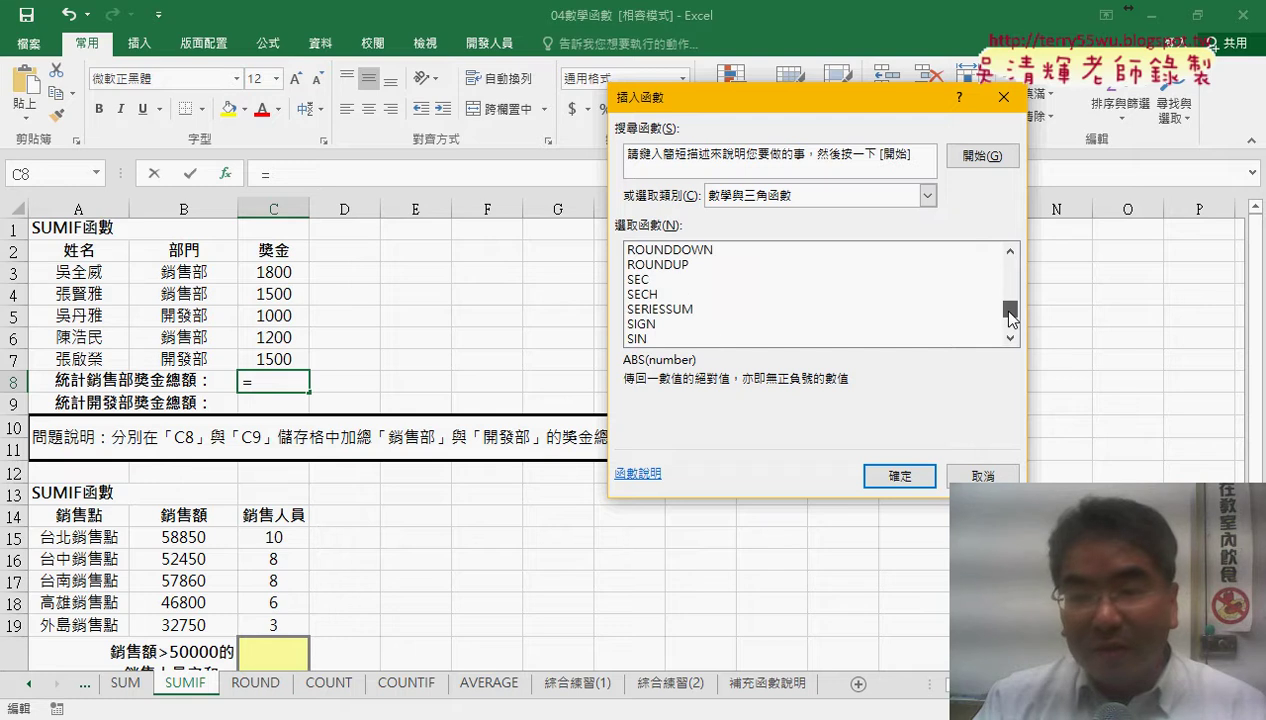
left_click(1011, 338)
left_click(1011, 338)
left_click(1011, 338)
left_click(1011, 338)
left_click(1011, 338)
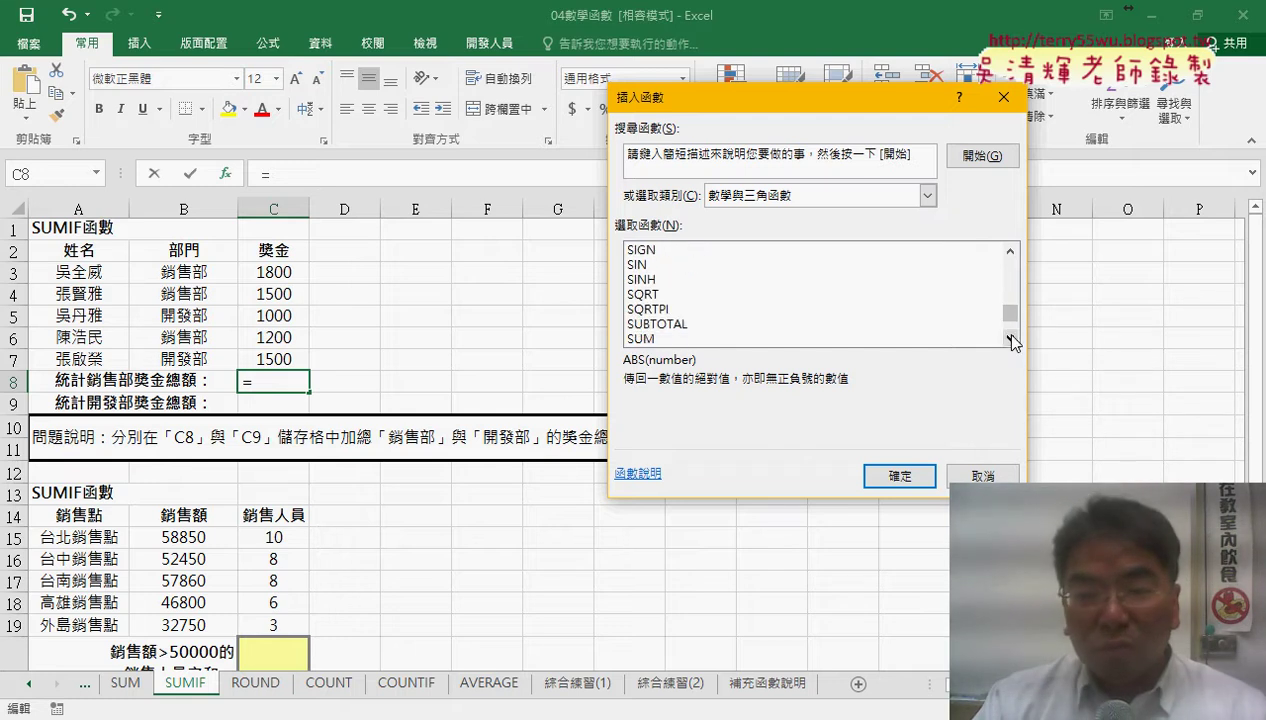
left_click(1011, 338)
Choose SUMIF from the list, comparing it with SUMIFS, and confirm it.
left_click(1011, 338)
left_click(692, 324)
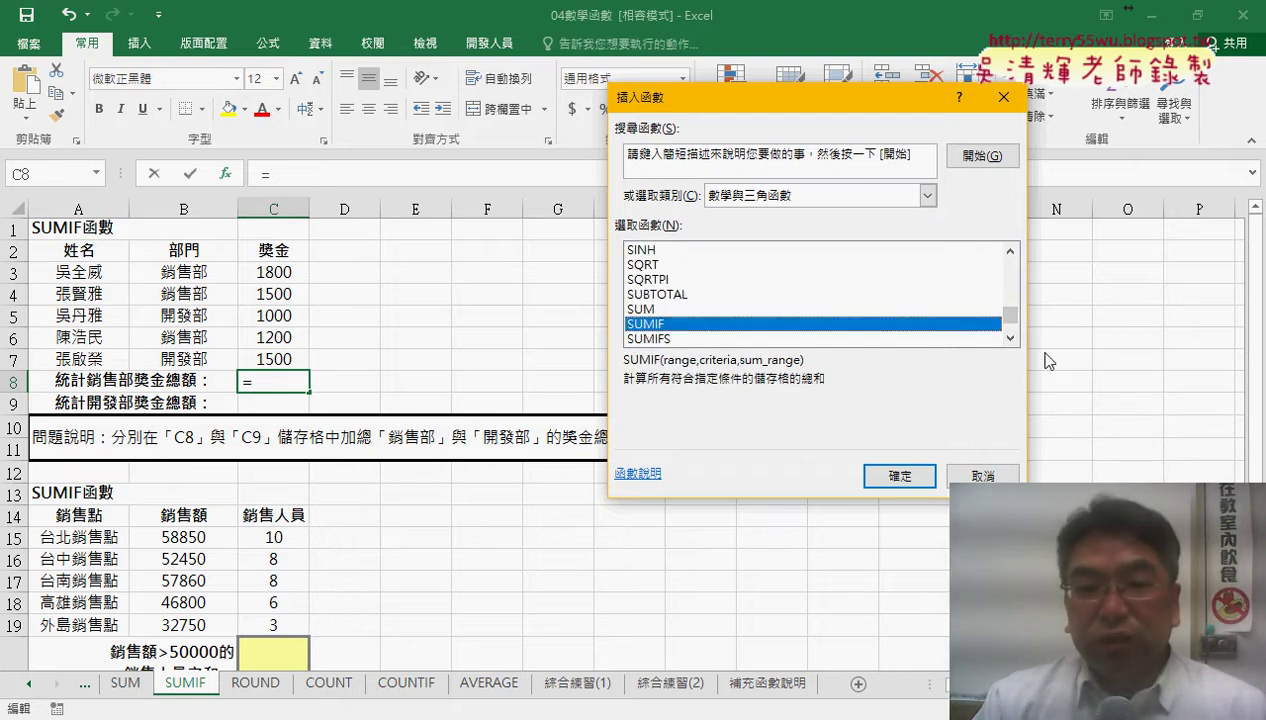
left_click(1011, 338)
left_click(1011, 338)
left_click(1011, 338)
left_click(665, 295)
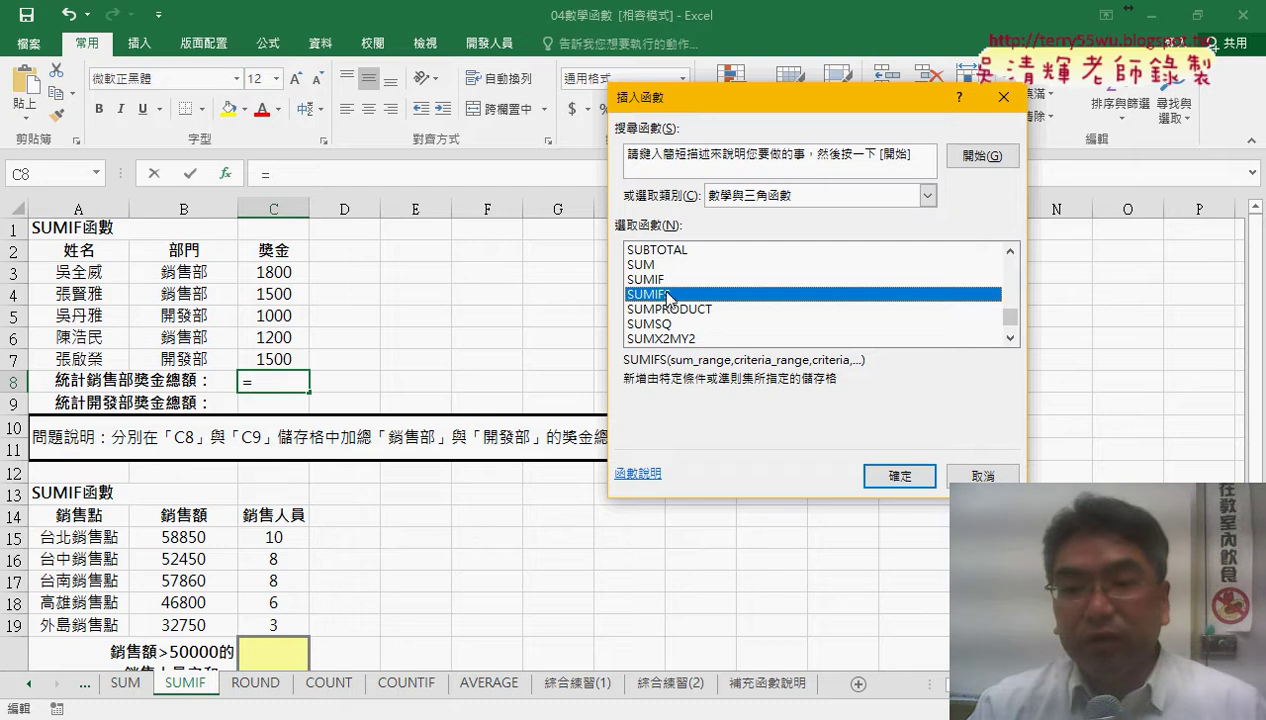
left_click(667, 280)
left_click(898, 476)
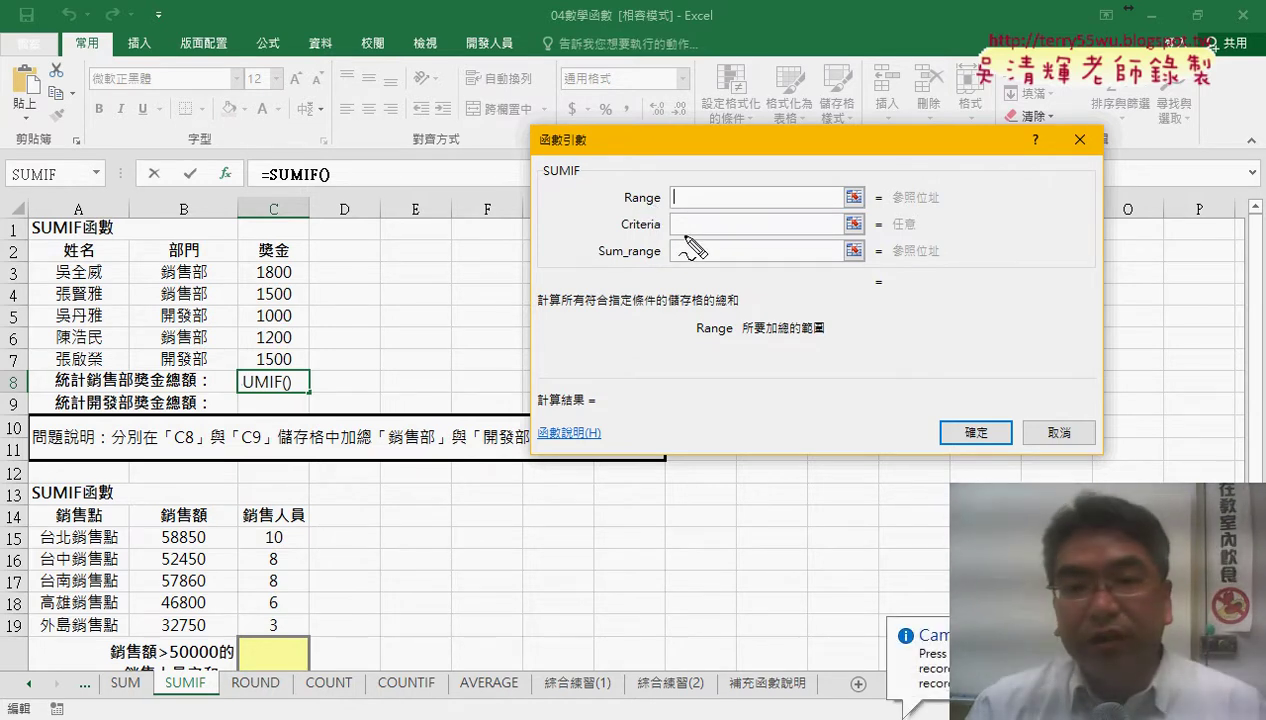
Fill SUMIF with Range B3:B7, Criteria 銷售部 and Sum_range C3:C7, then confirm into C8.
left_click_drag(668, 236, 616, 234)
left_click_drag(616, 186, 640, 232)
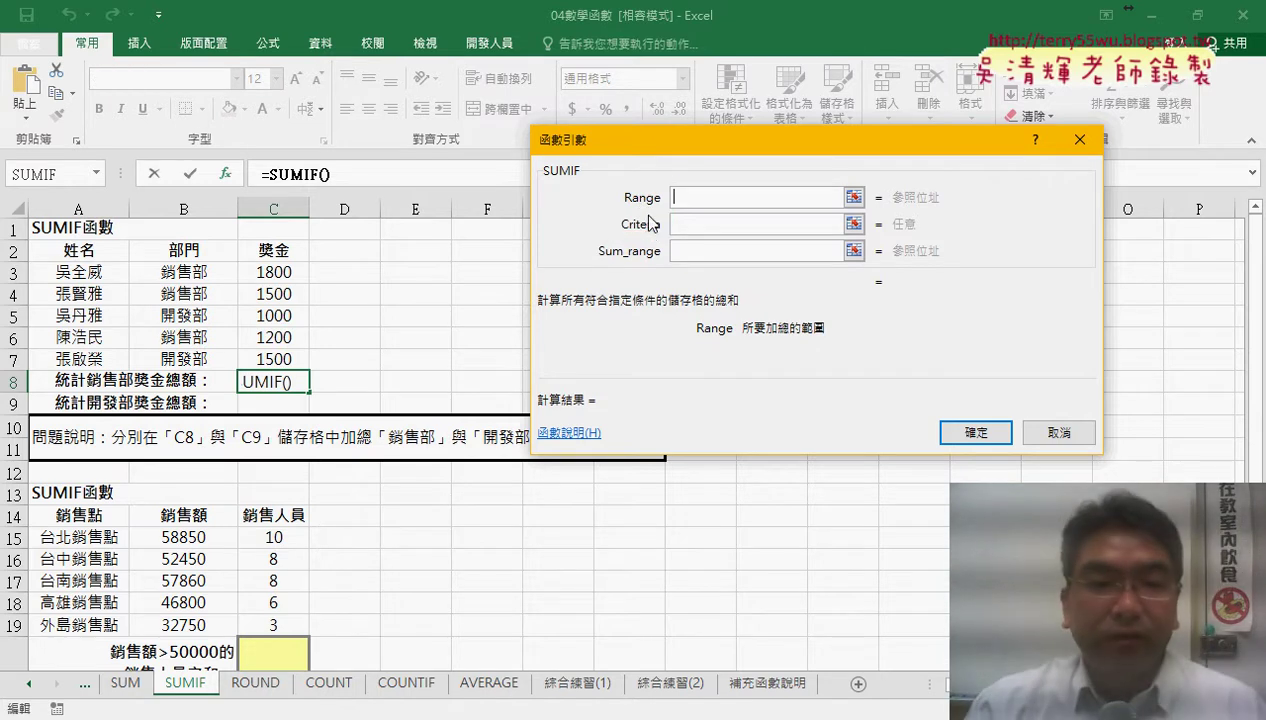
left_click_drag(220, 277, 204, 358)
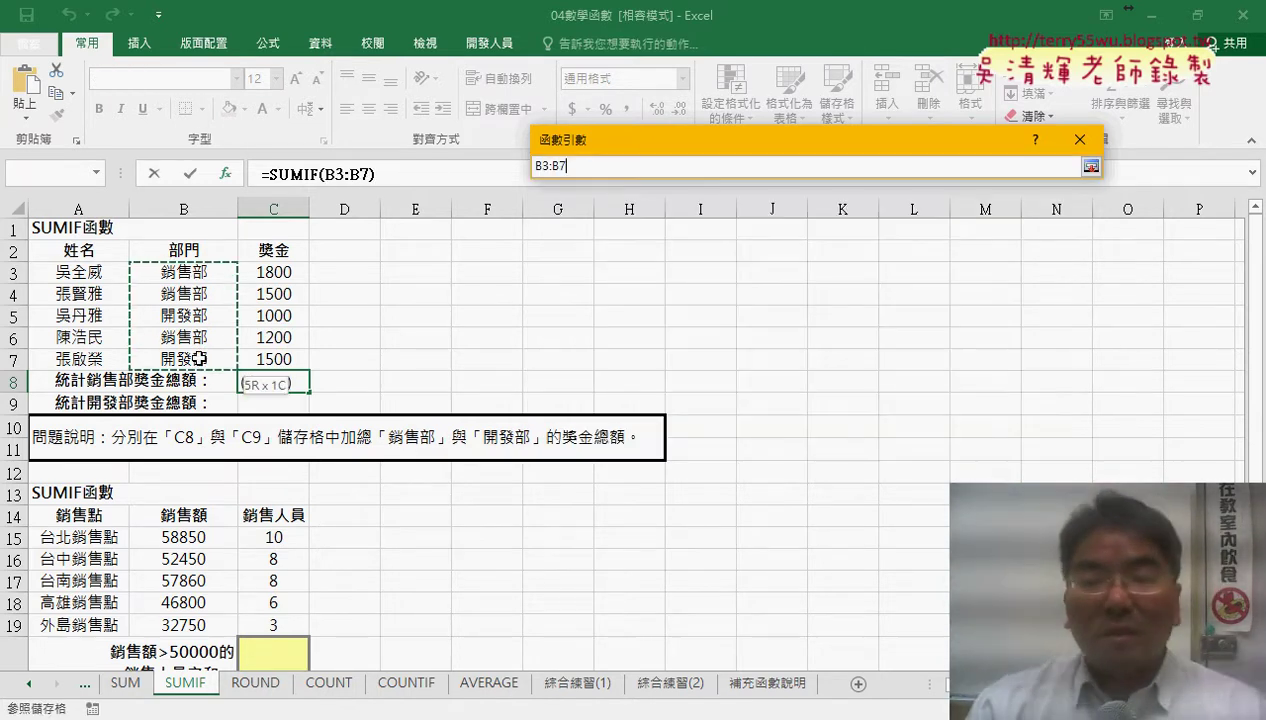
left_click(706, 224)
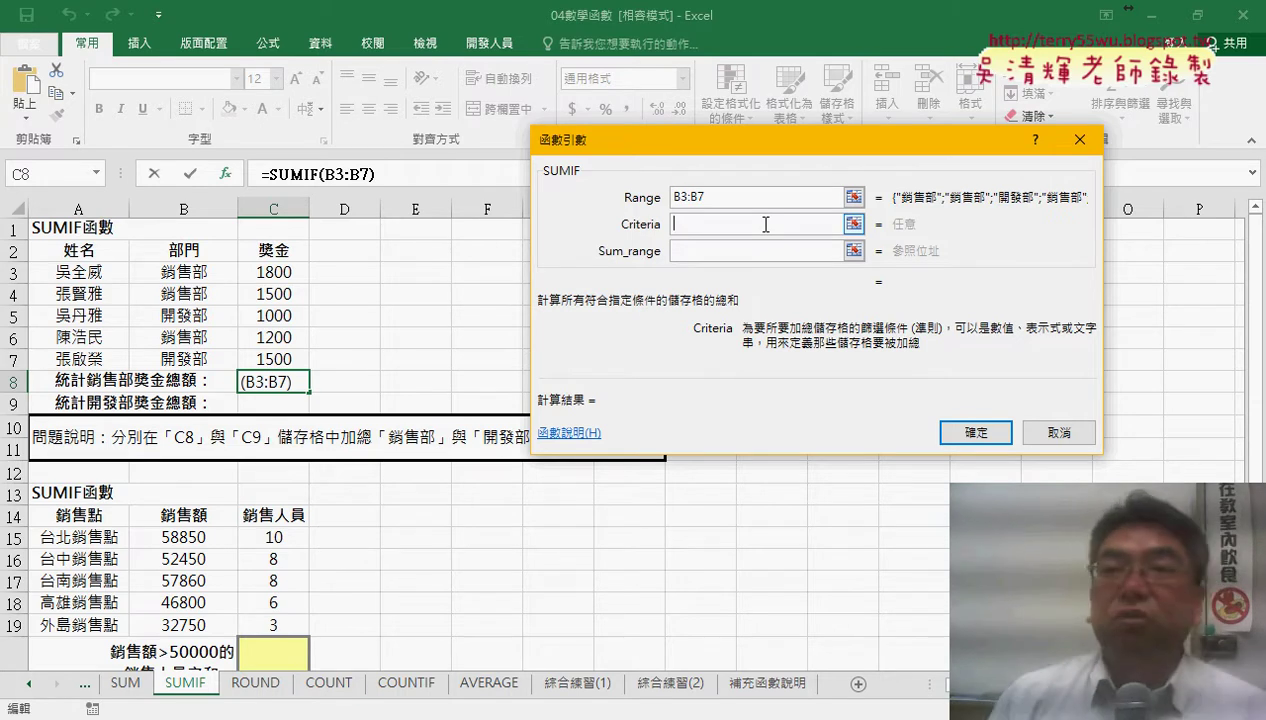
type("銷售部")
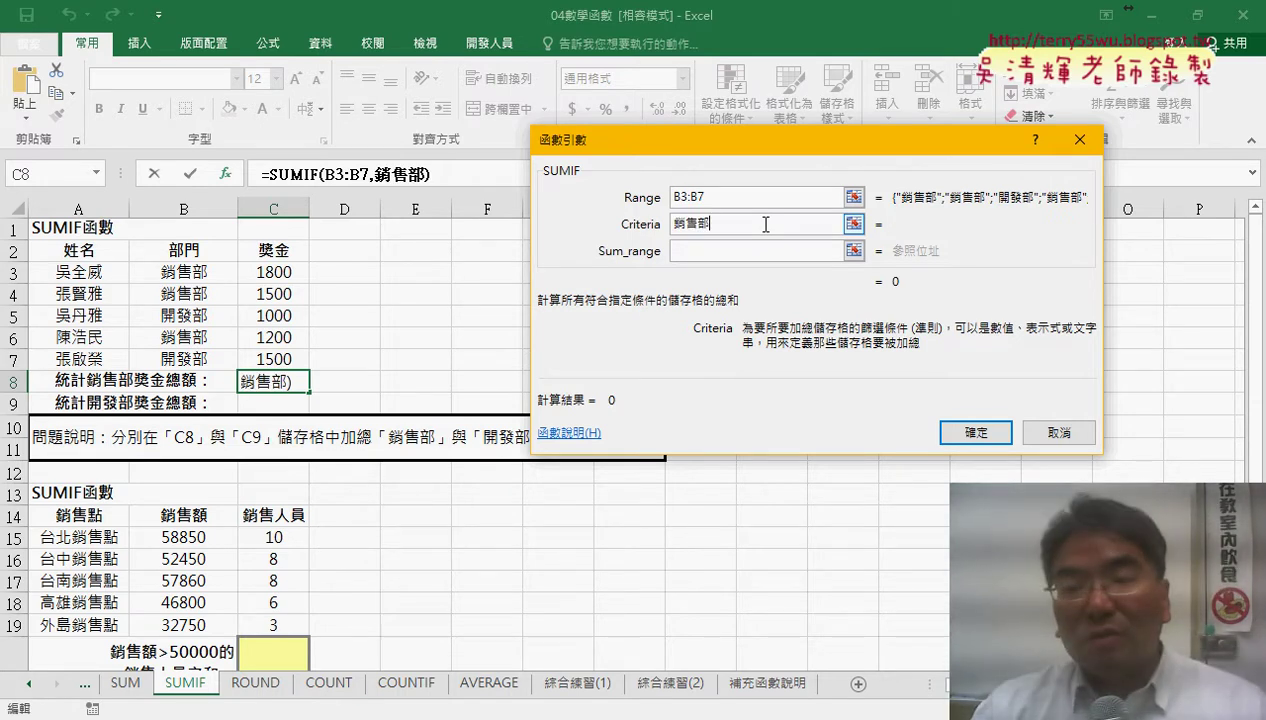
left_click(718, 251)
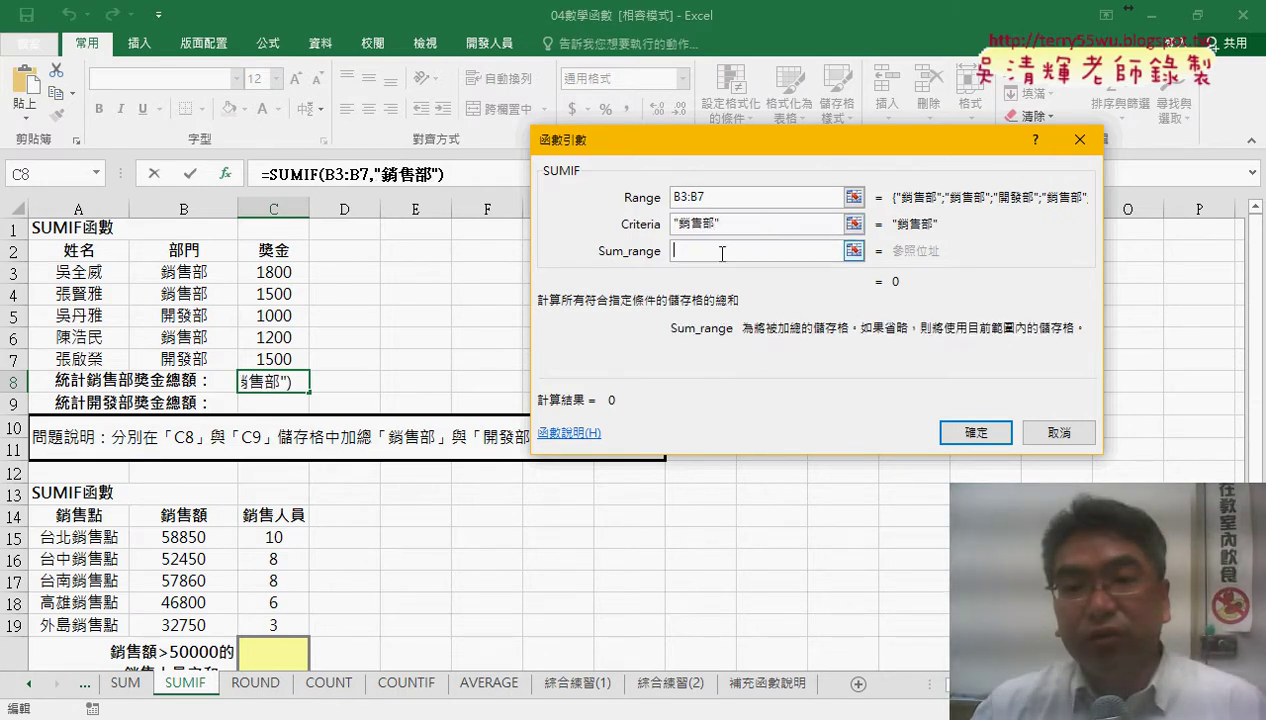
left_click(718, 224)
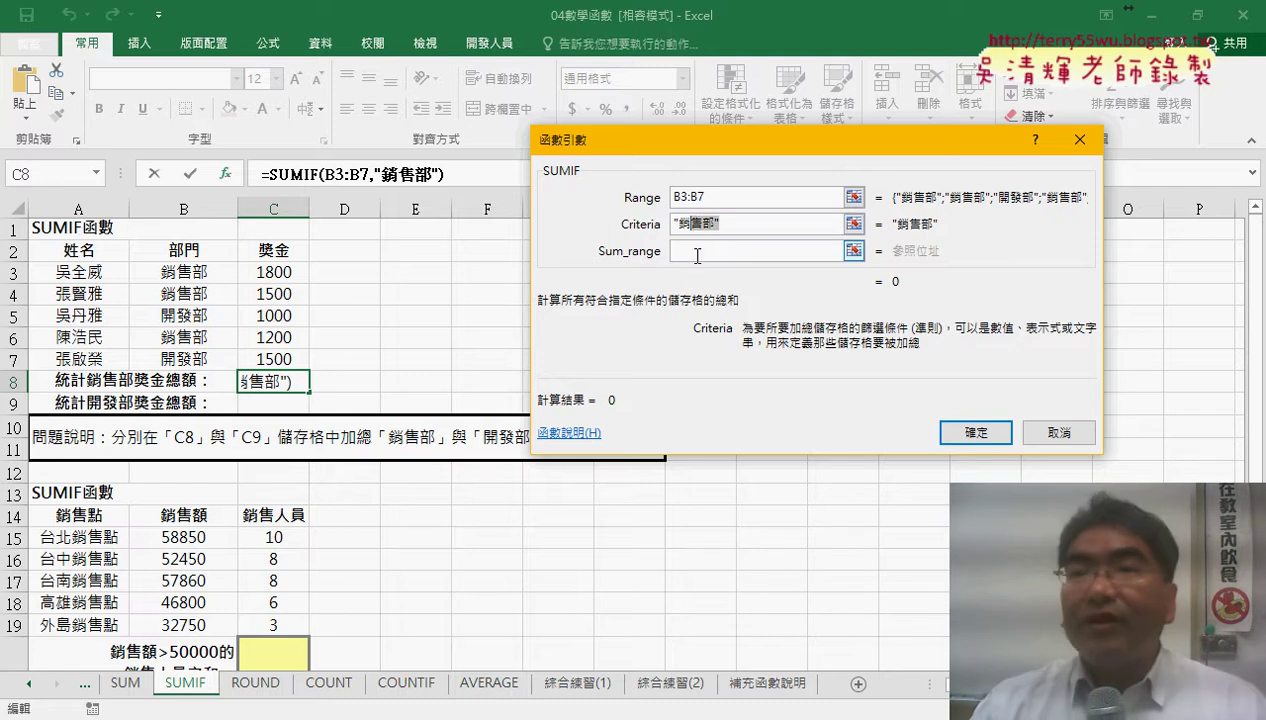
left_click(685, 251)
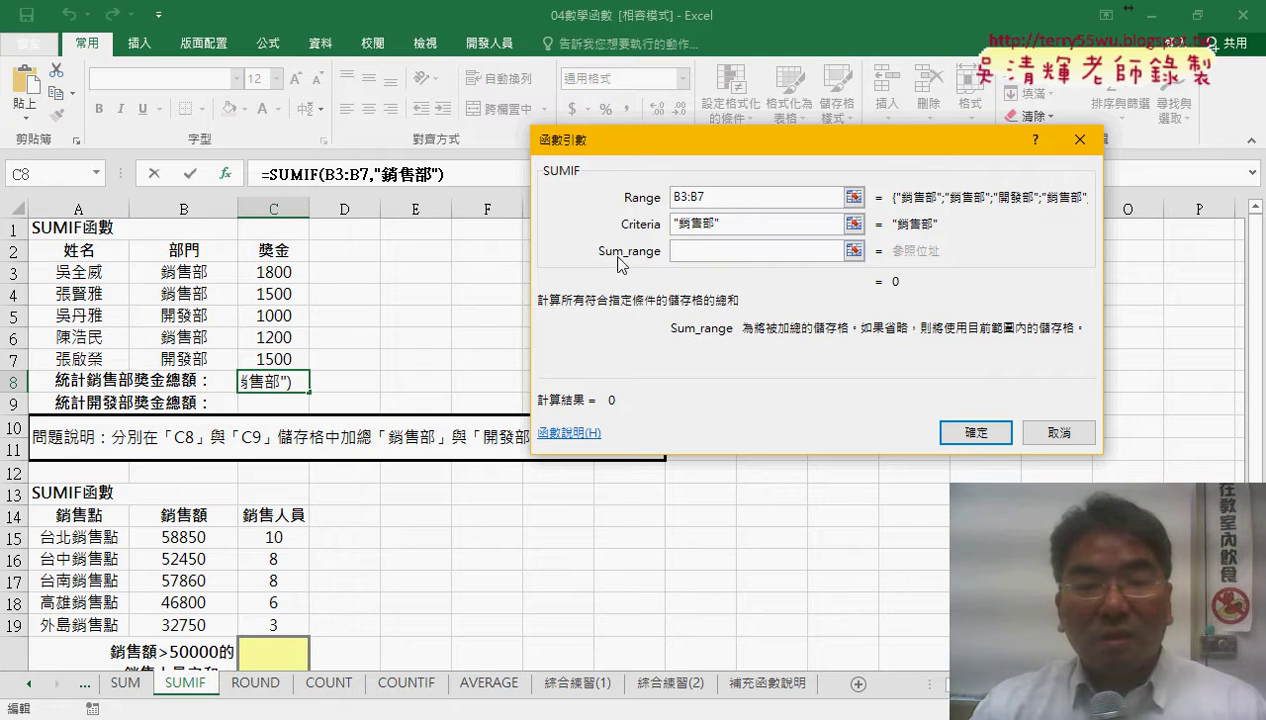
left_click_drag(289, 274, 289, 358)
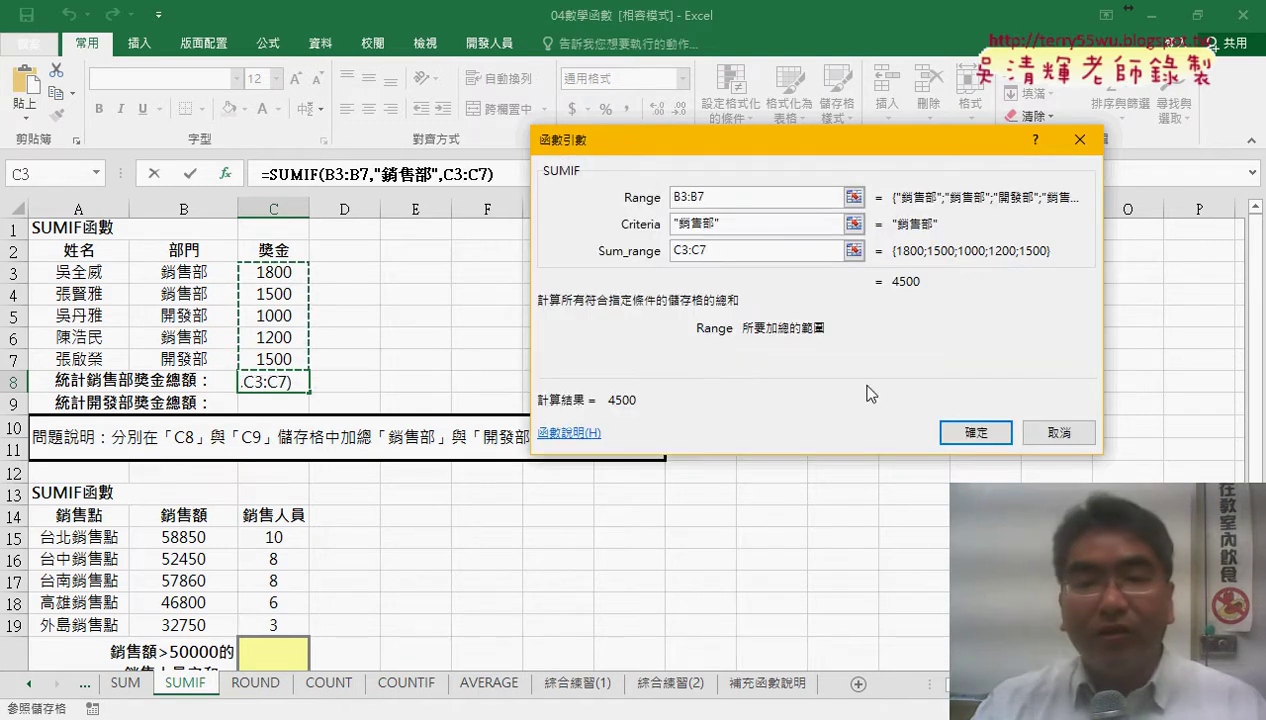
left_click(972, 432)
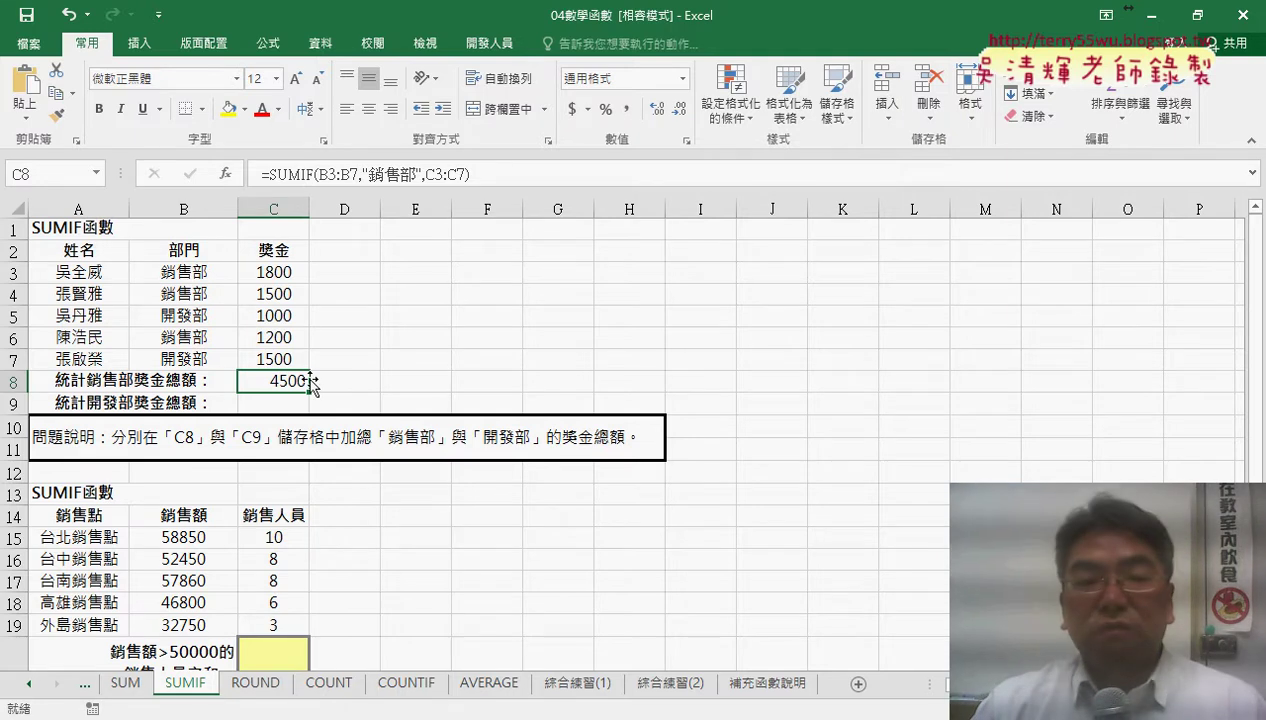
Select C20 for the sales-over-50000 SUMIF exercise and open the Insert Function dialog.
left_click(285, 400)
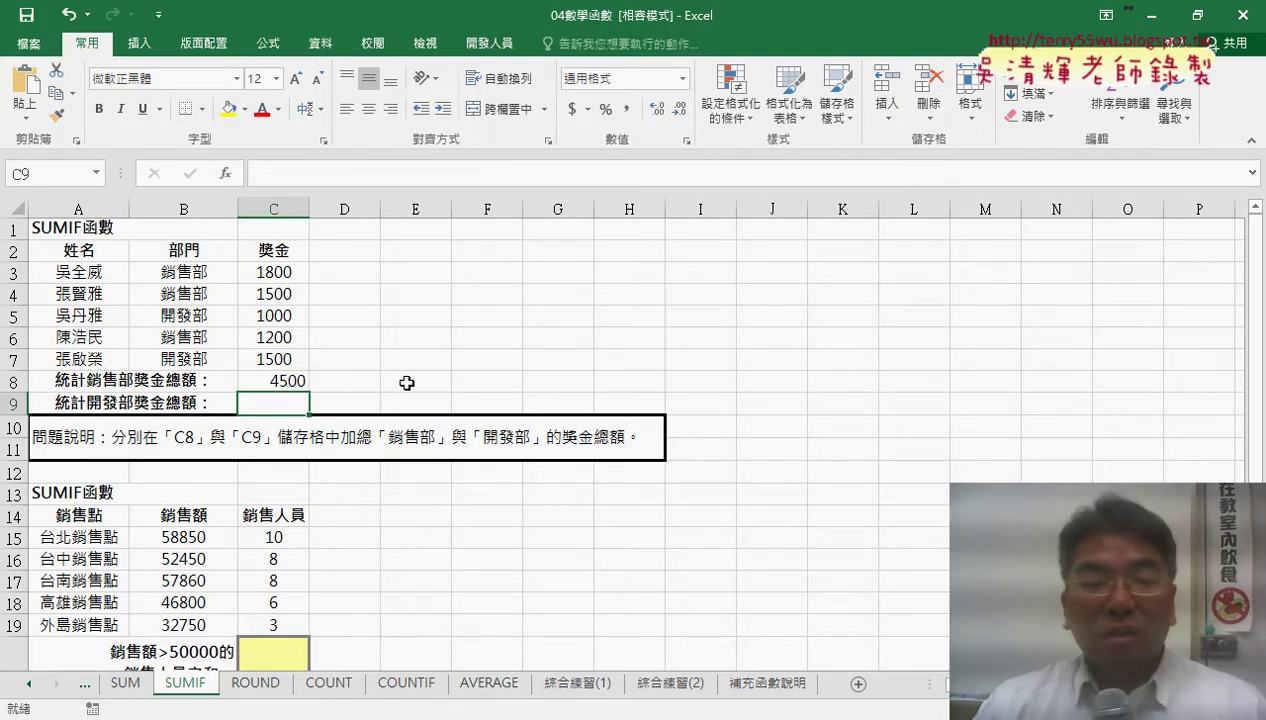
scroll(406, 383, "down", 2)
scroll(406, 383, "down", 1)
scroll(406, 383, "down", 1)
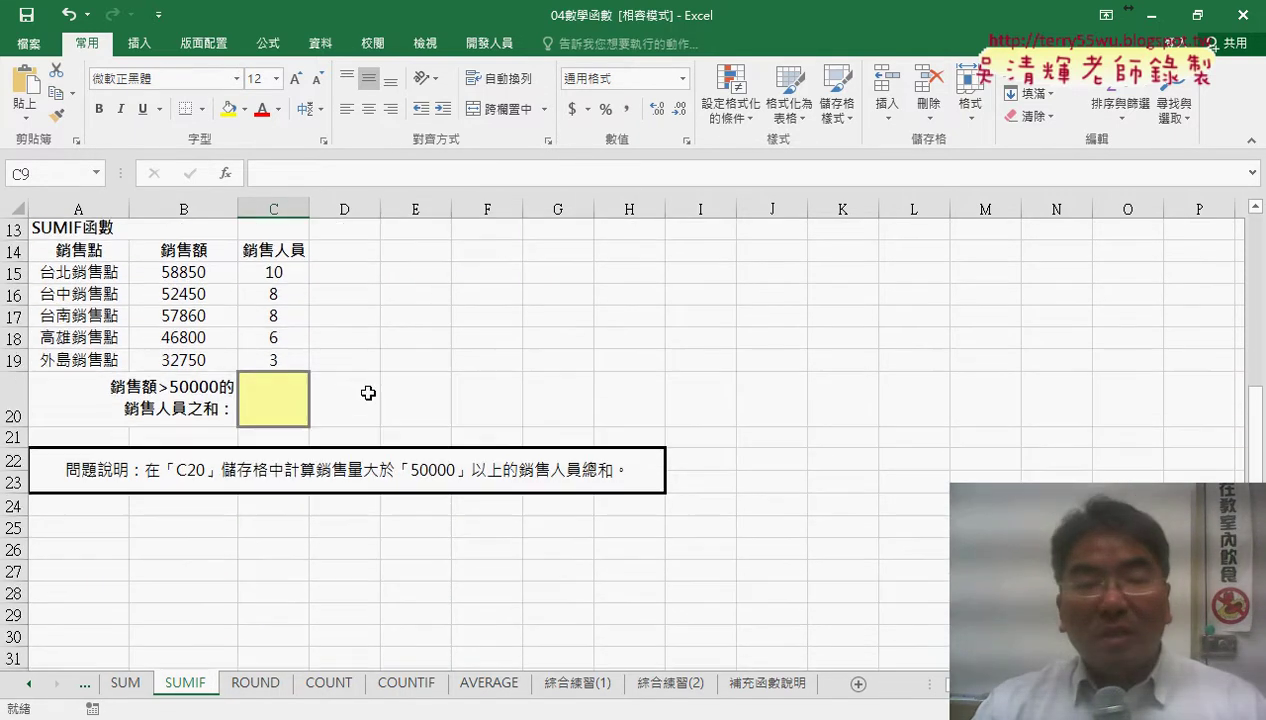
left_click(288, 407)
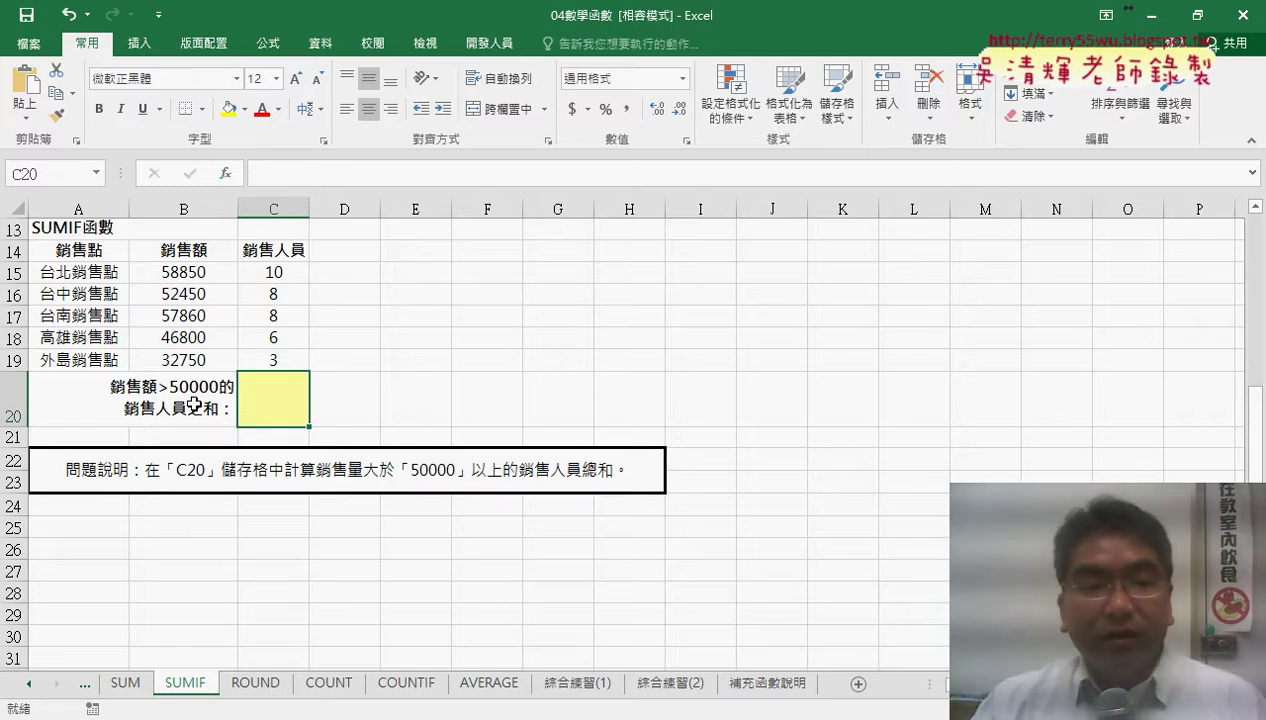
left_click_drag(180, 272, 188, 358)
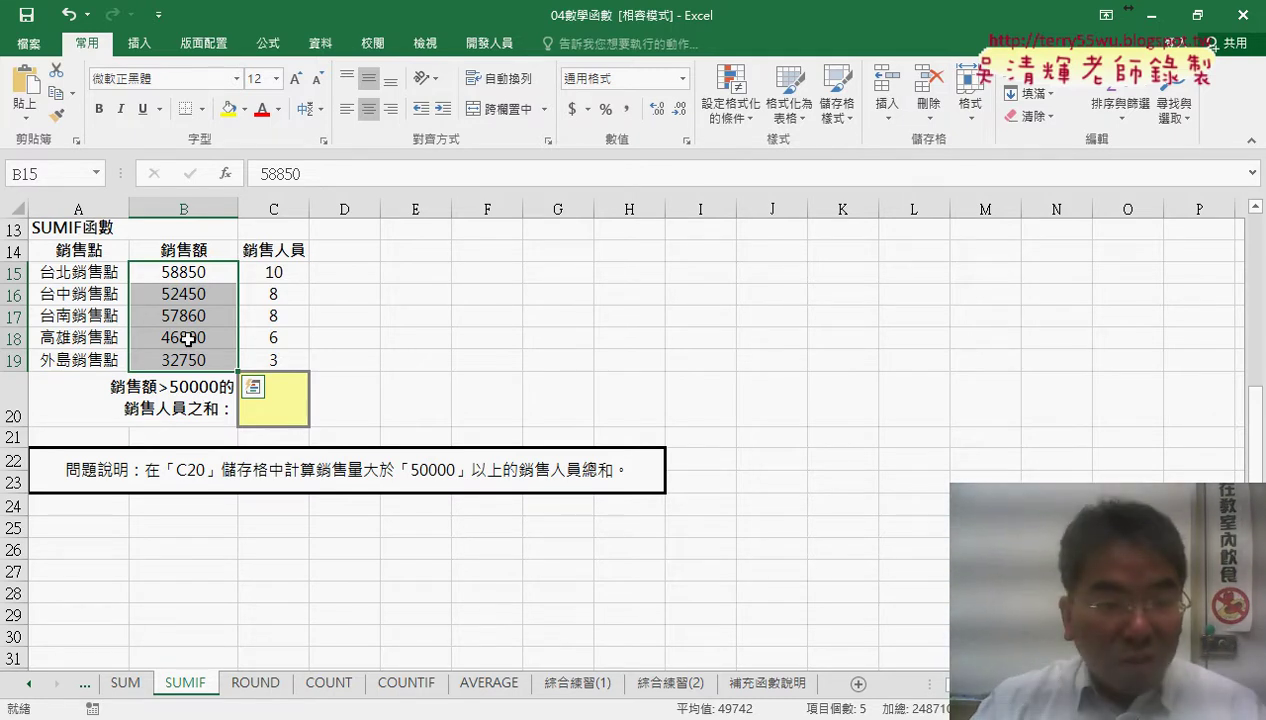
left_click_drag(287, 276, 273, 358)
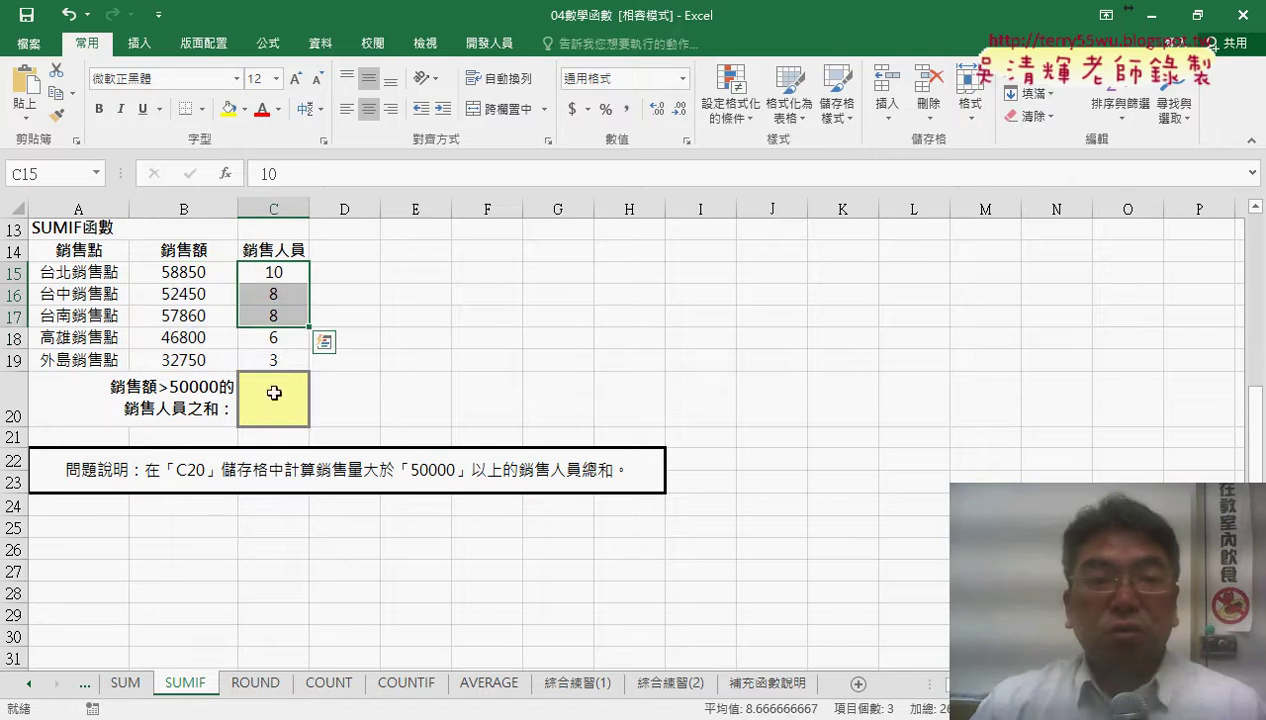
left_click(272, 395)
left_click(225, 173)
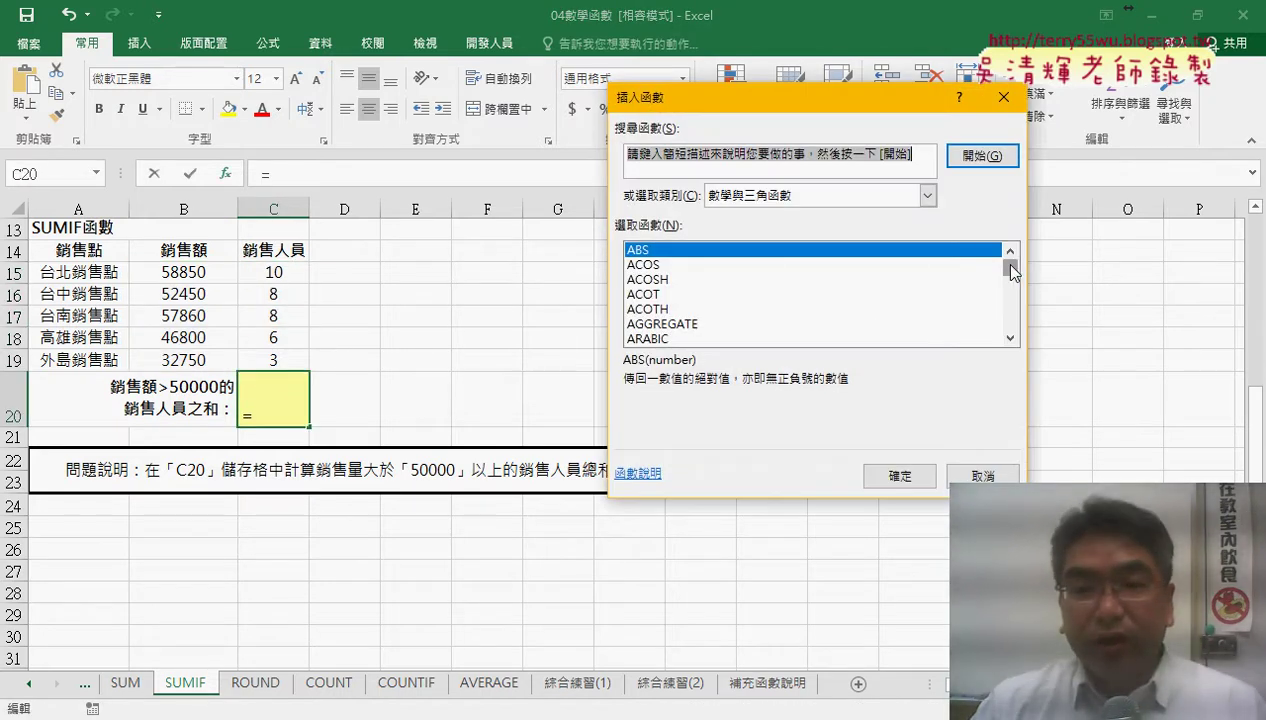
Pick SUMIF from the recently used functions list for C20.
left_click(928, 196)
left_click(859, 216)
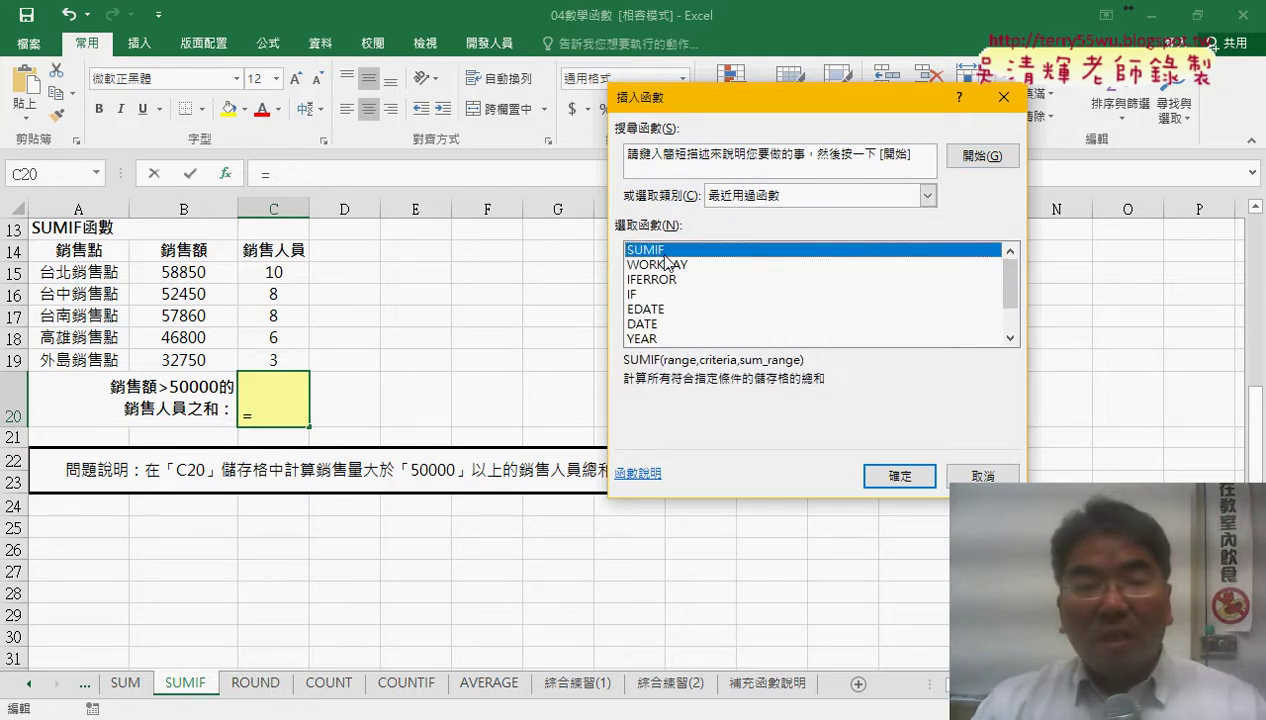
double_click(660, 251)
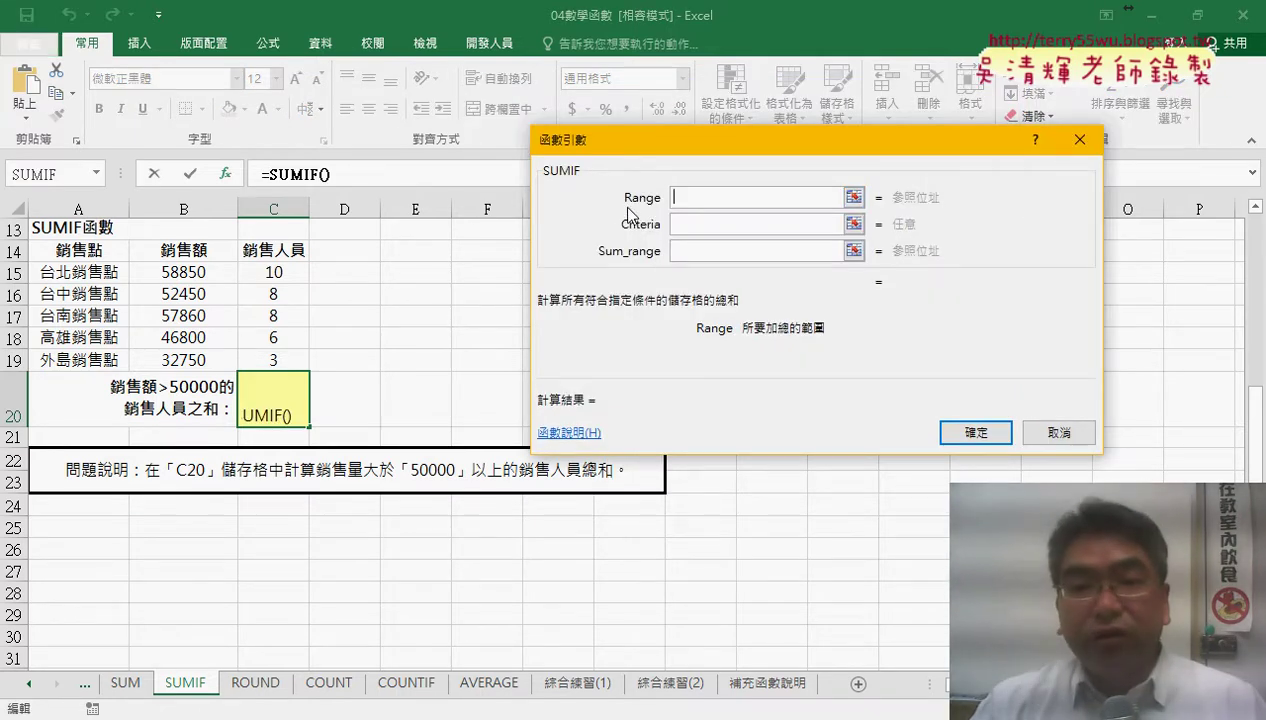
Set SUMIF range B15:B19, criteria ">50000", sum range C15:C19, and confirm, giving 26.
left_click(189, 272)
left_click_drag(189, 272, 186, 360)
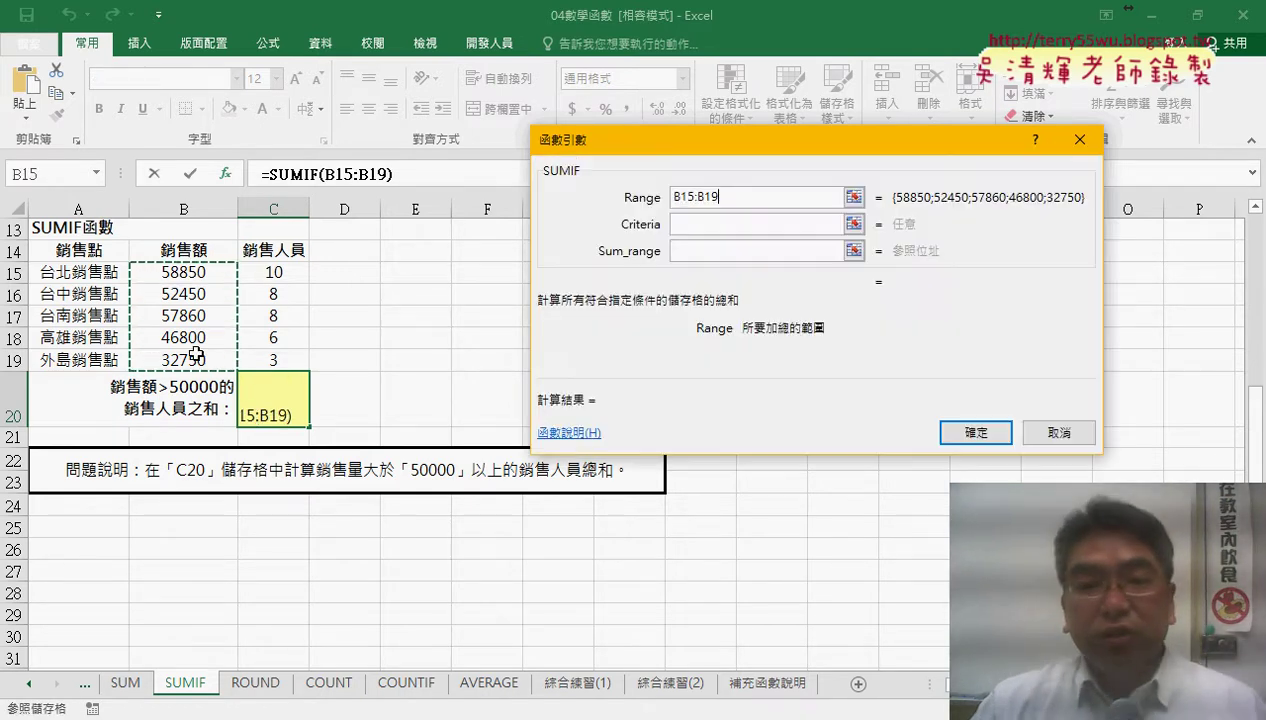
left_click(706, 224)
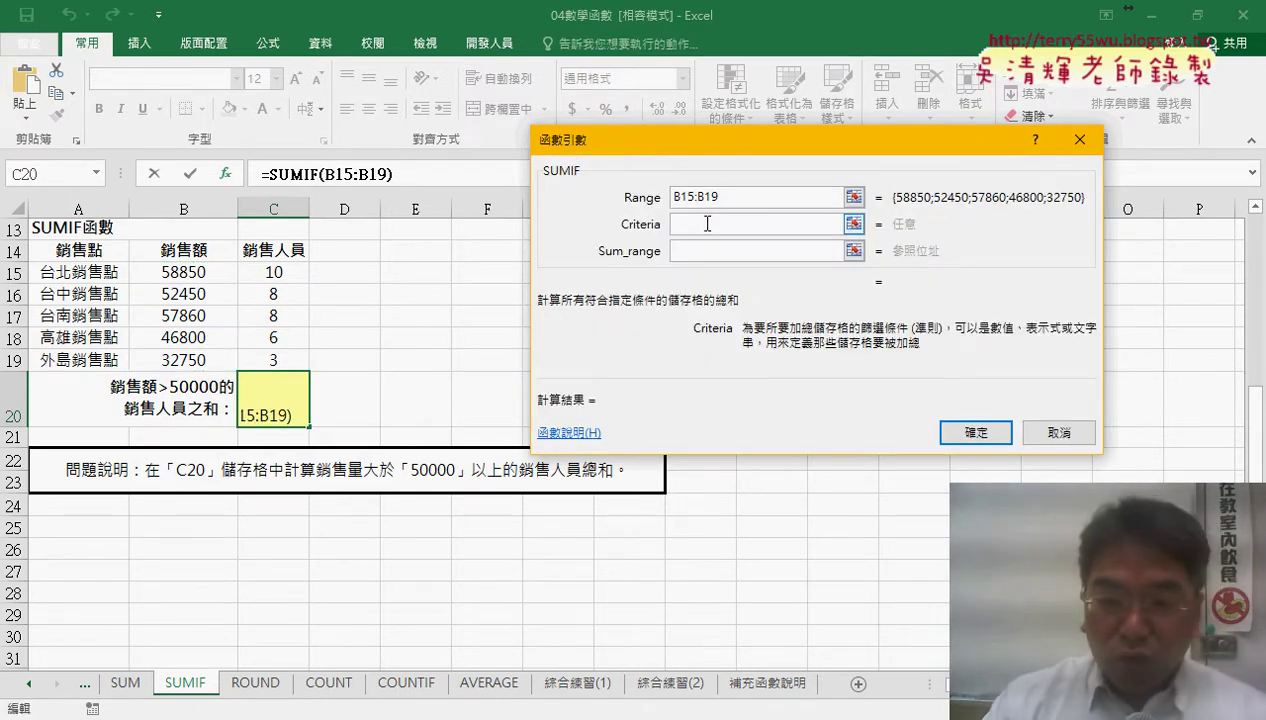
type(">50000")
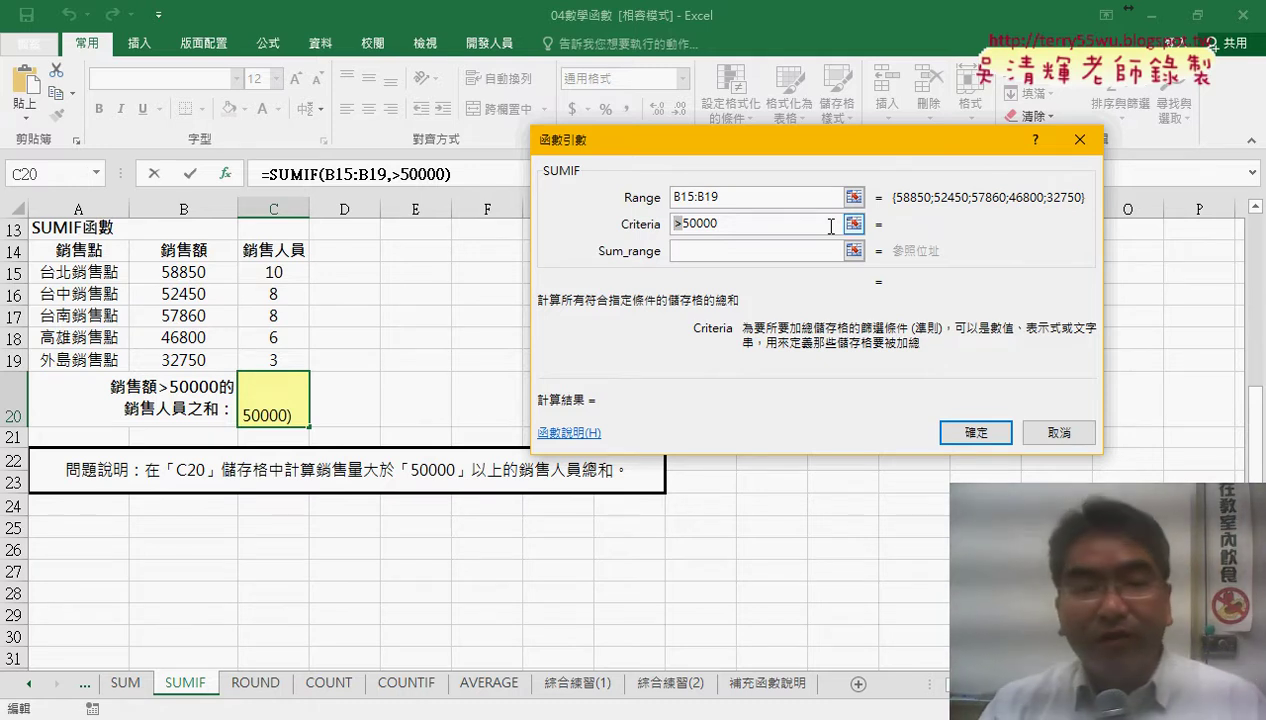
left_click(713, 252)
left_click_drag(281, 274, 283, 400)
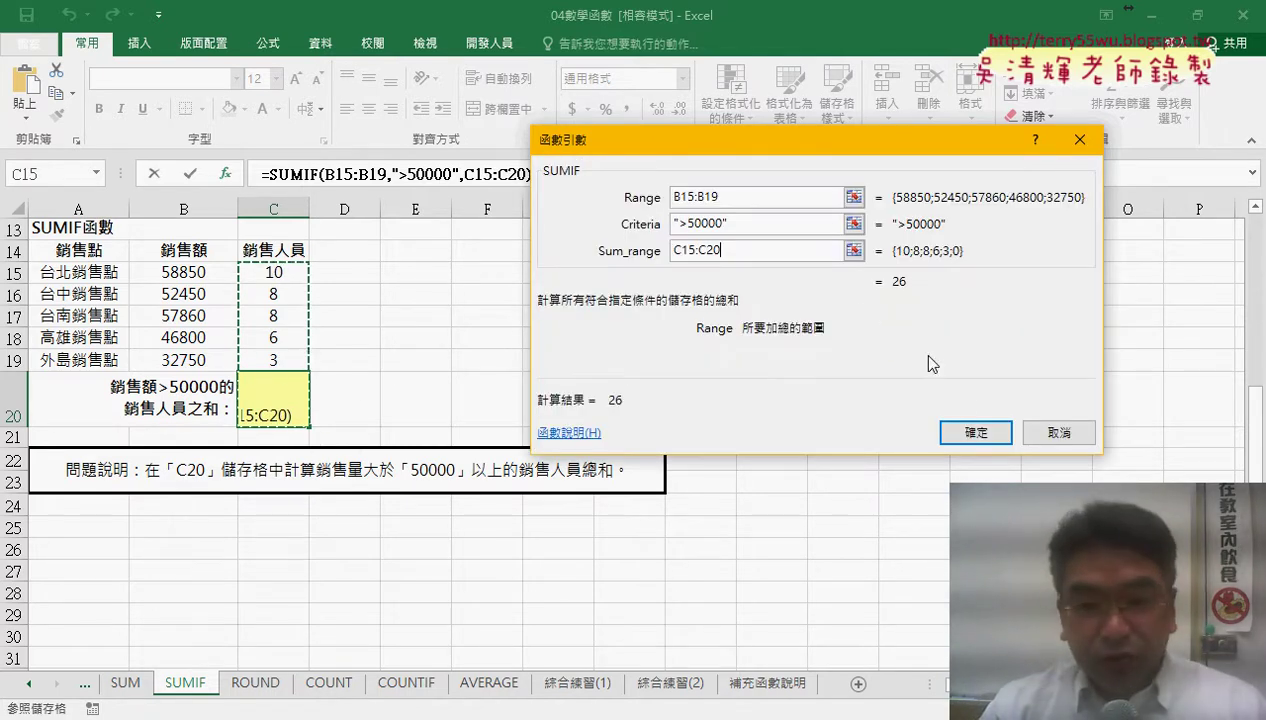
left_click_drag(689, 250, 602, 251)
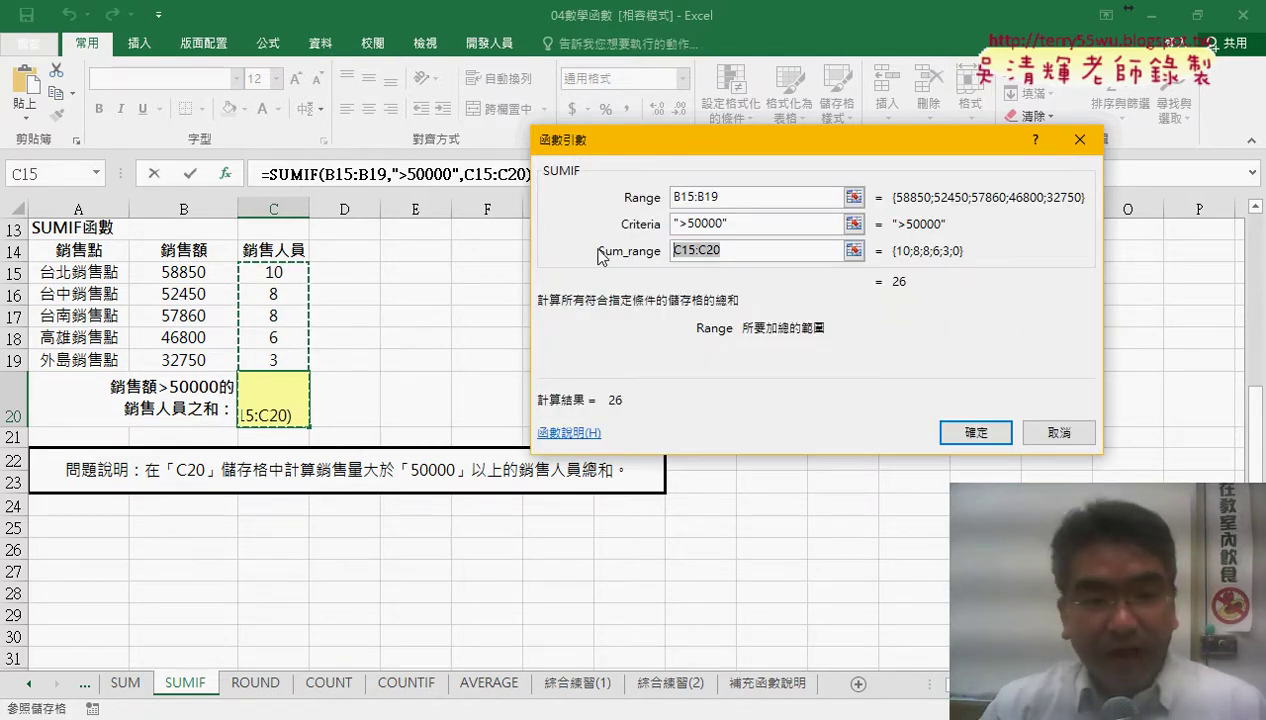
left_click_drag(281, 272, 283, 358)
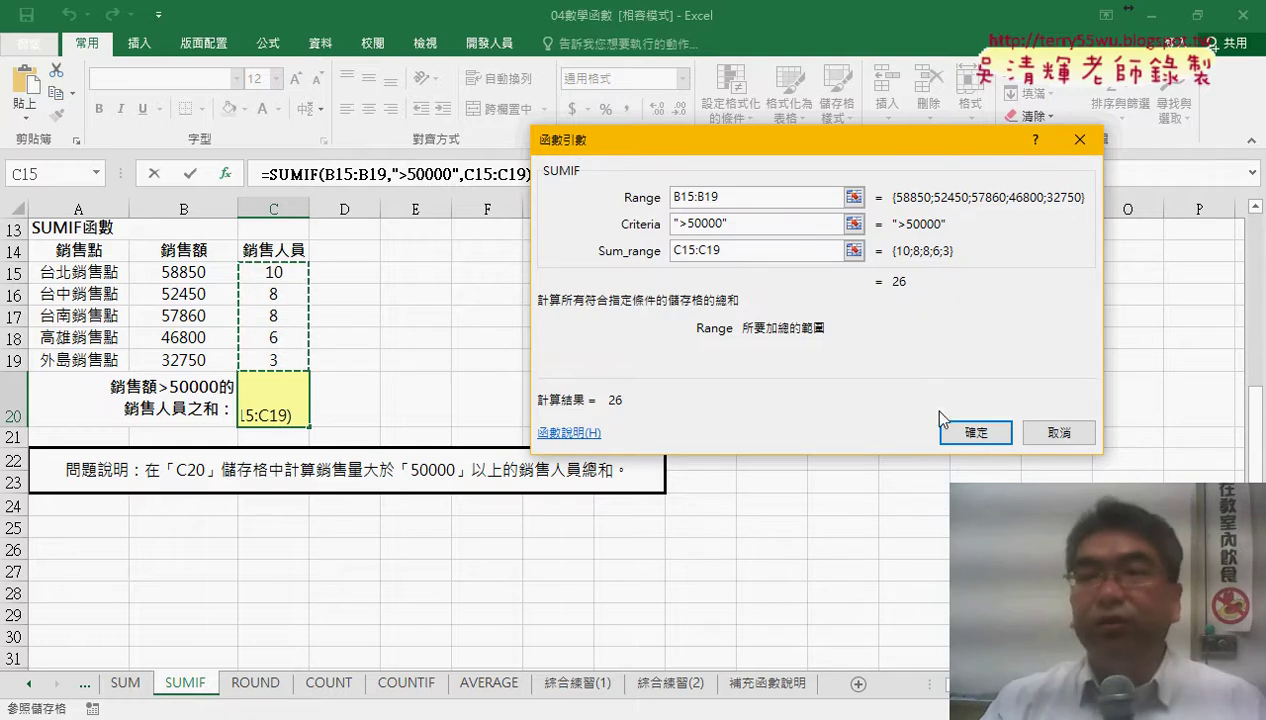
left_click(975, 432)
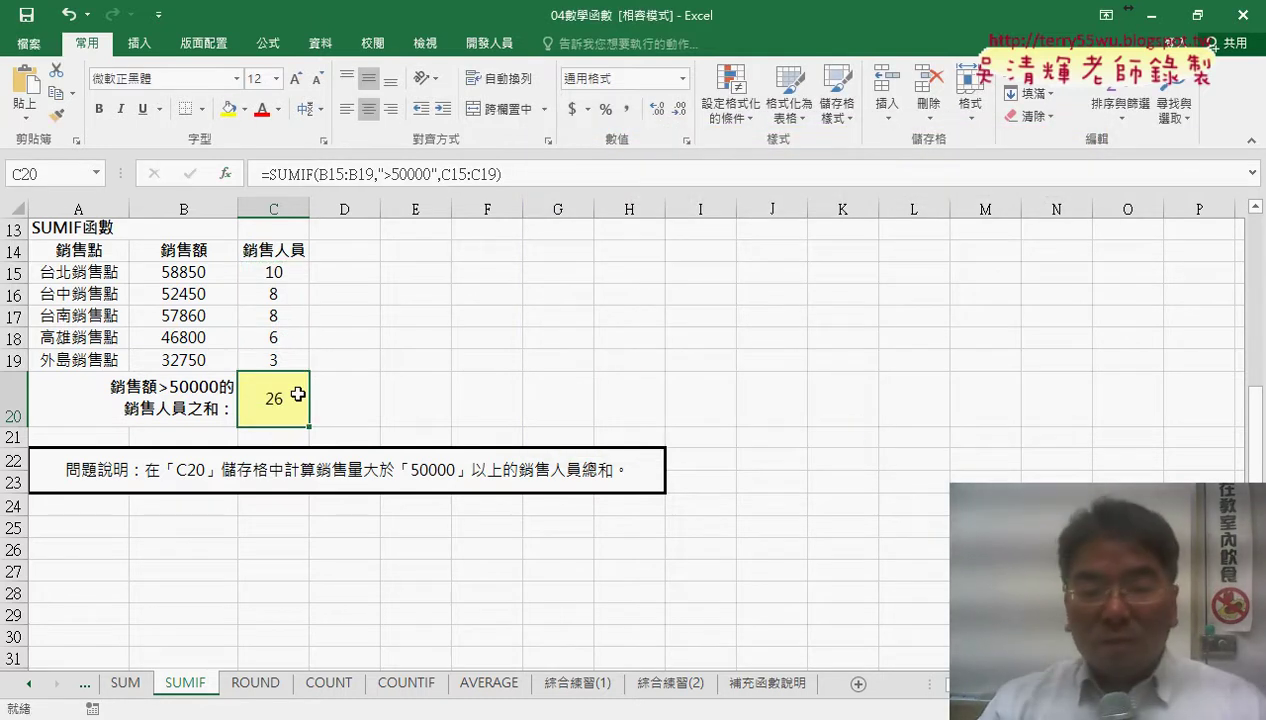
Go to the 綜合練習(2) sheet and enlarge its instructions picture.
left_click(672, 683)
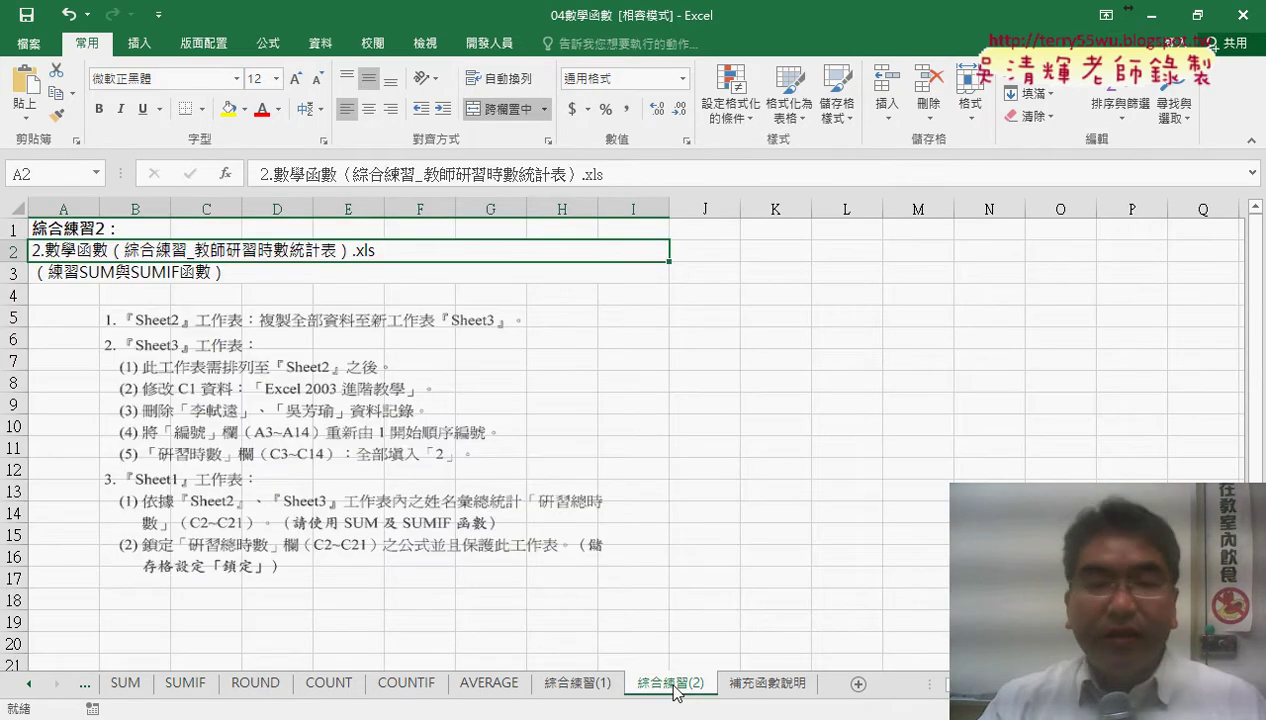
left_click(490, 462)
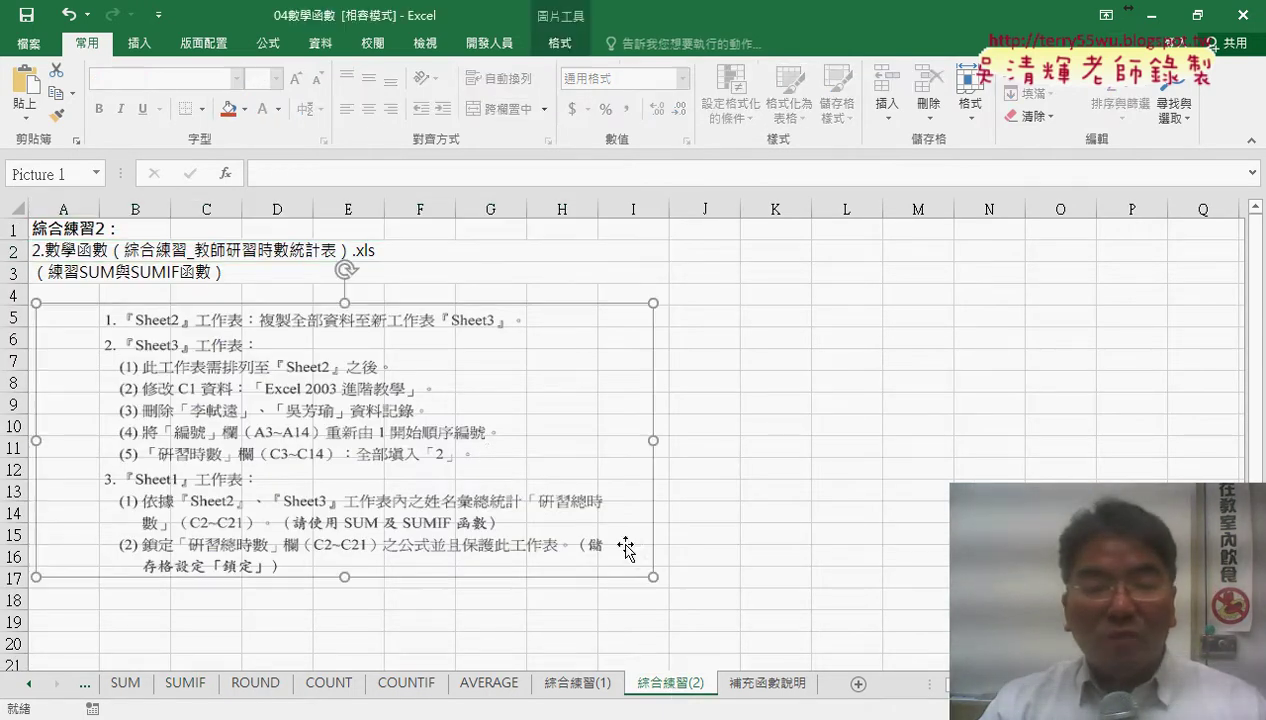
left_click_drag(656, 584, 816, 620)
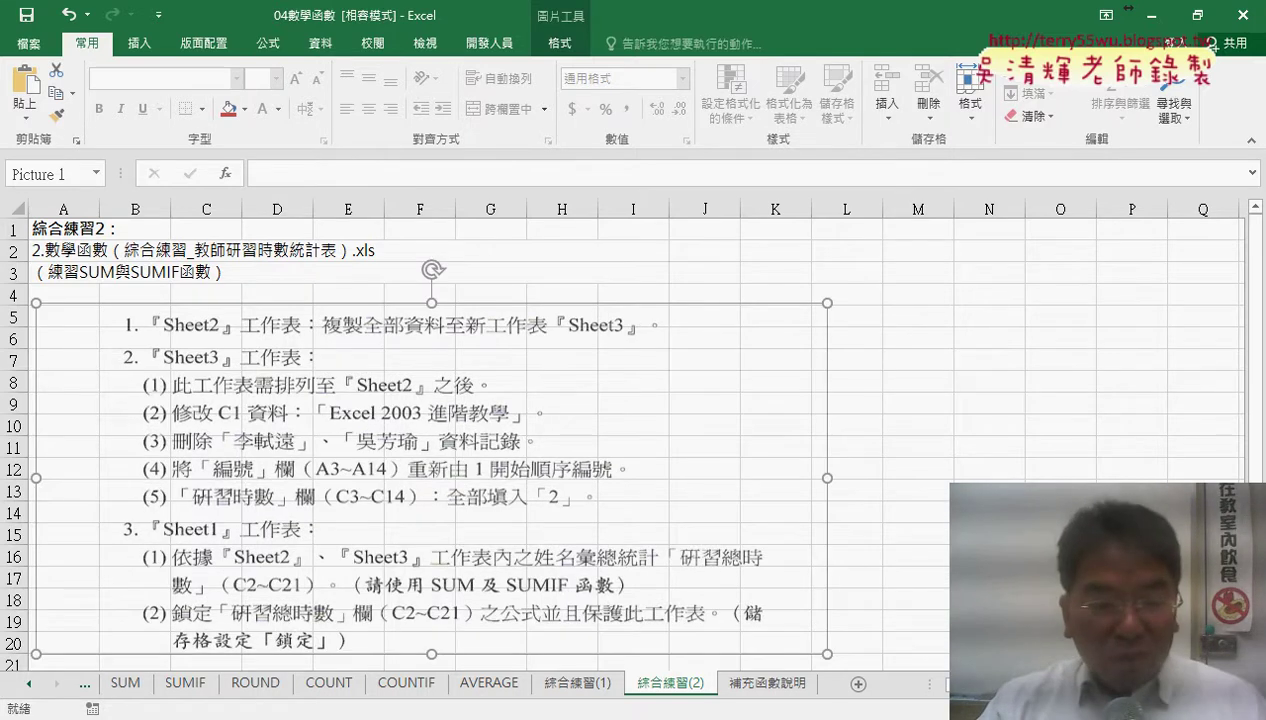
Open the 教師研習時數統計表 exercise workbook from the exercise folder.
left_click(130, 610)
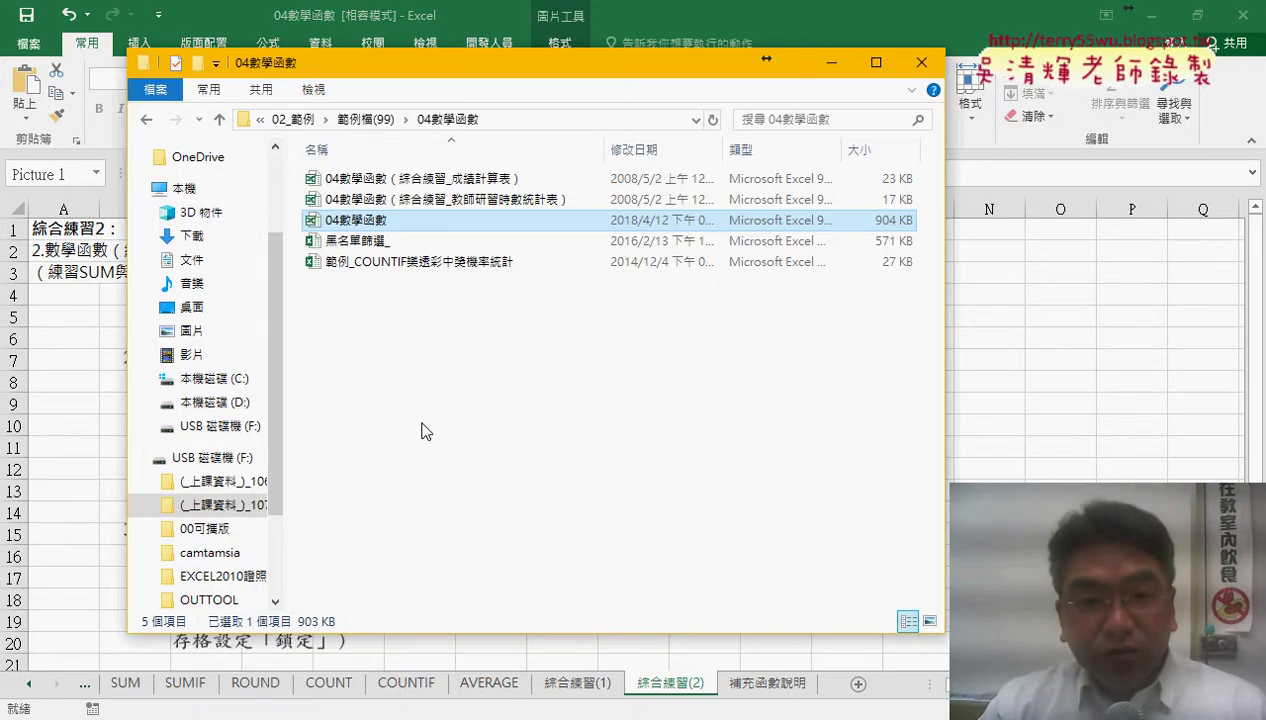
left_click(485, 200)
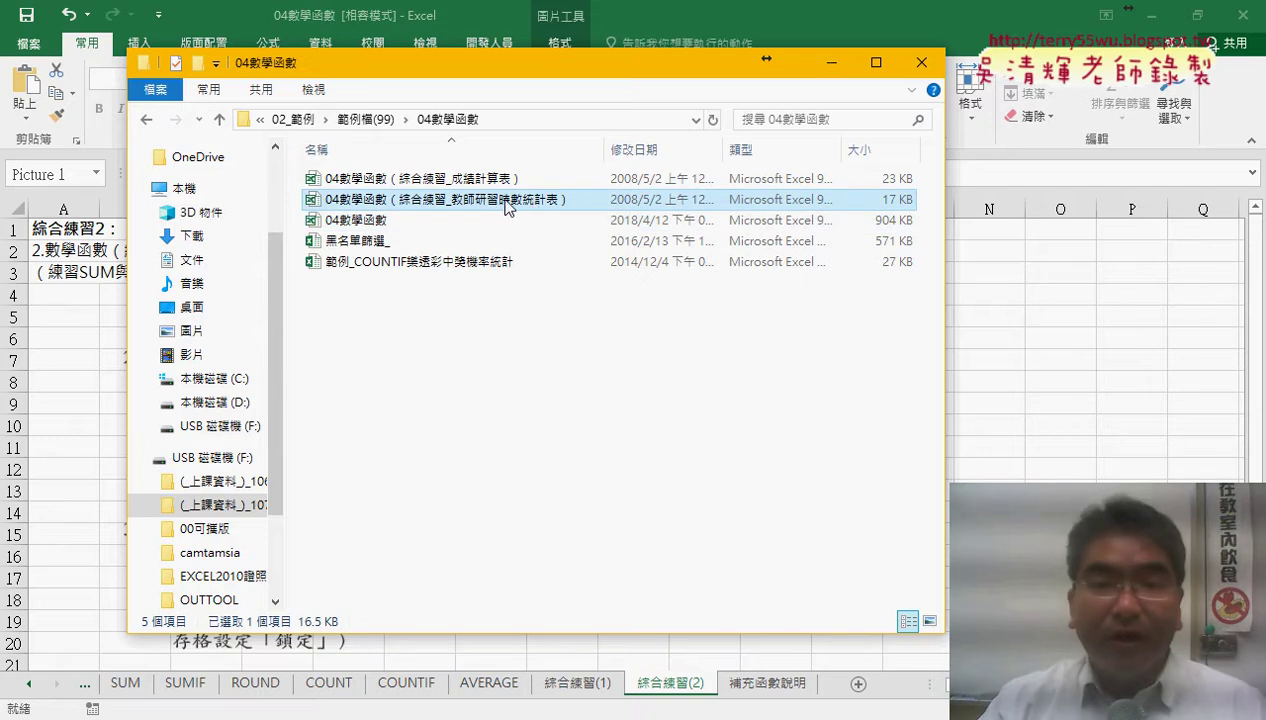
double_click(530, 200)
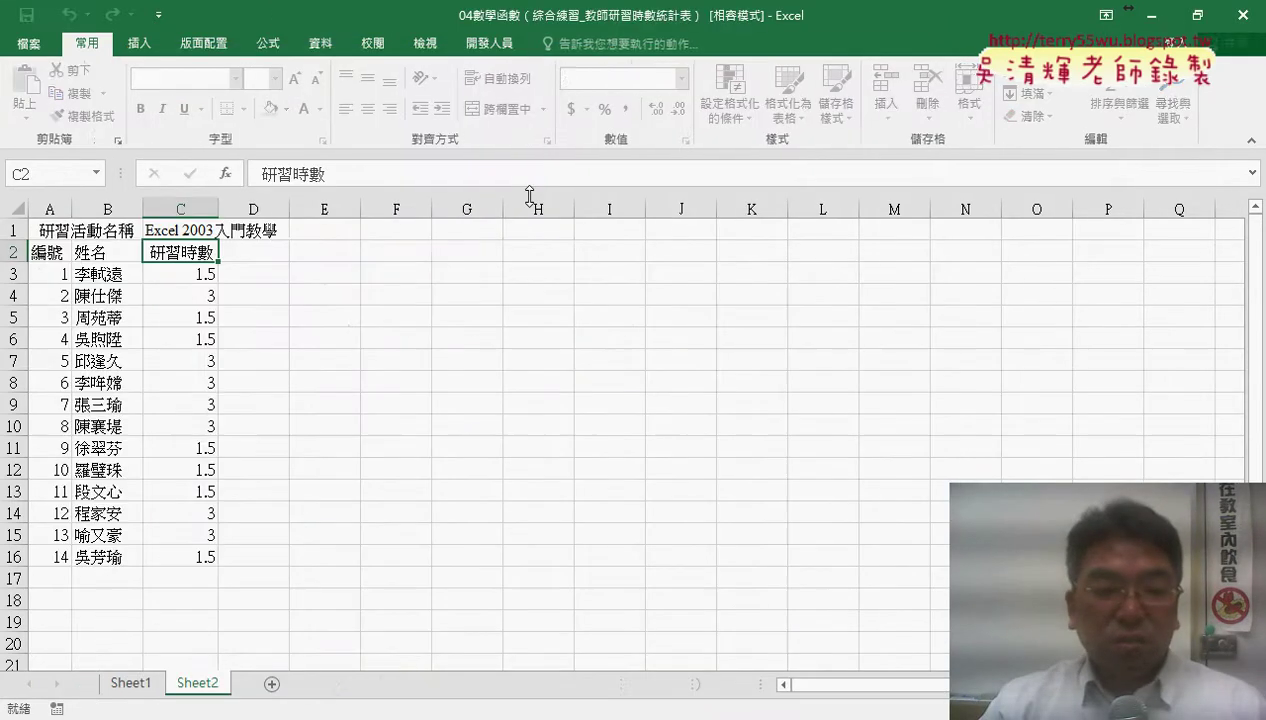
Compare with Sheet2's hours and enter 0 as the first person's total in Sheet1 C2.
left_click(141, 687)
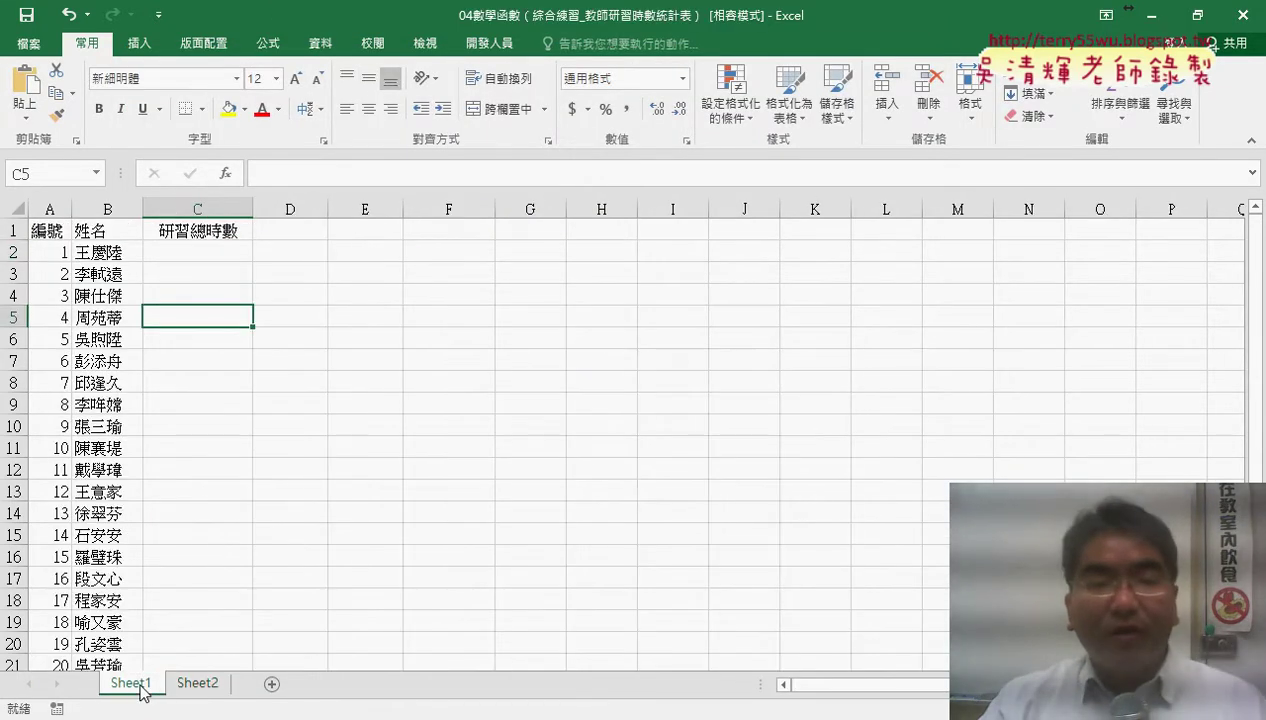
left_click(181, 290)
left_click(200, 248)
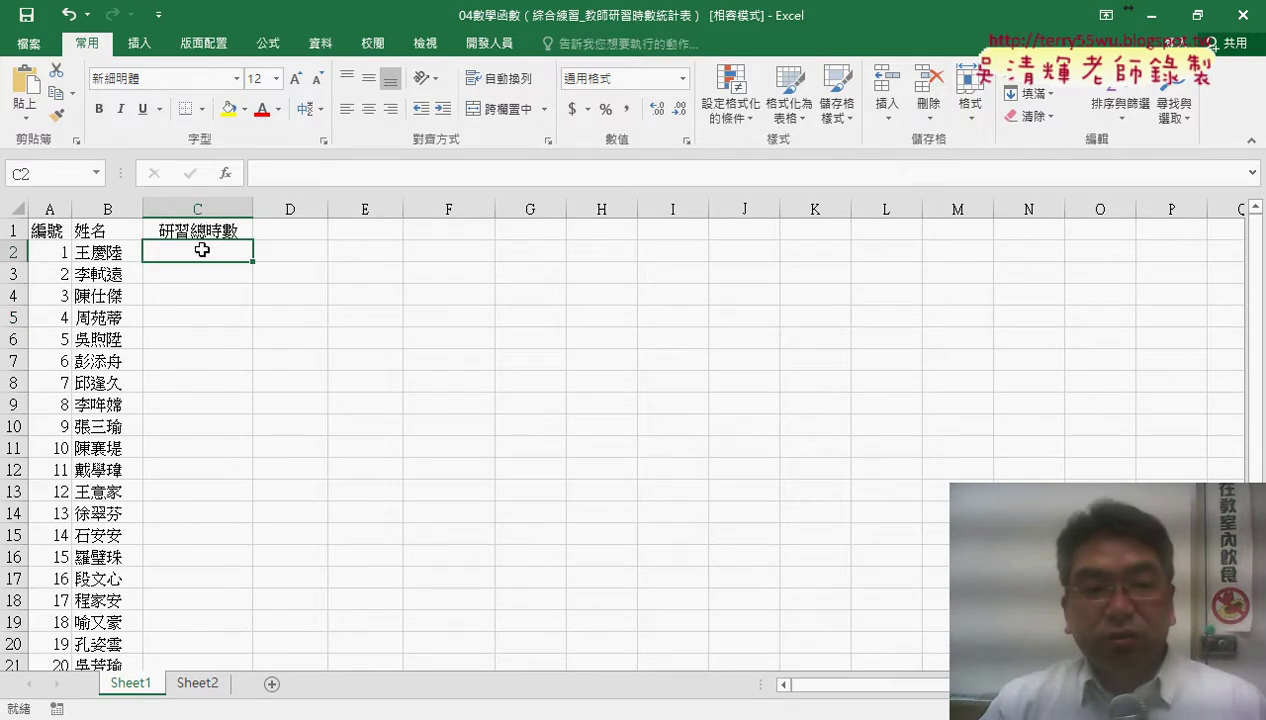
left_click(200, 686)
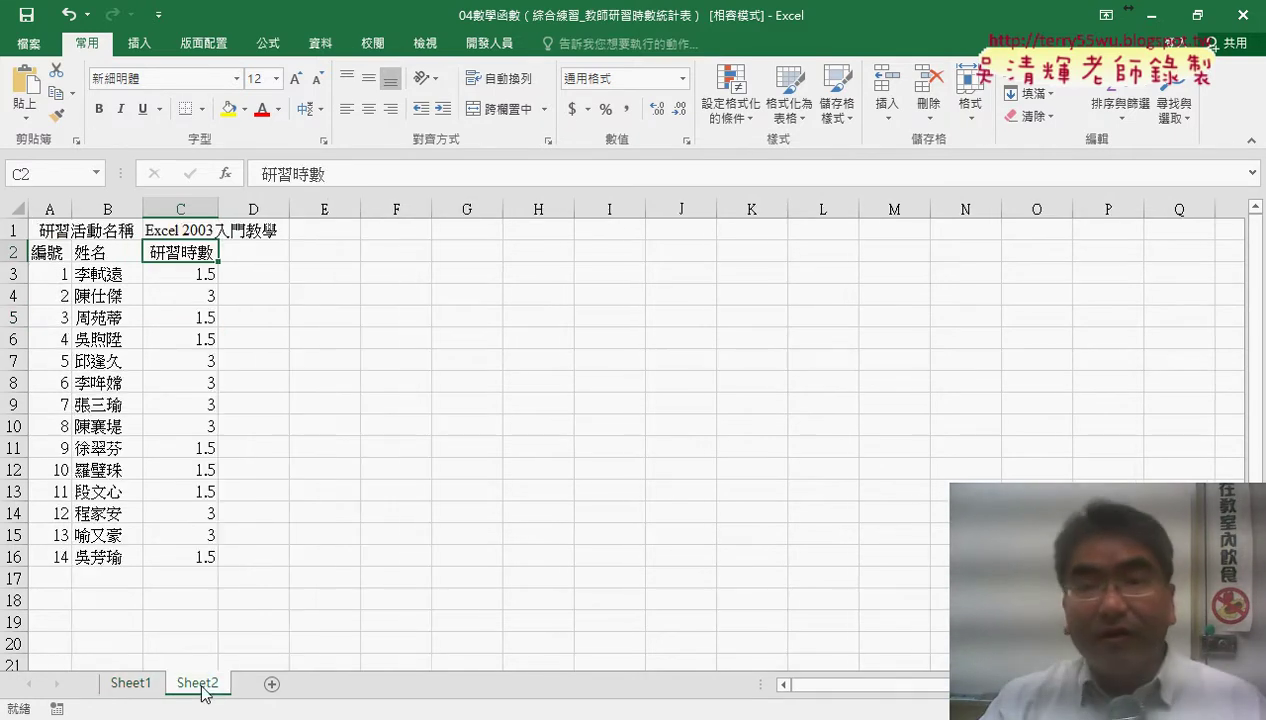
left_click(95, 278)
left_click(170, 272)
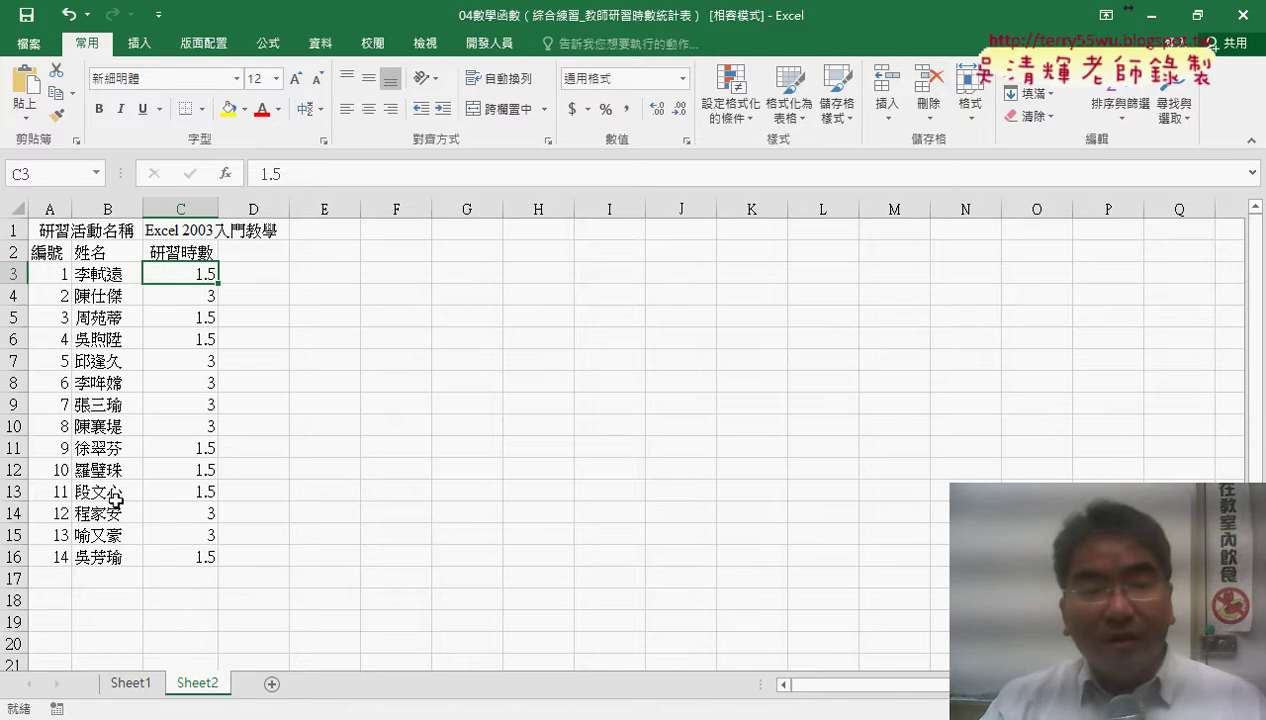
left_click(131, 683)
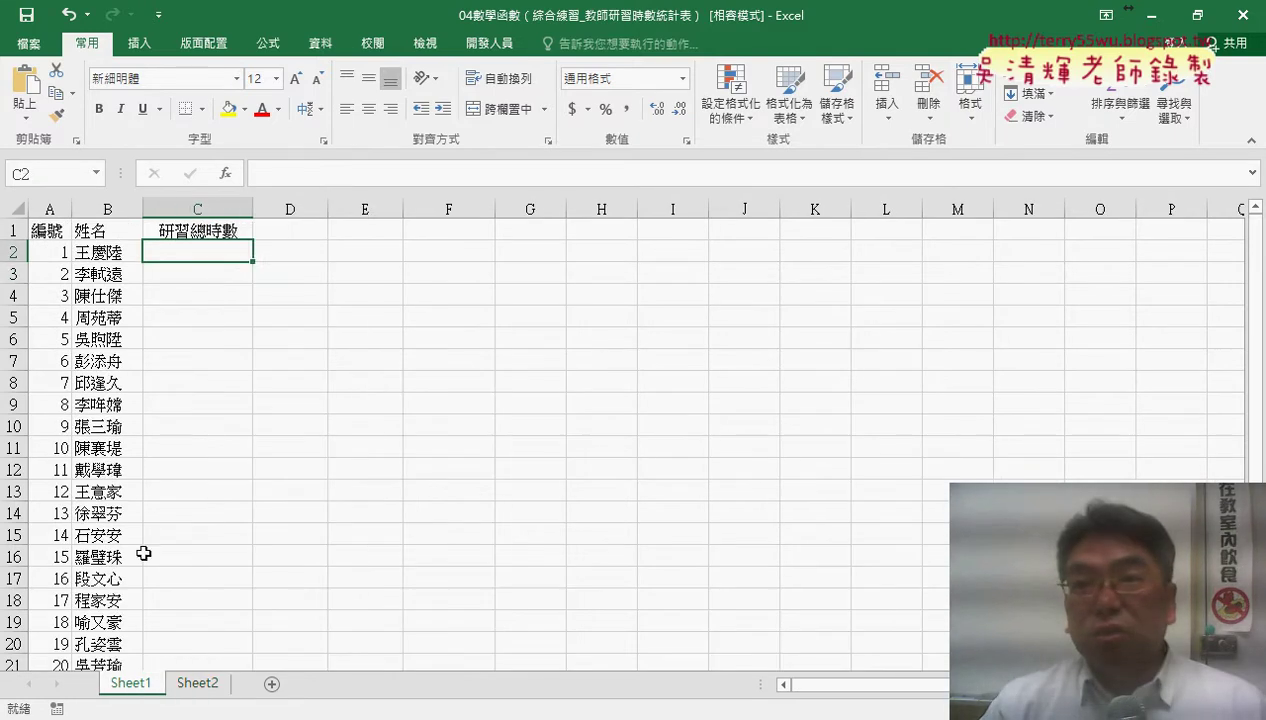
left_click(110, 263)
left_click(198, 260)
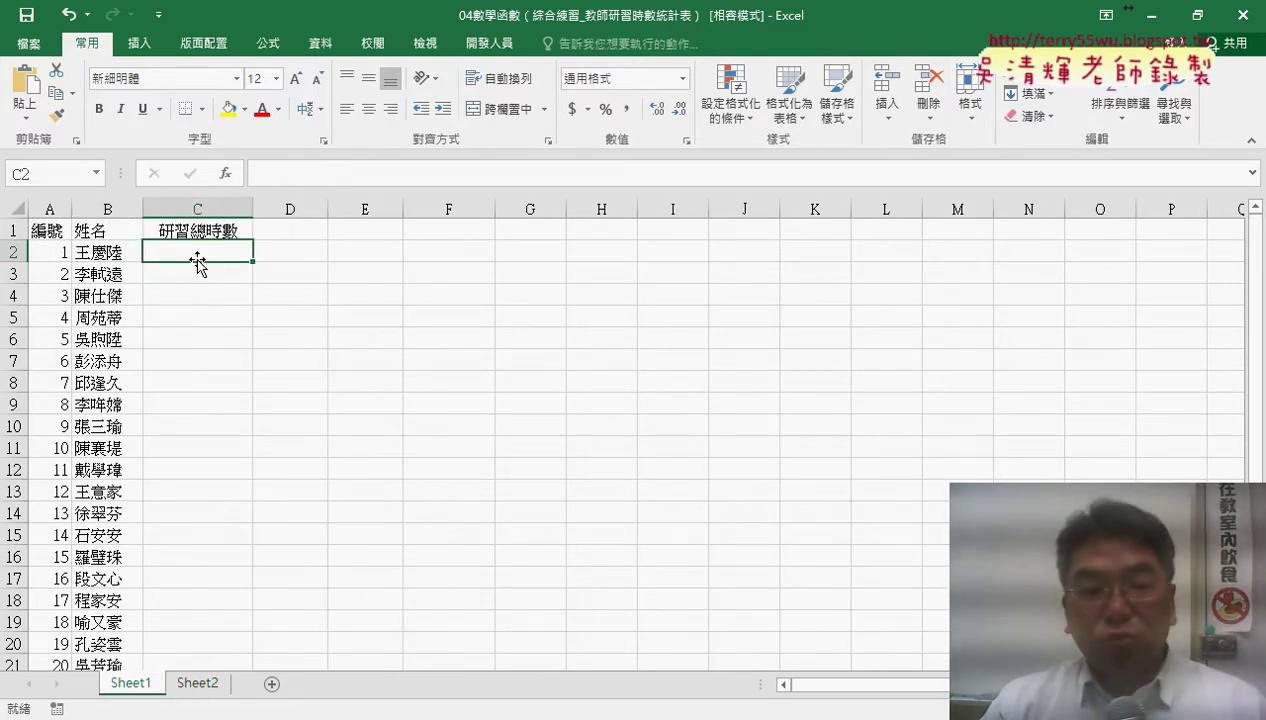
left_click(199, 683)
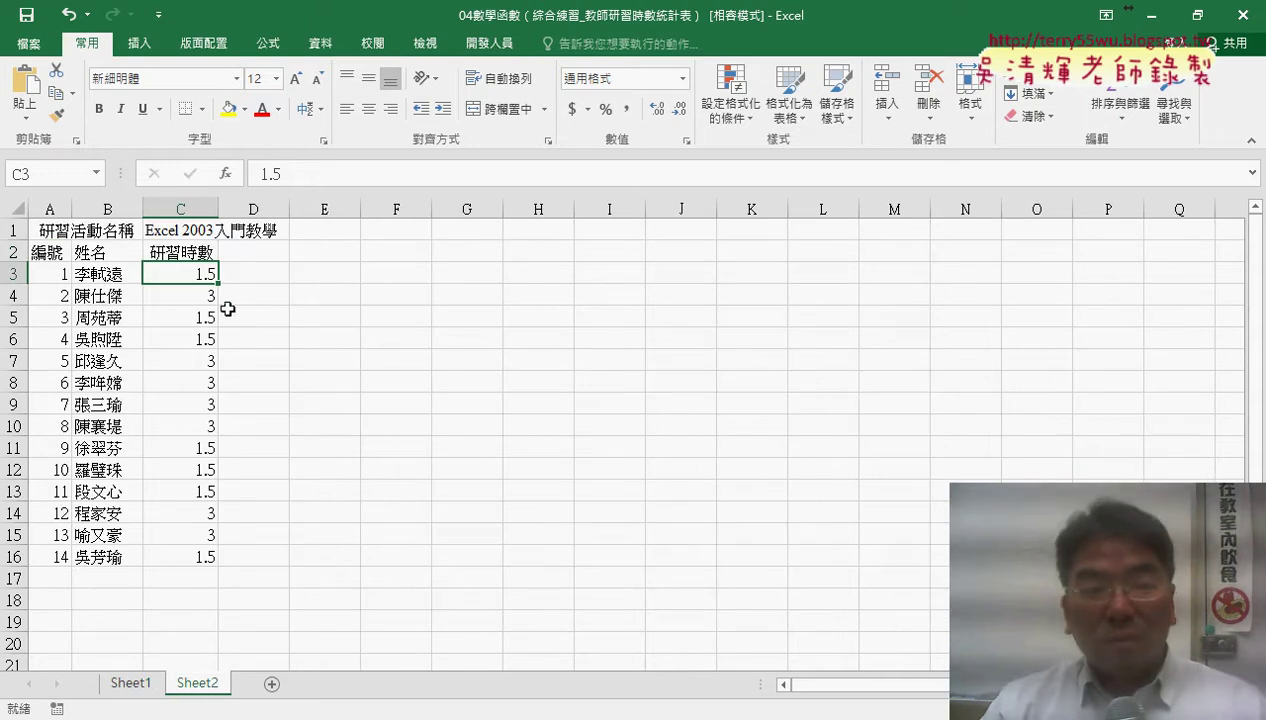
left_click(131, 683)
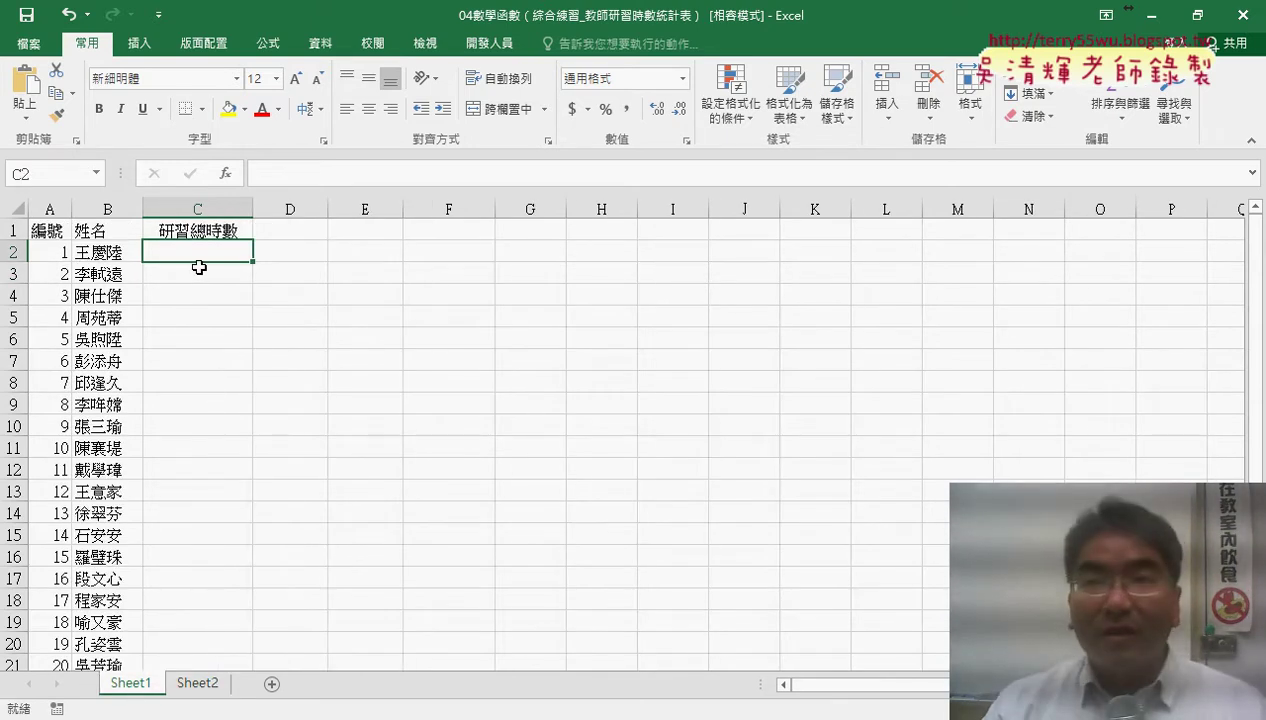
type("0")
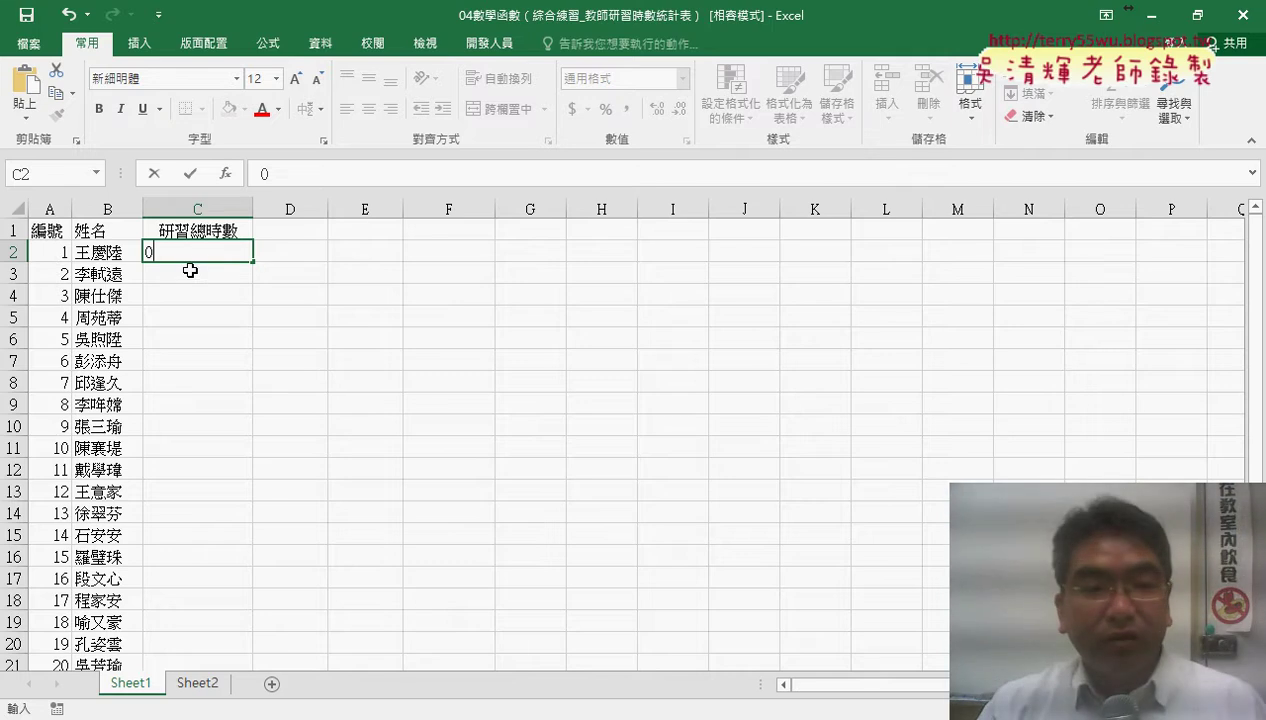
key("Return")
Check the second person's hours on Sheet2 and enter 1.5 in Sheet1 C3.
left_click(114, 256)
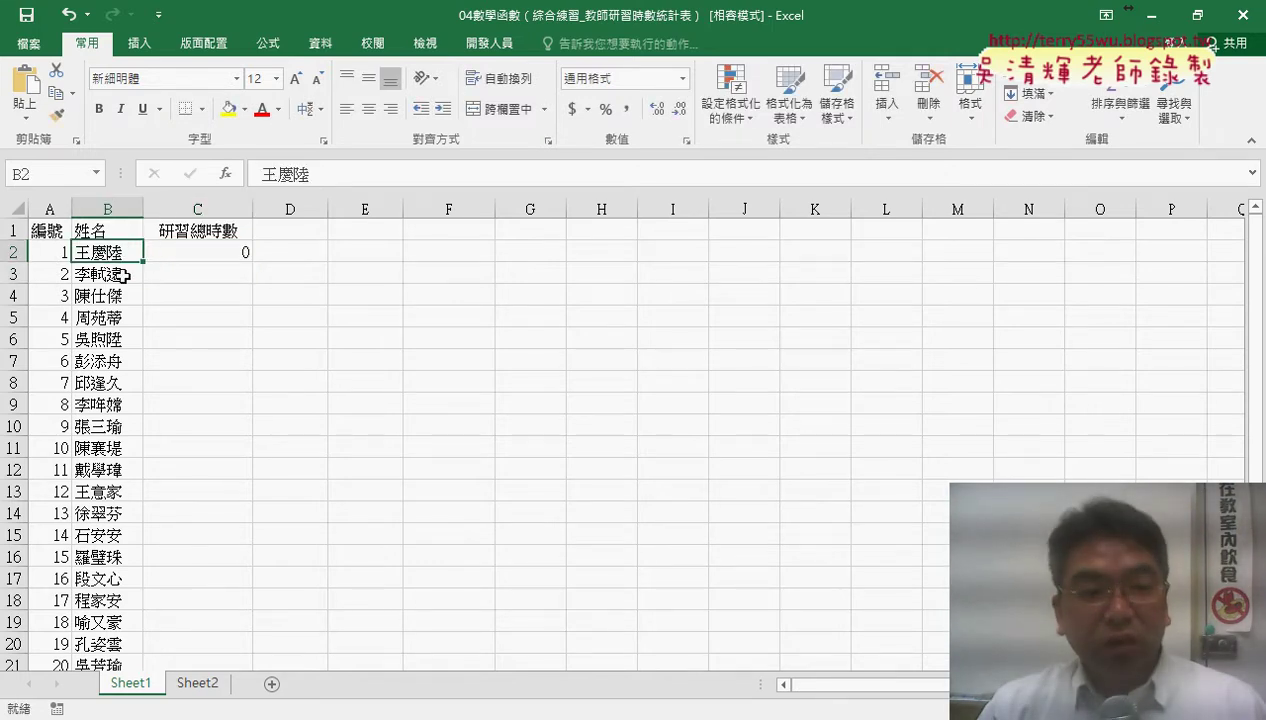
left_click(197, 683)
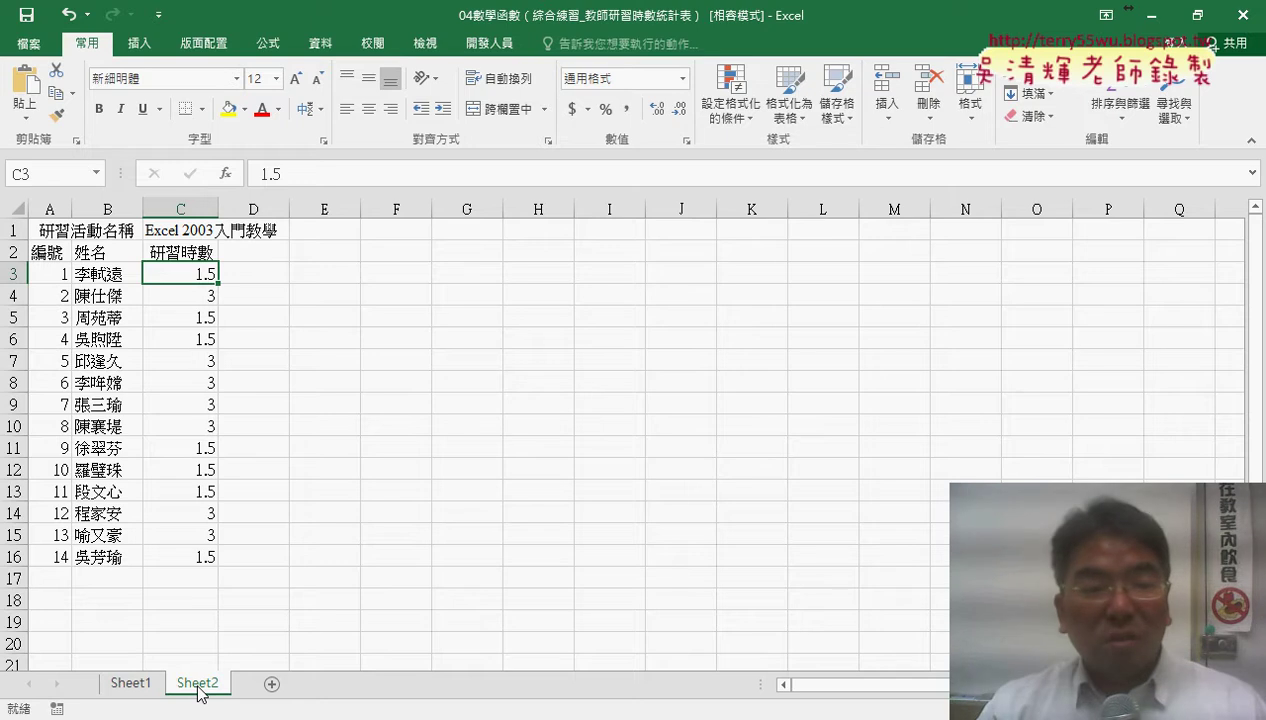
left_click(132, 683)
left_click(115, 270)
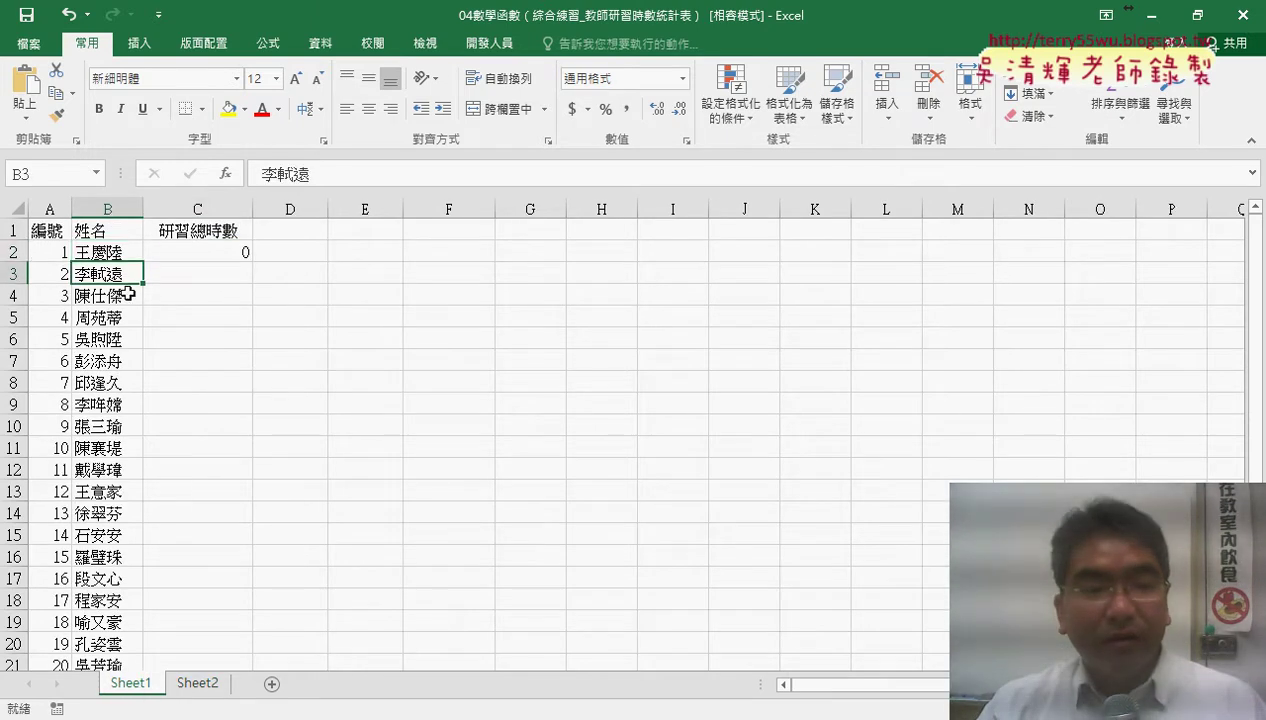
left_click(197, 683)
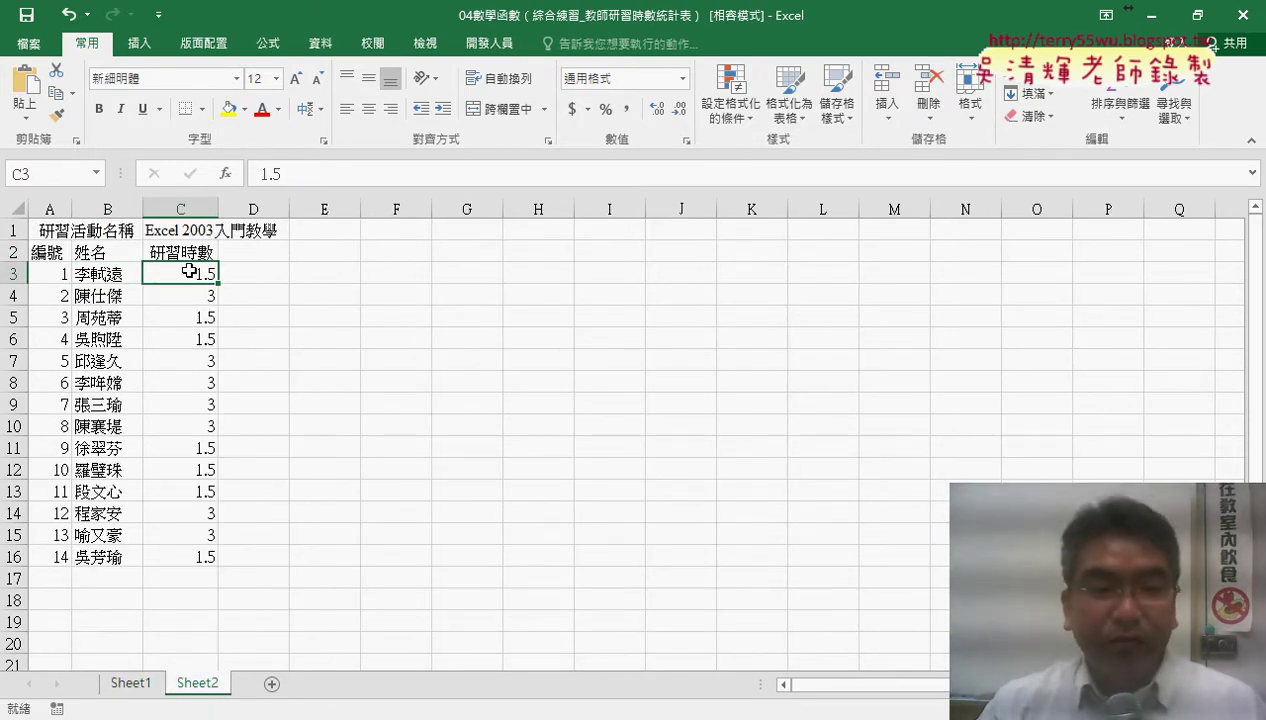
left_click(135, 683)
left_click(228, 279)
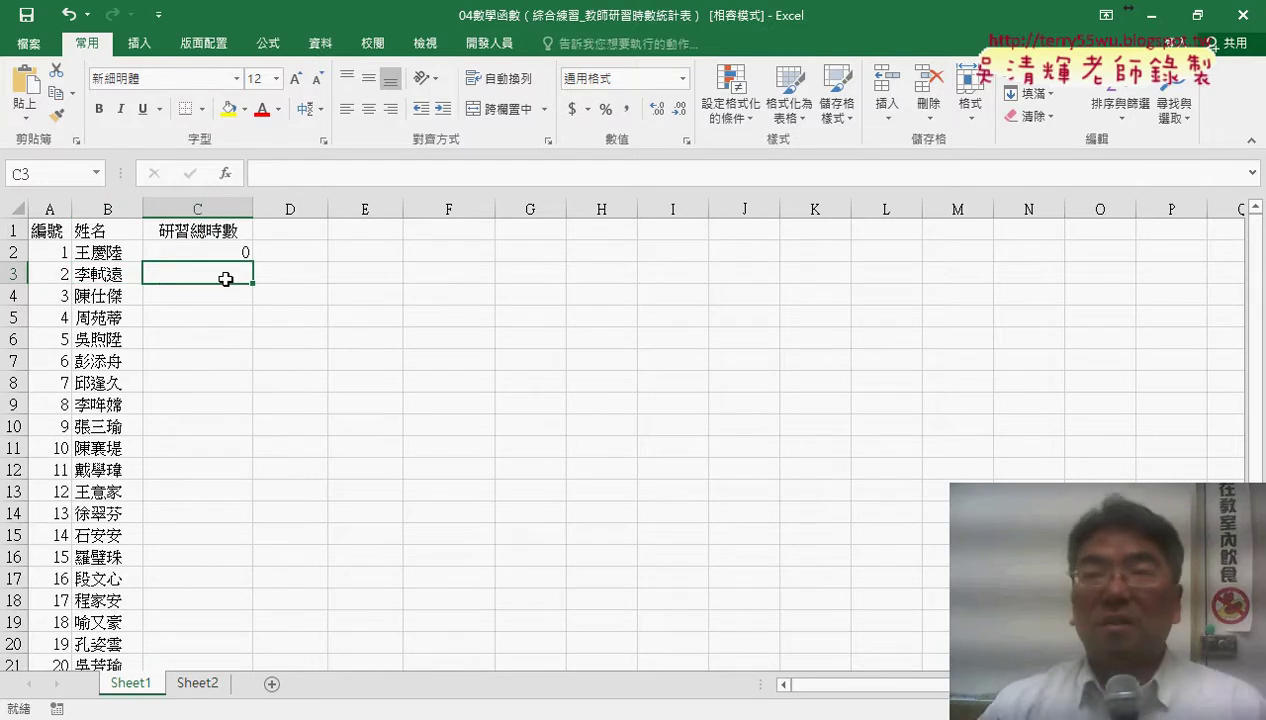
type("1.5")
key("Return")
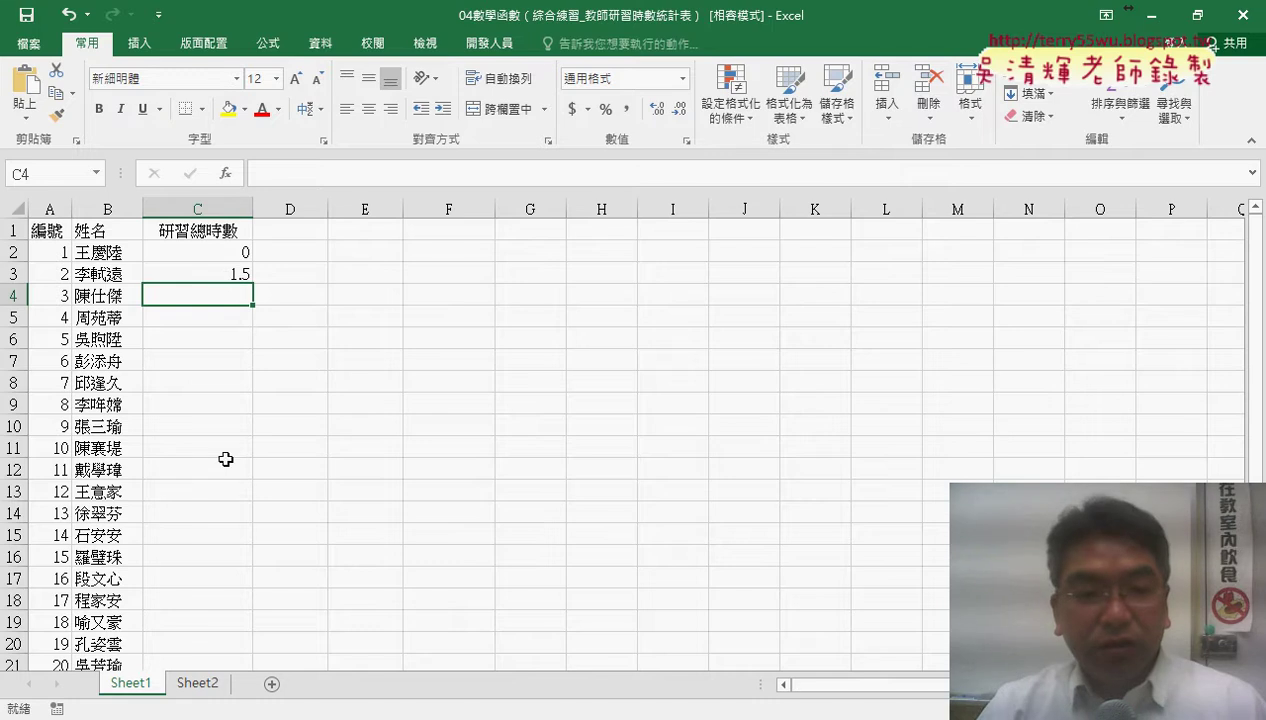
left_click(198, 684)
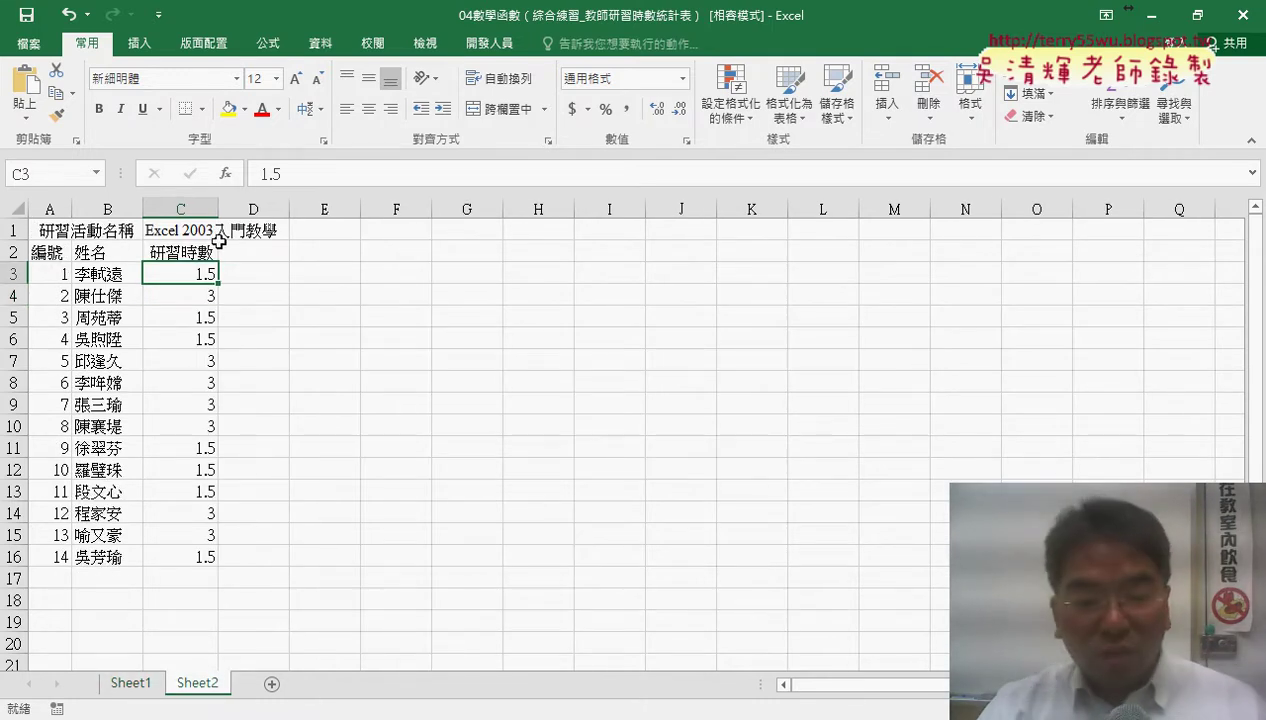
Copy Sheet2 into a new sheet named Sheet3.
left_click_drag(214, 683, 283, 684)
type("Sheet3")
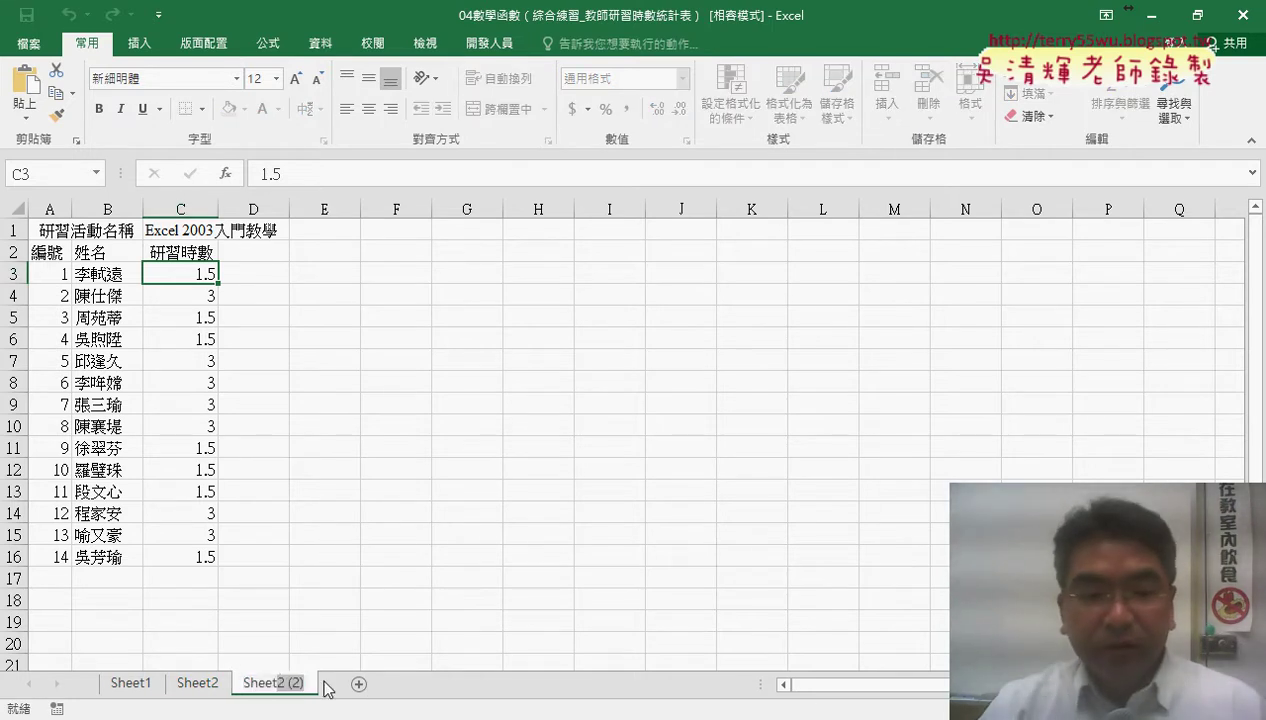
key("Return")
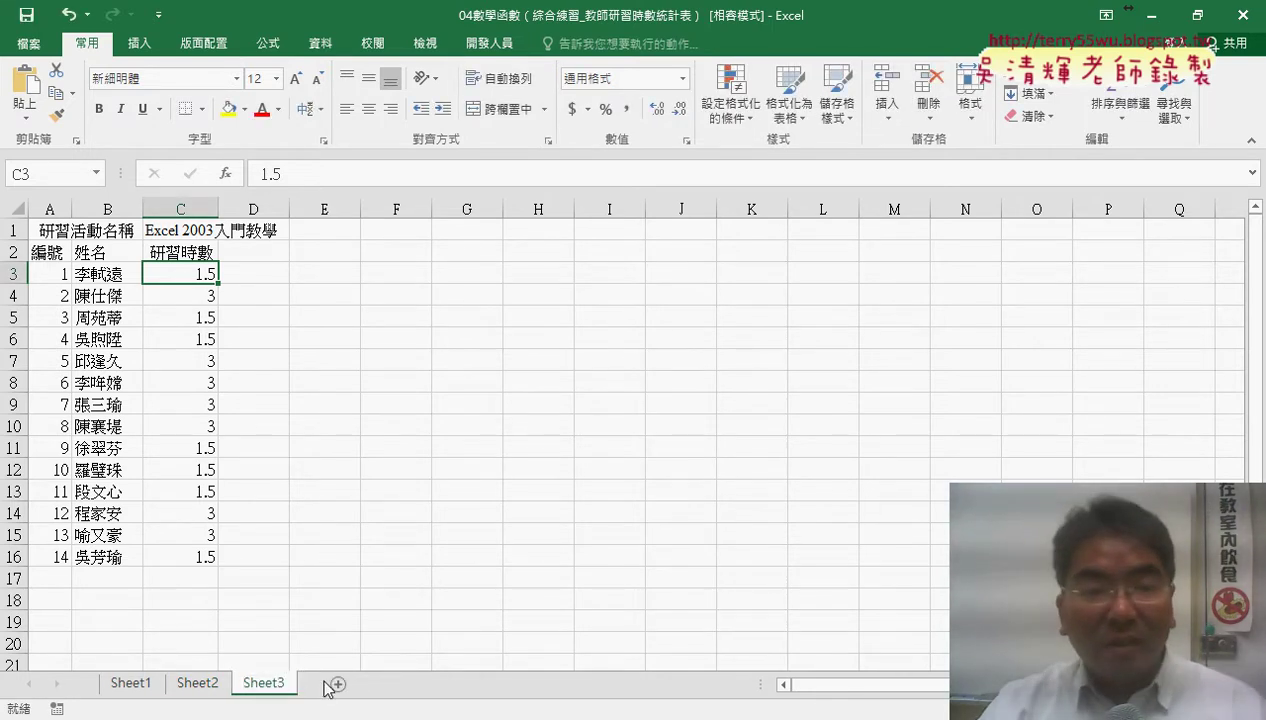
Change the course title in C1 from 入門 to 進階, making it Excel 2003進階教學.
left_click(196, 231)
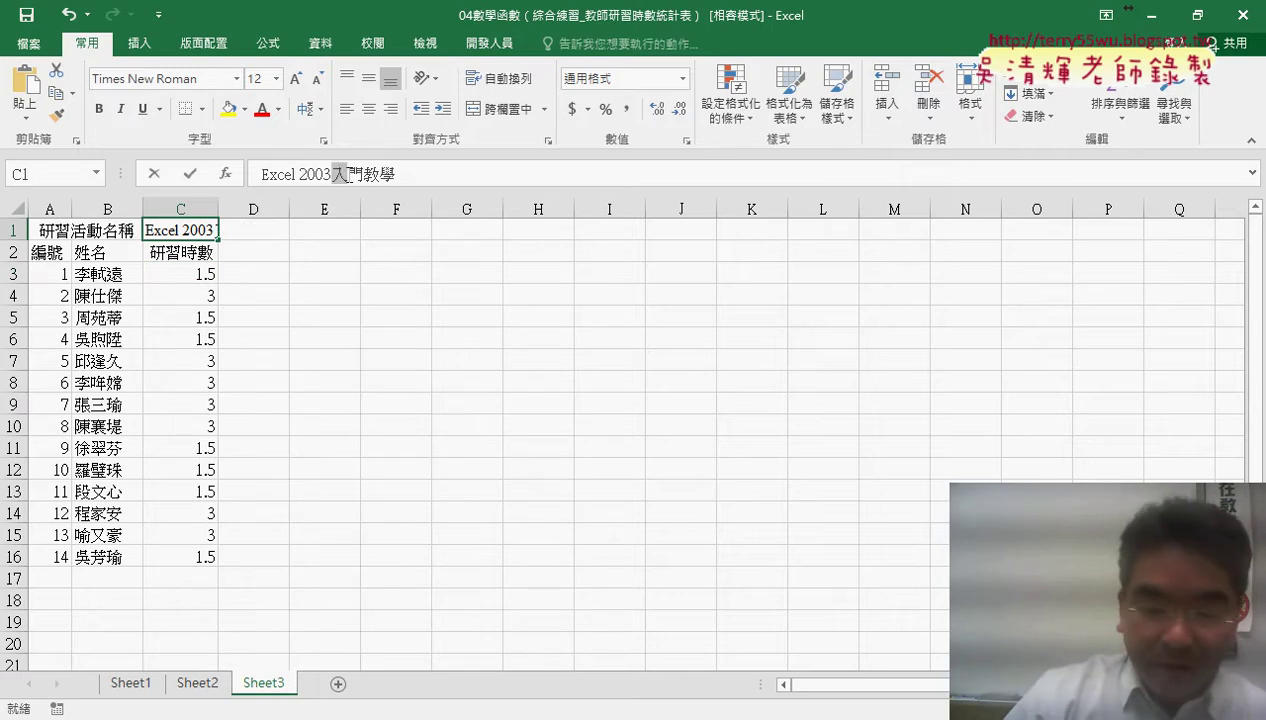
left_click_drag(345, 175, 362, 176)
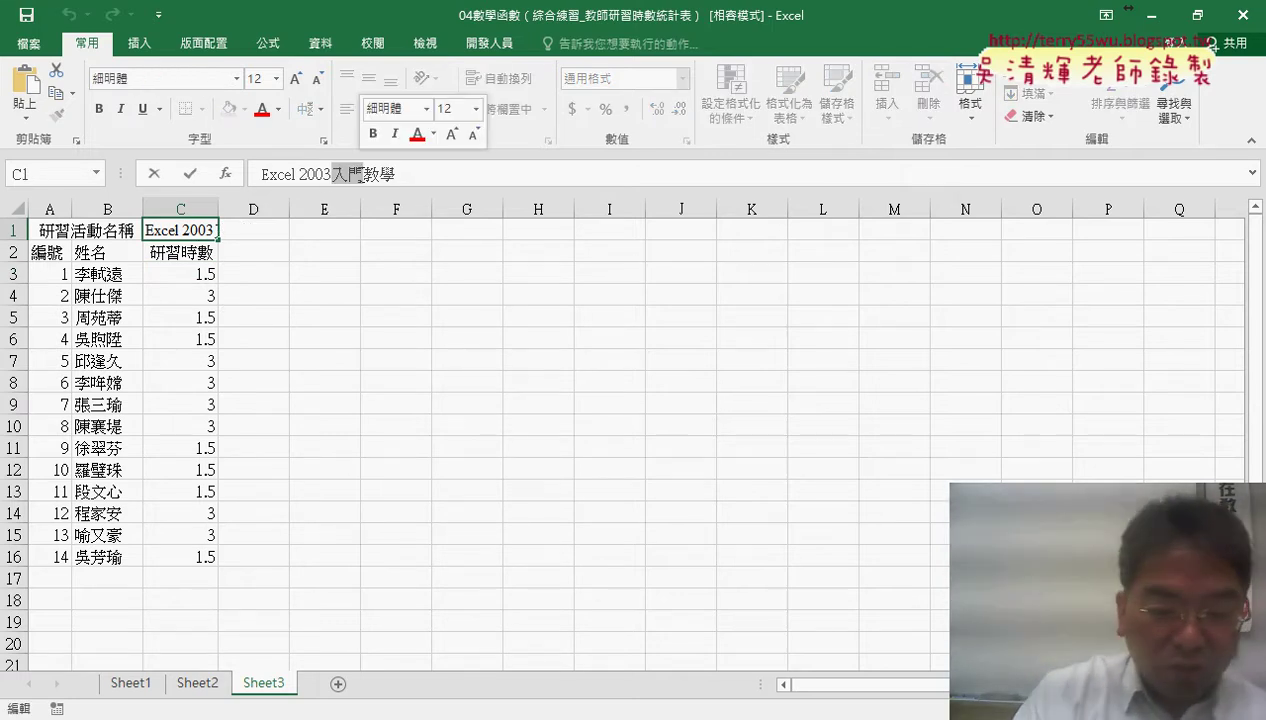
type("ㄐㄧ")
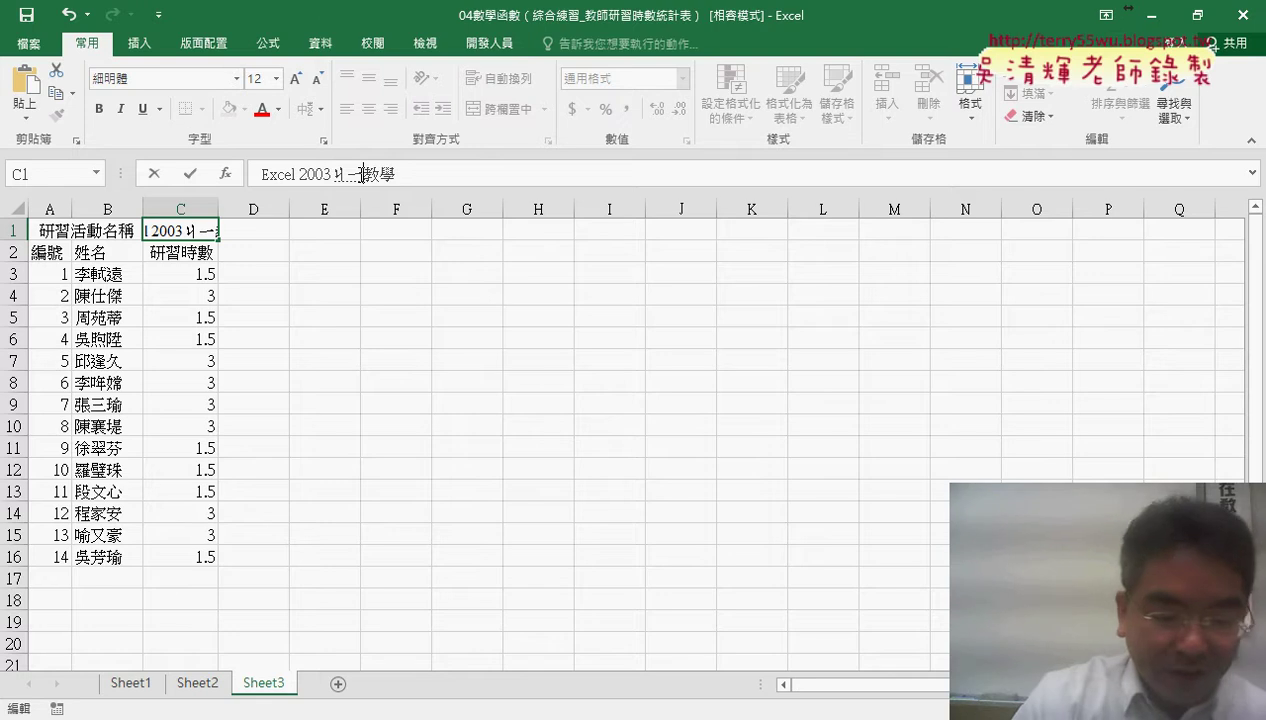
type("ㄣ4ㄐ")
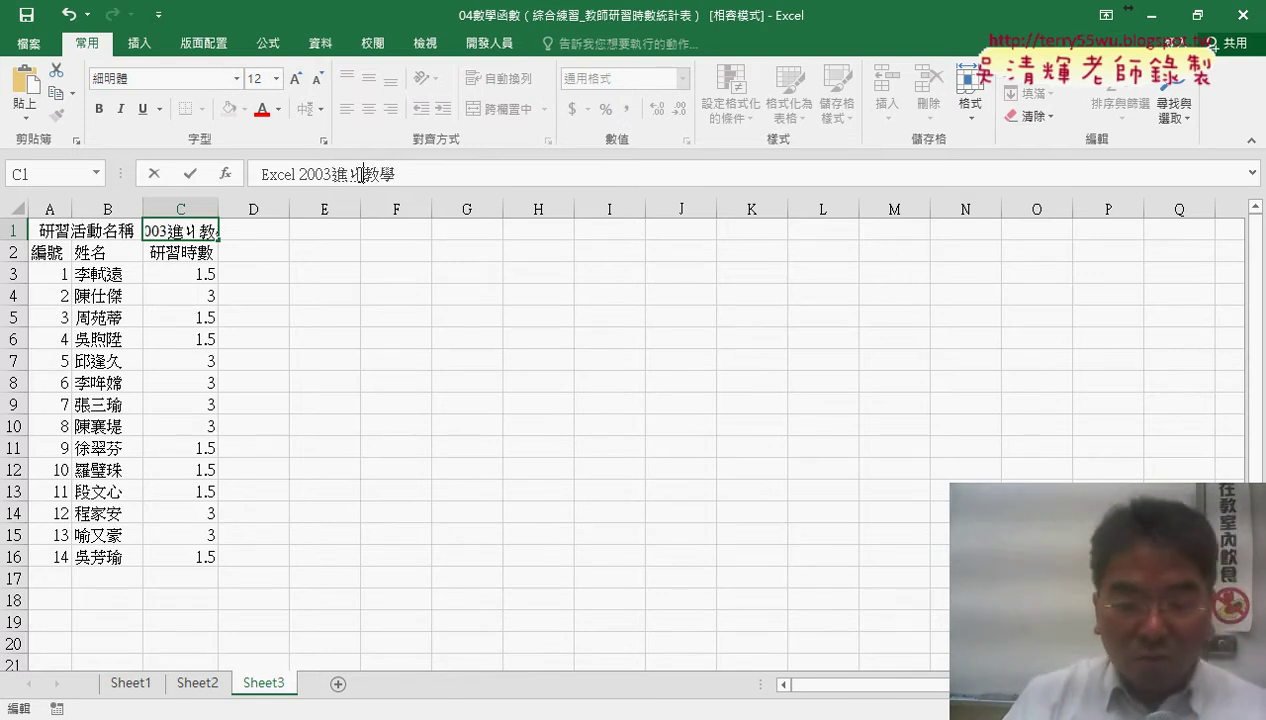
type("ㄧㄝ")
key("space")
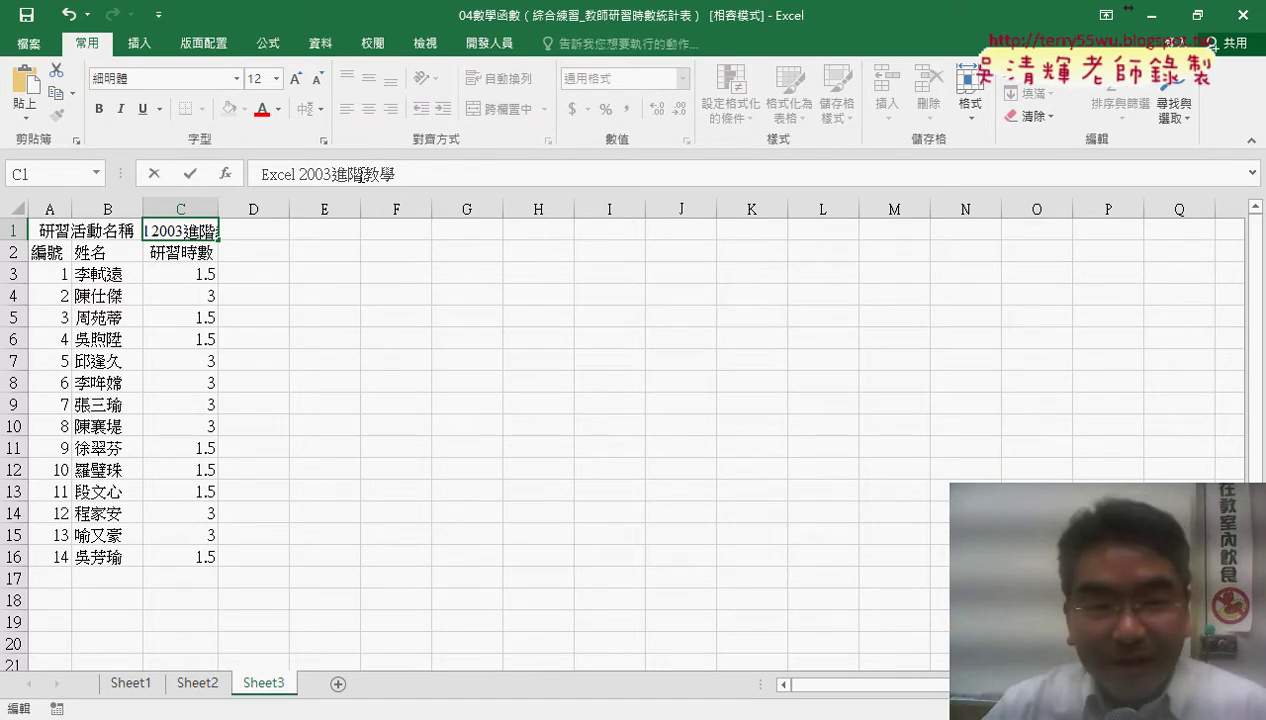
Delete rows 3 and 16 from Sheet3, leaving 12 people.
left_click(340, 339)
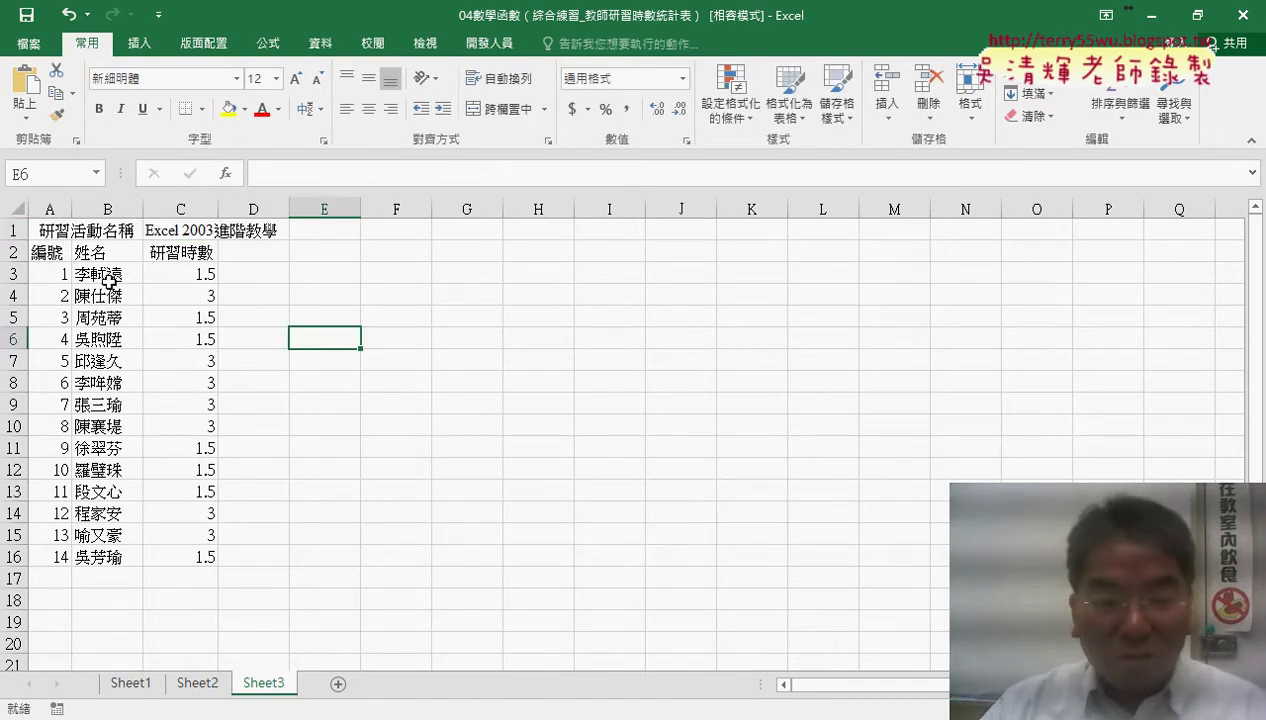
left_click(14, 273)
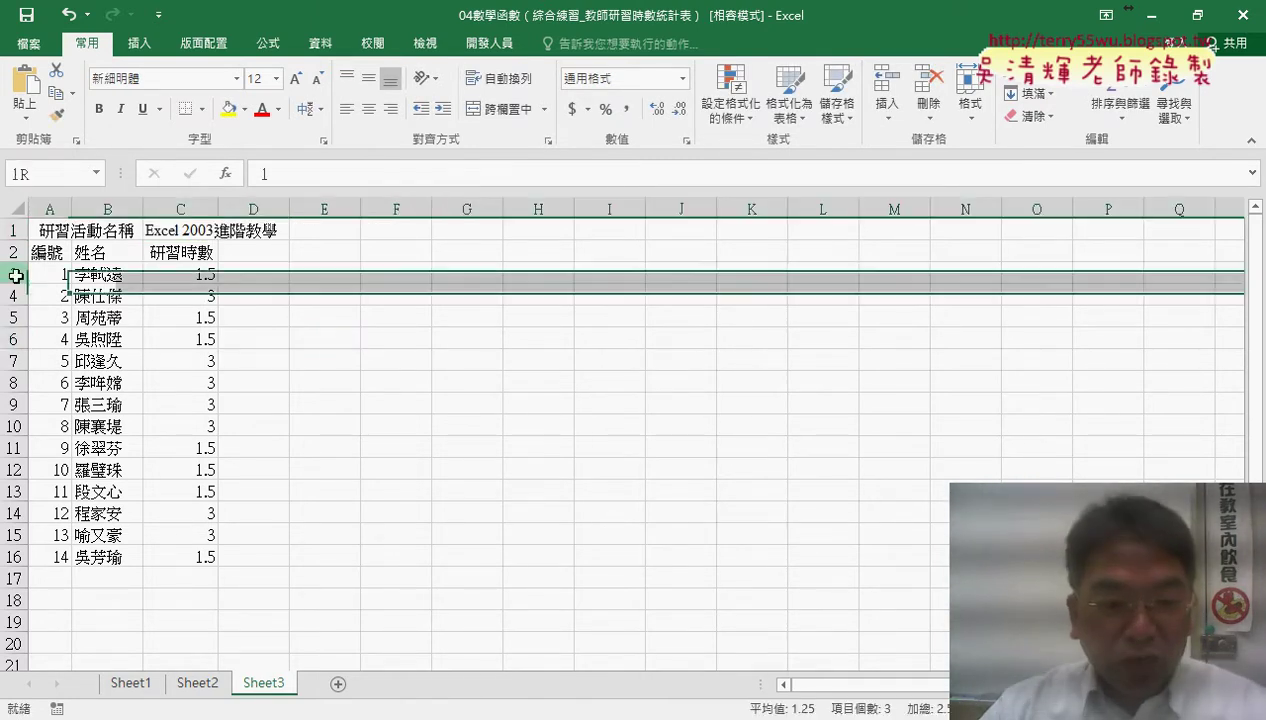
left_click(18, 560, "ctrl")
right_click(176, 563)
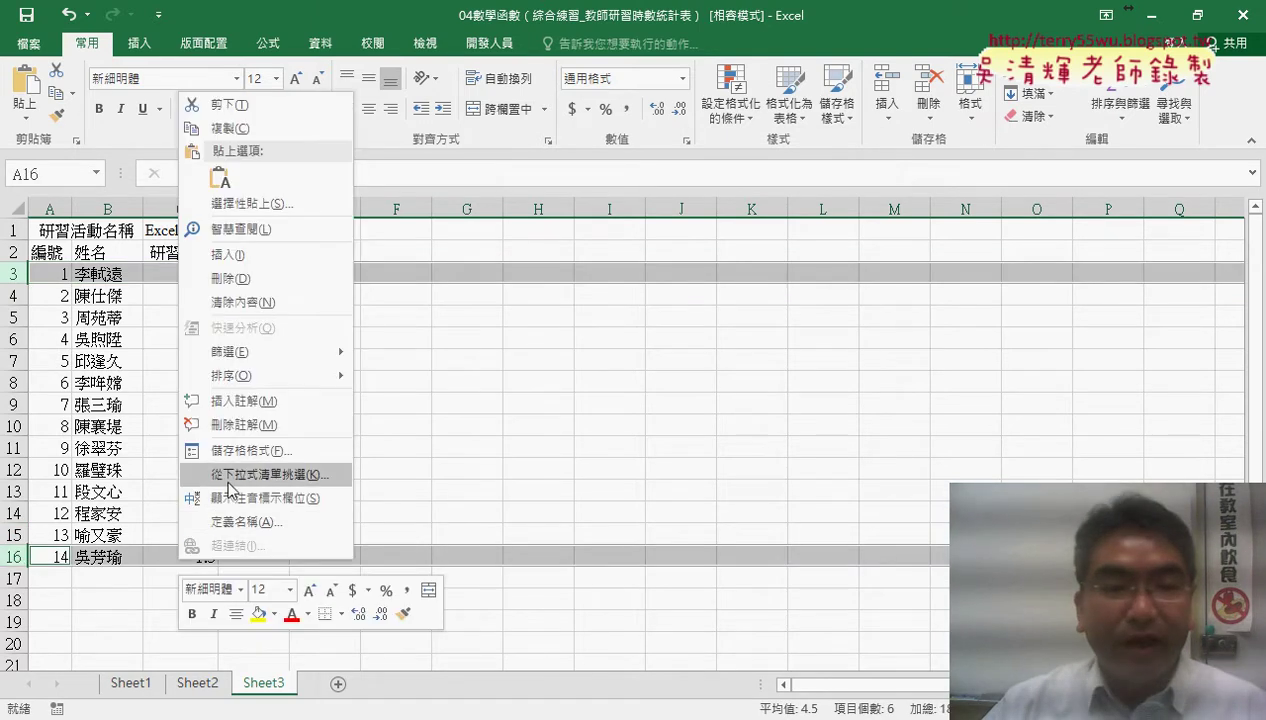
left_click(265, 278)
Replace the old hours with 2 for everyone in C3:C14.
mouse_move(184, 274)
left_mouse_down()
mouse_move(198, 347)
mouse_move(194, 519)
left_mouse_up()
key("Delete")
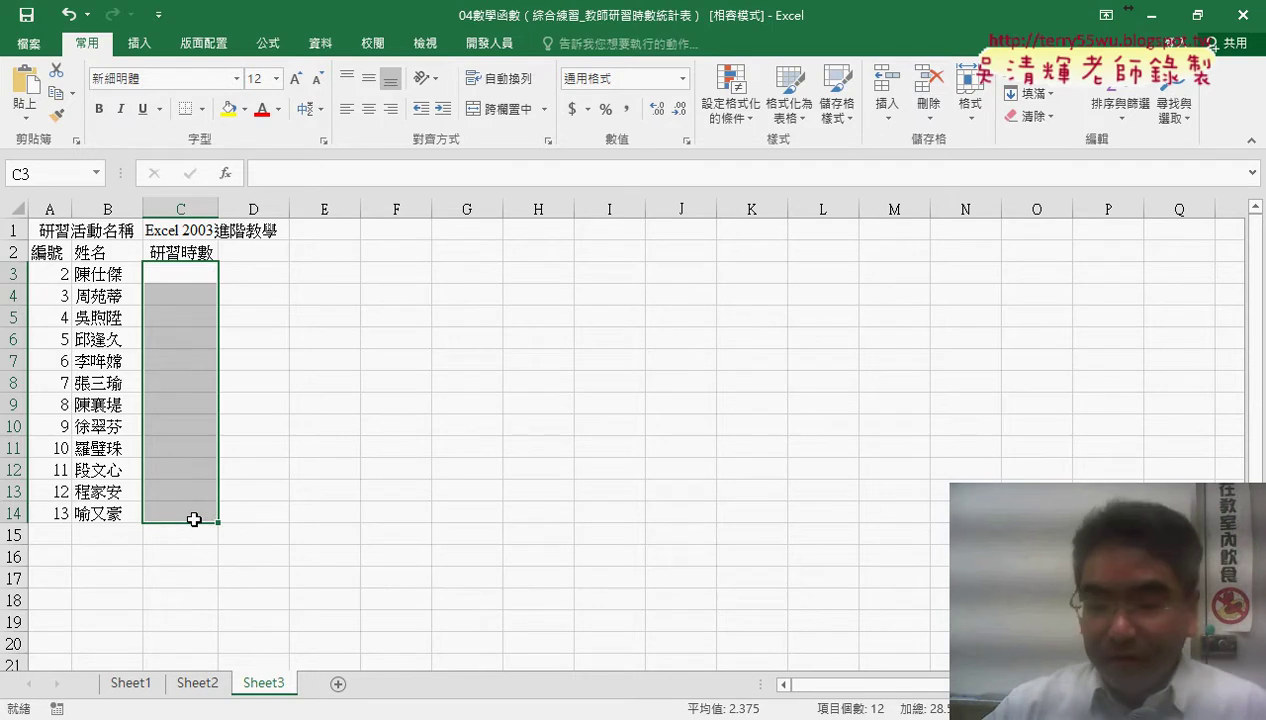
left_click(181, 270)
type("2")
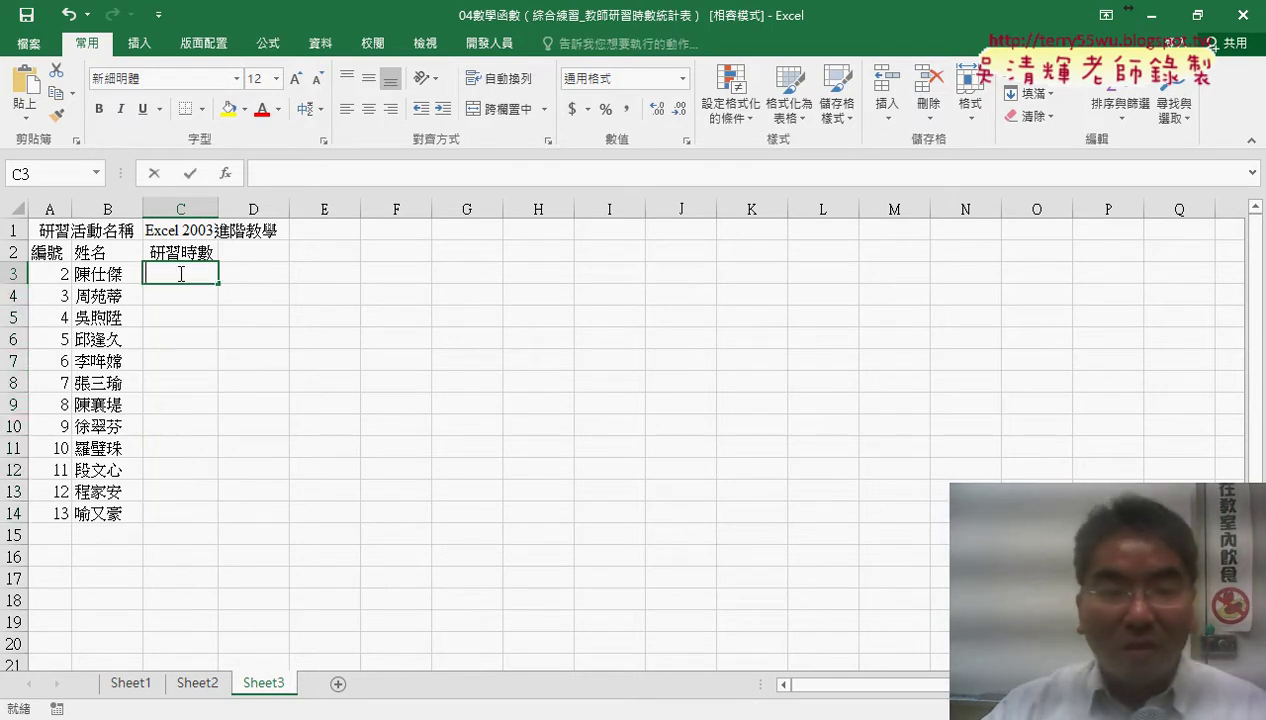
left_click_drag(217, 284, 210, 520)
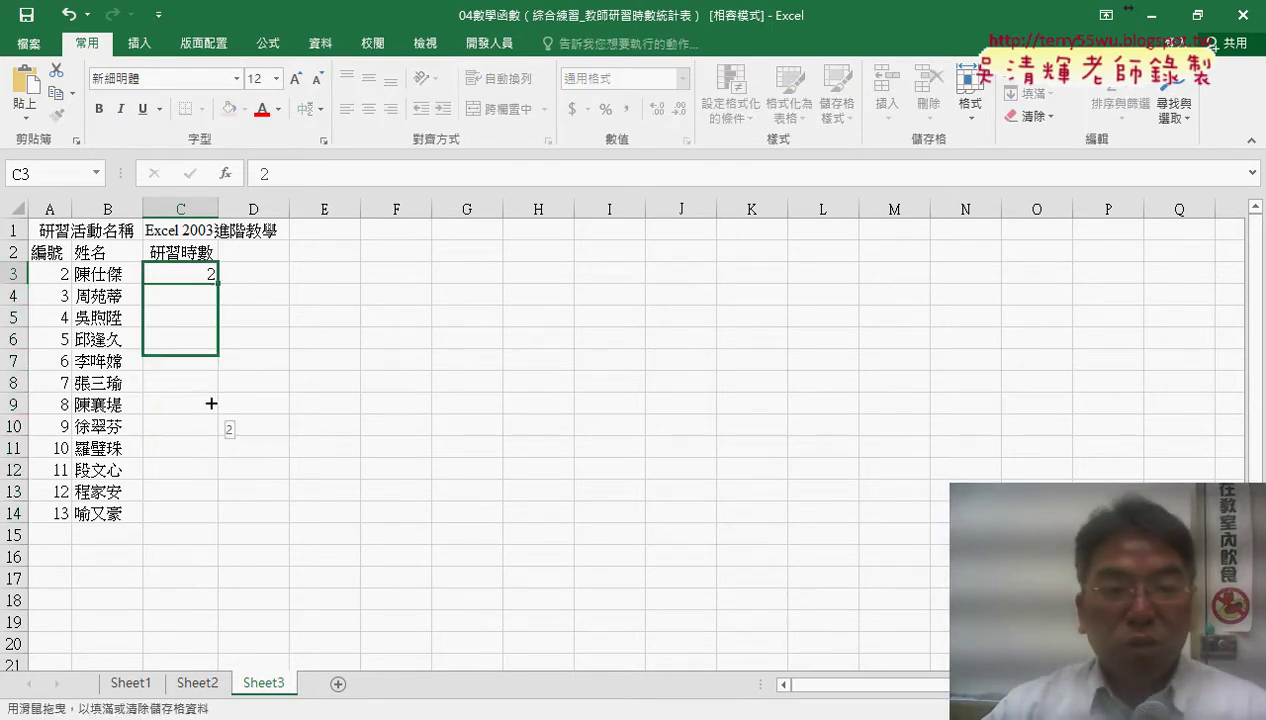
Renumber column A from 1 to 12 in A3:A14.
left_click(61, 272)
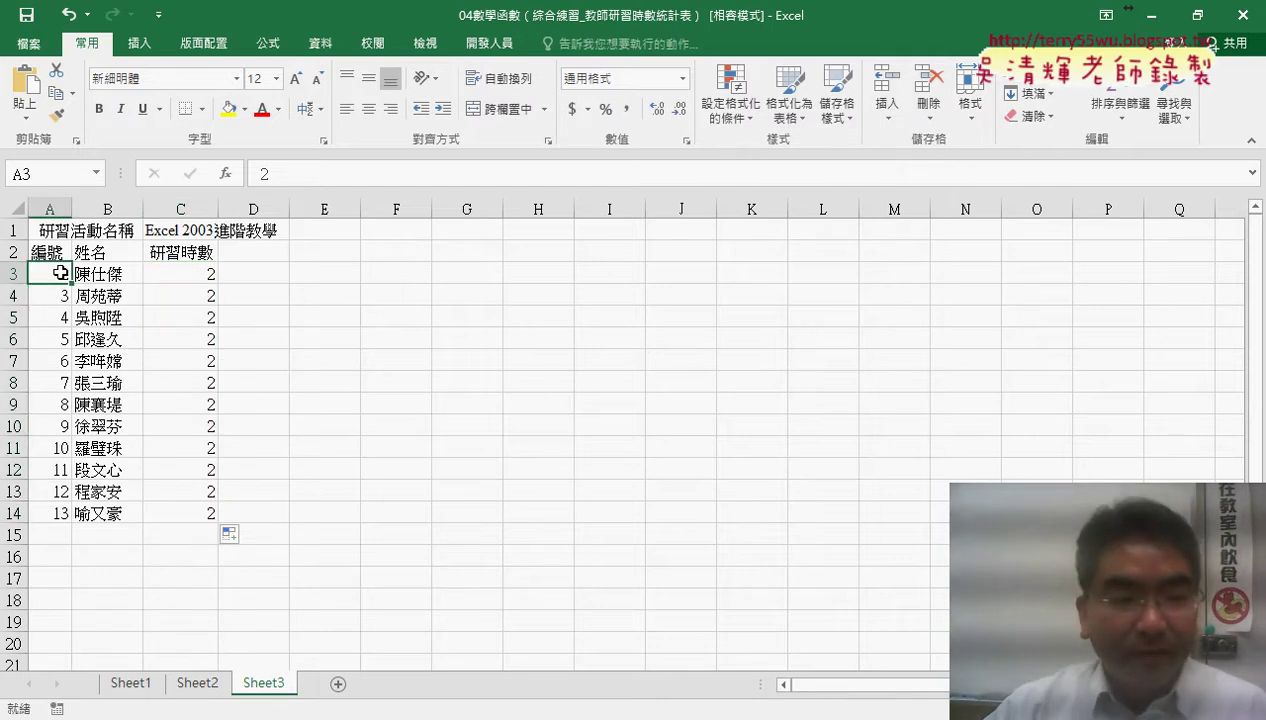
type("1")
left_click_drag(72, 283, 64, 524)
left_click(446, 515)
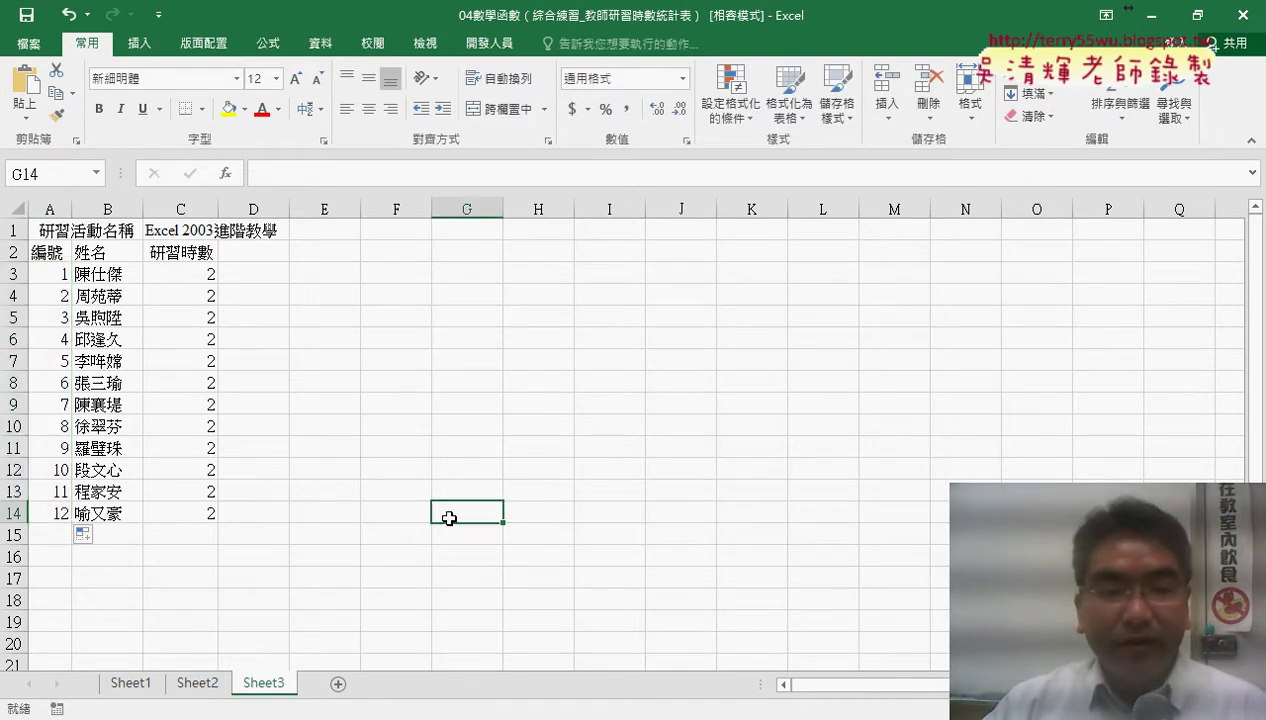
left_click(185, 688)
On Sheet1, clear the earlier total-hours entries (0 and 1.5) in C2:C3.
left_click(258, 686)
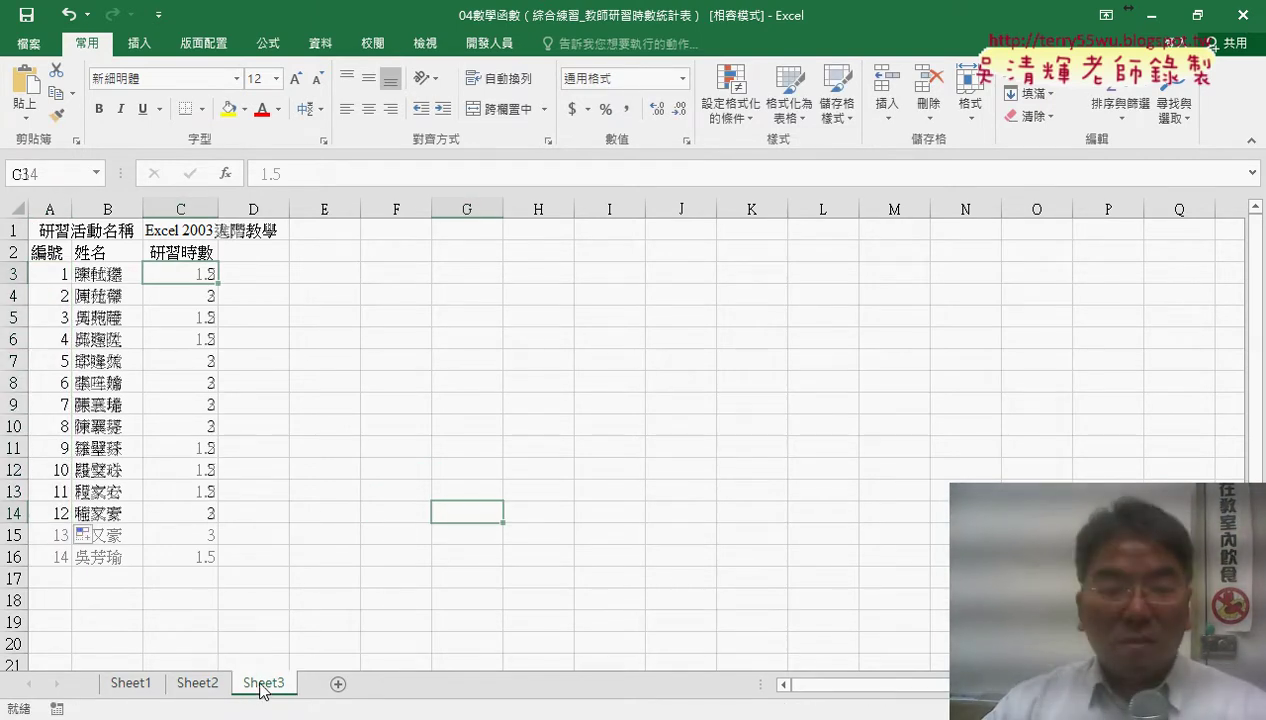
left_click(131, 686)
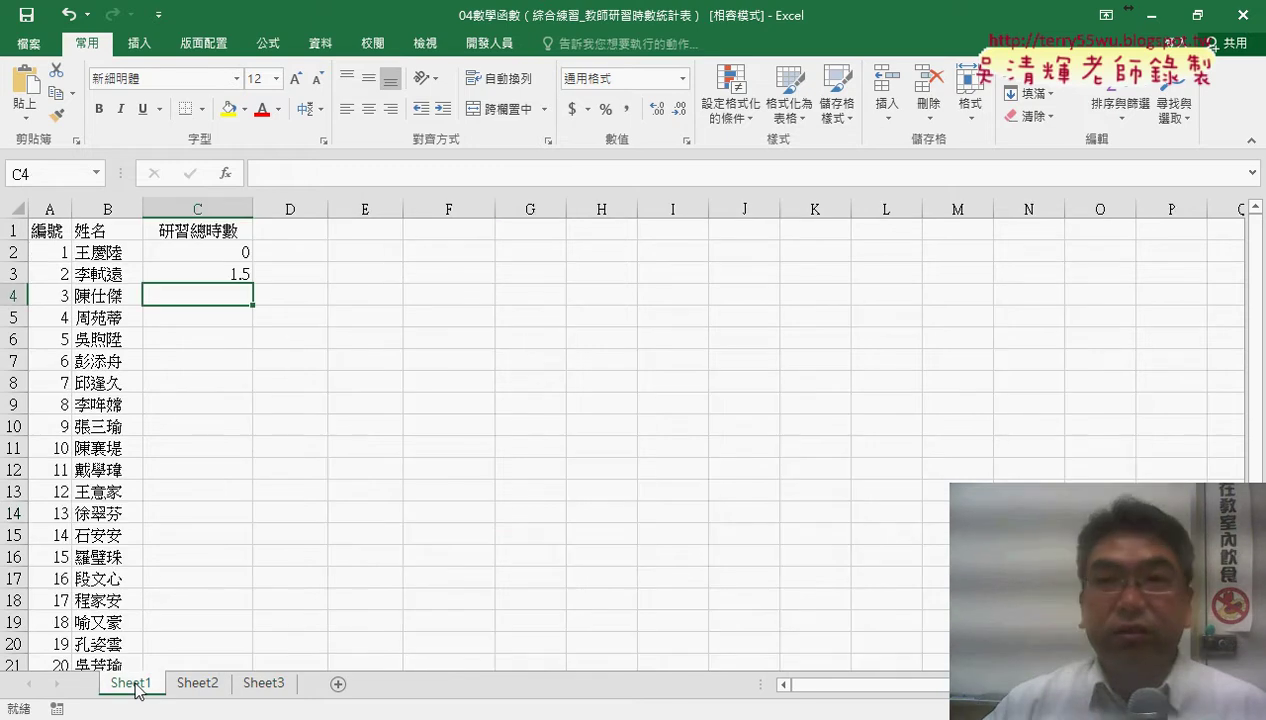
left_click(211, 253)
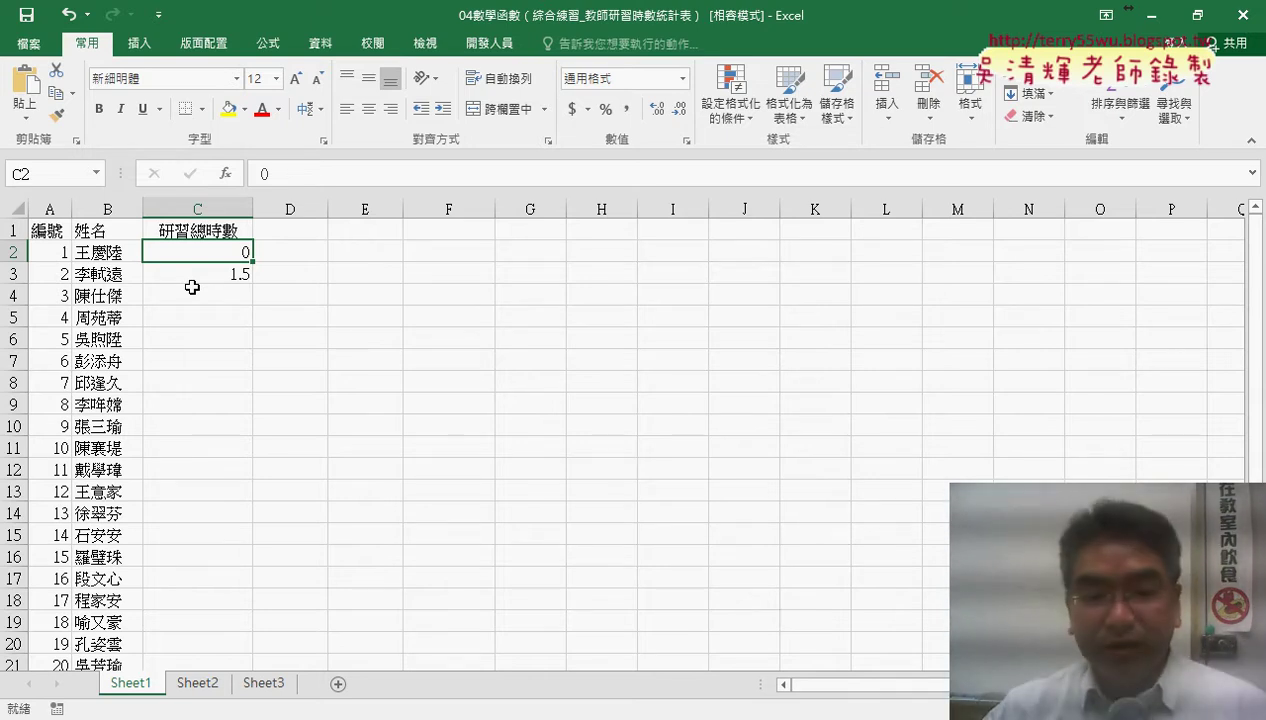
left_click(197, 684)
left_click(257, 684)
left_click(131, 684)
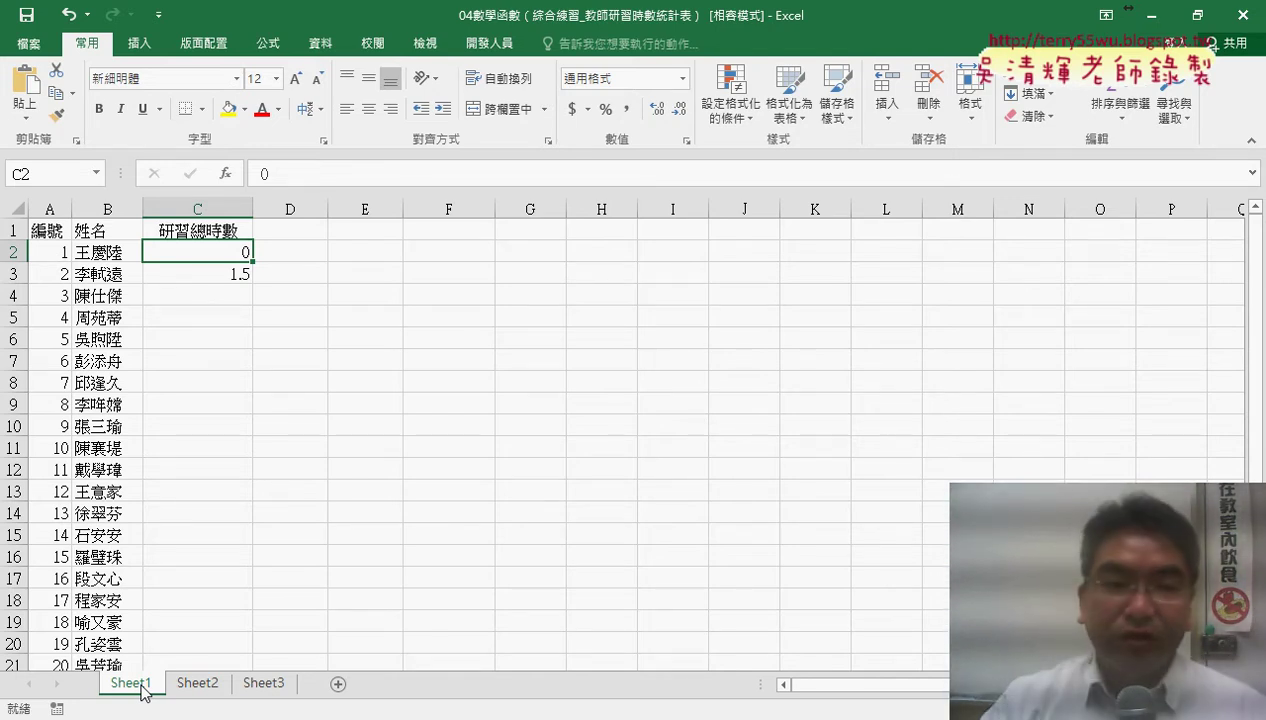
key("Down")
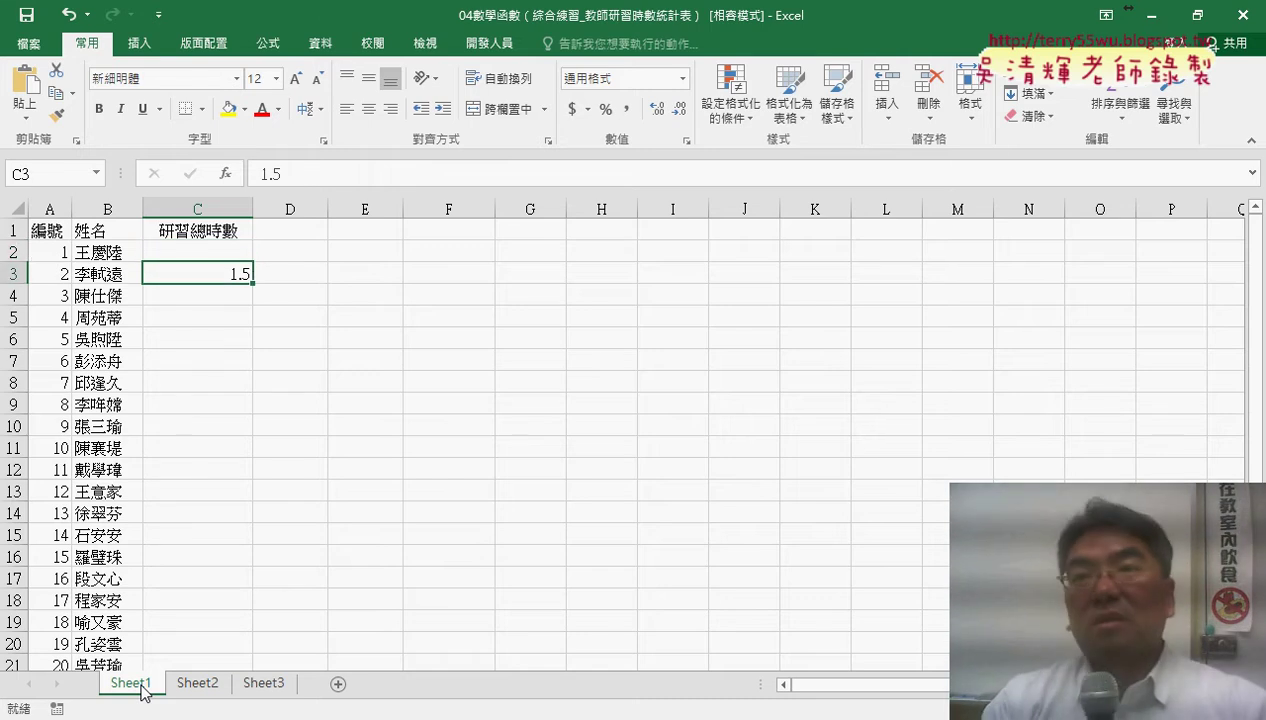
key("Delete")
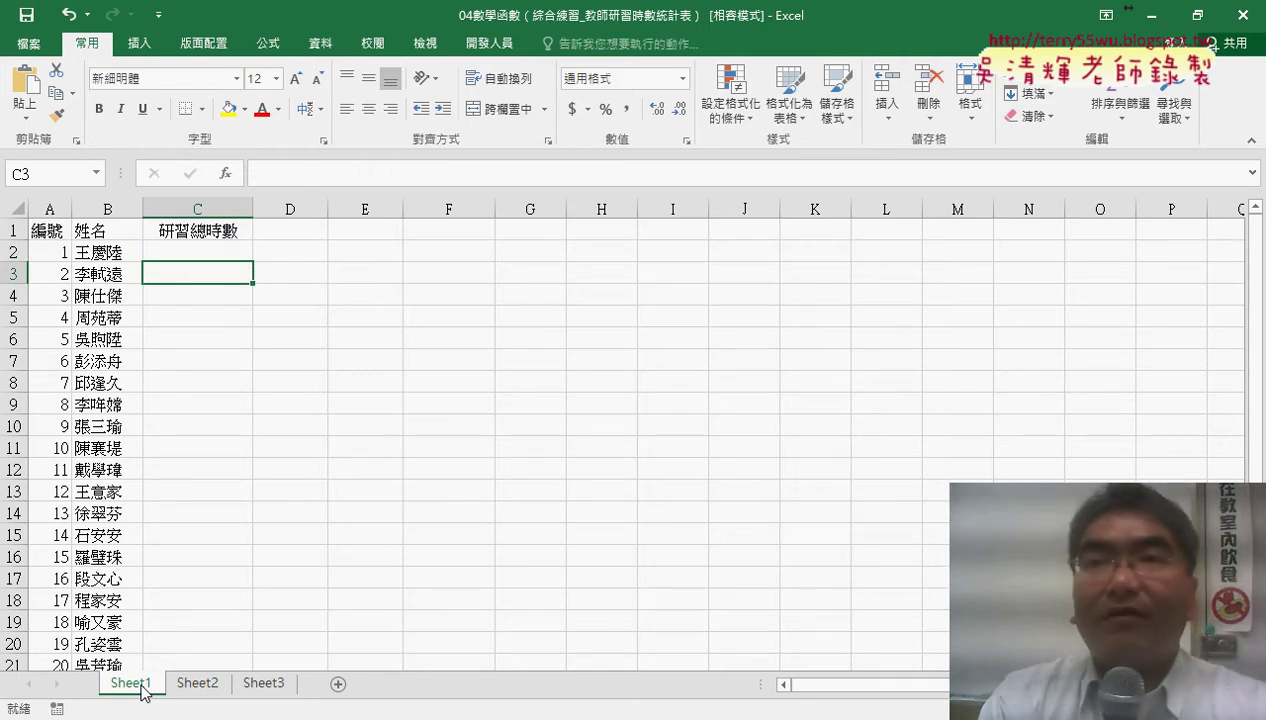